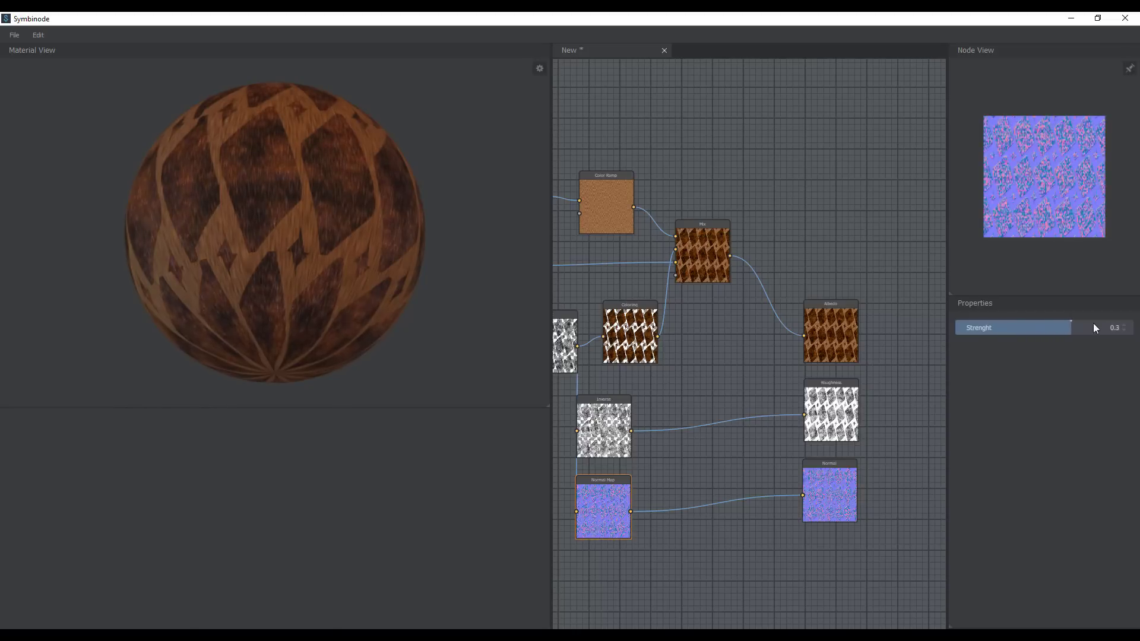
- Review Symbinode's features, requirements and downloads on its itch.io page, and read the readme in its GitHub repository
left_click_drag(262, 211, 230, 278)
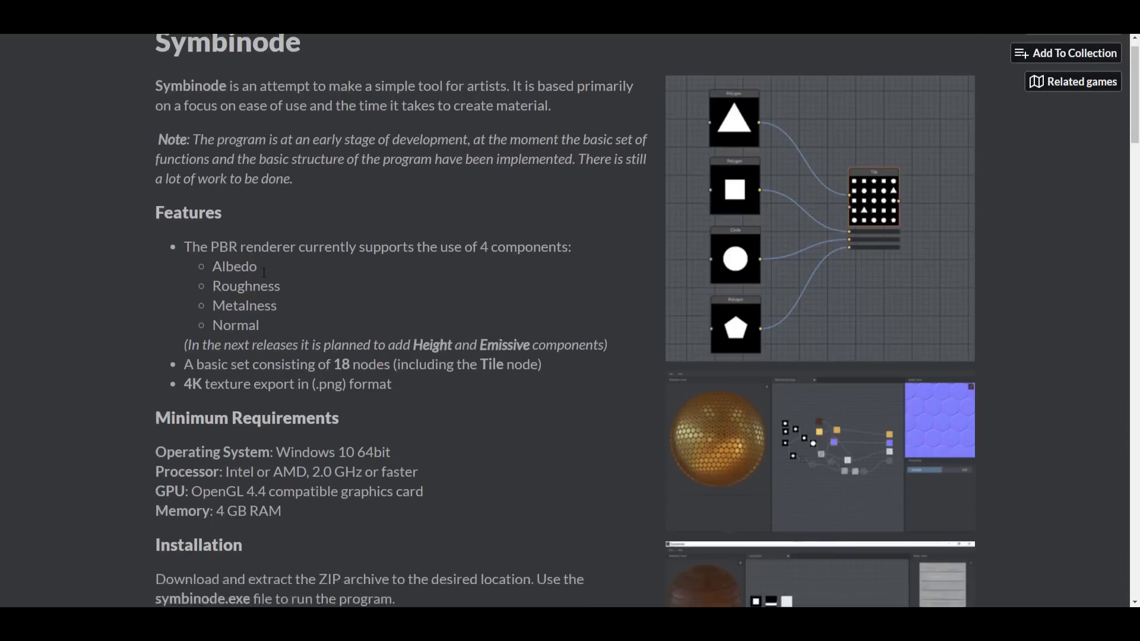
scroll(301, 304, "down", 3)
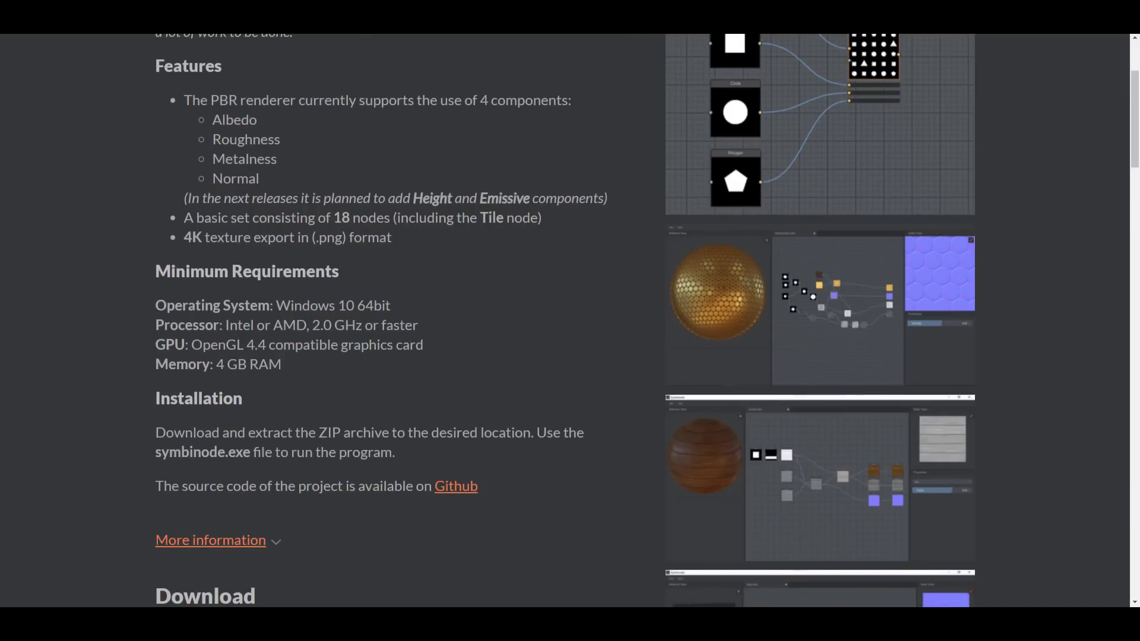
left_click(456, 486)
scroll(544, 427, "down", 4)
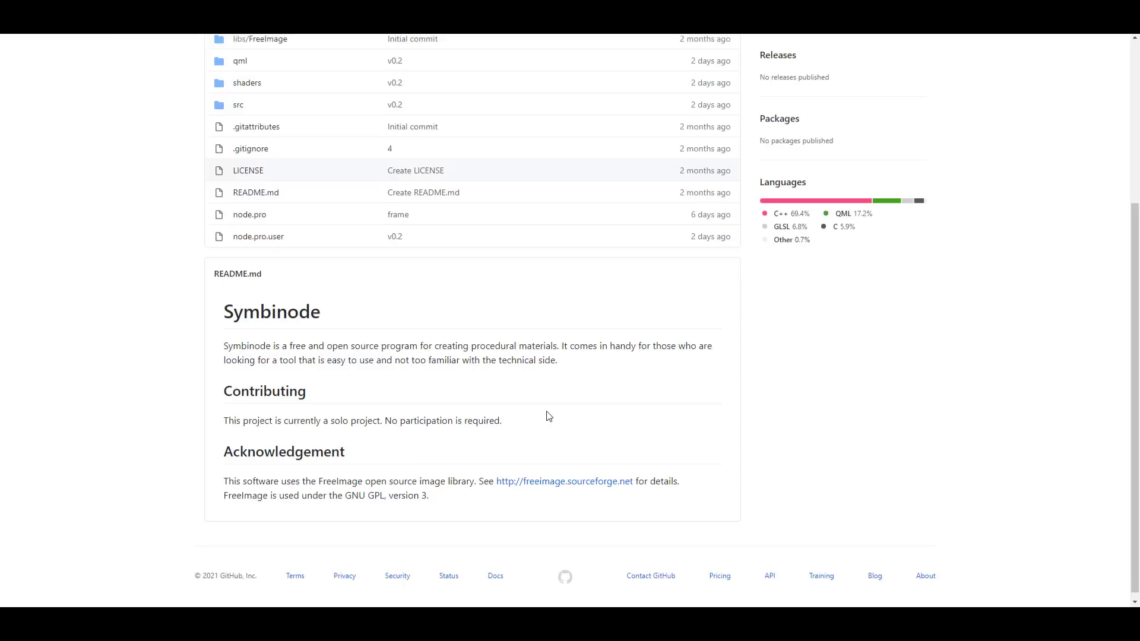
scroll(548, 417, "up", 4)
scroll(548, 416, "down", 5)
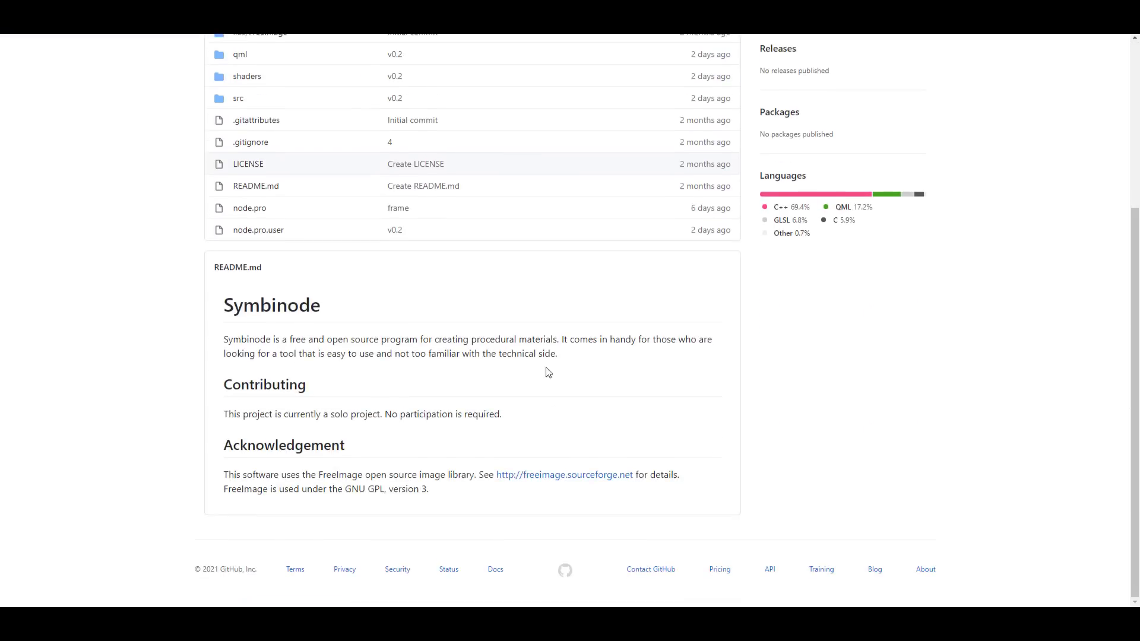
left_click(415, 17)
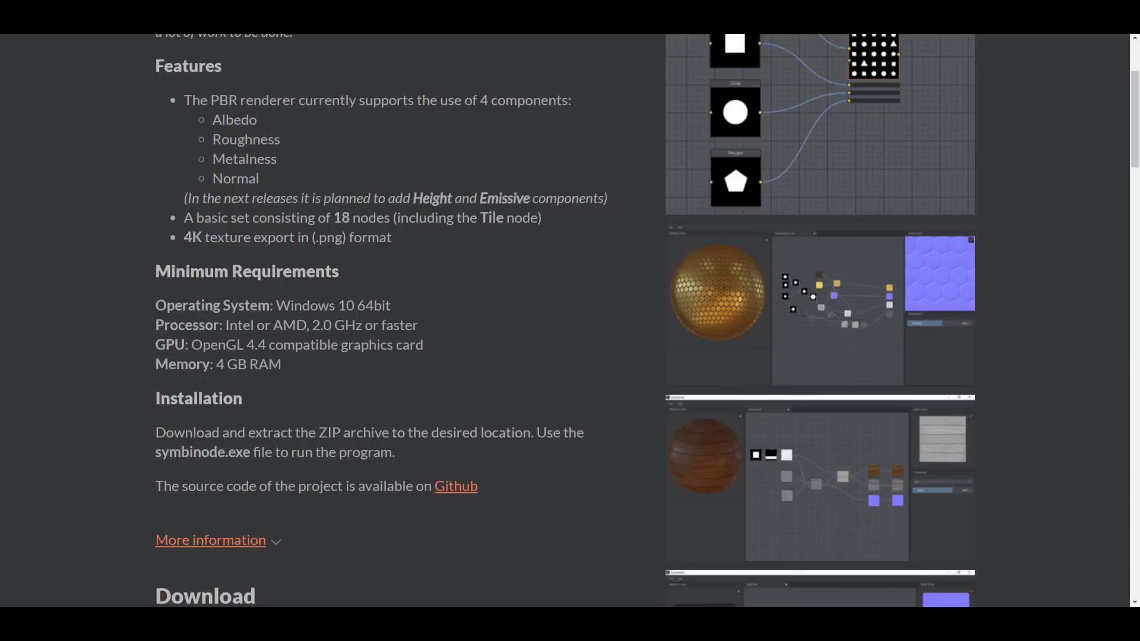
scroll(543, 394, "down", 9)
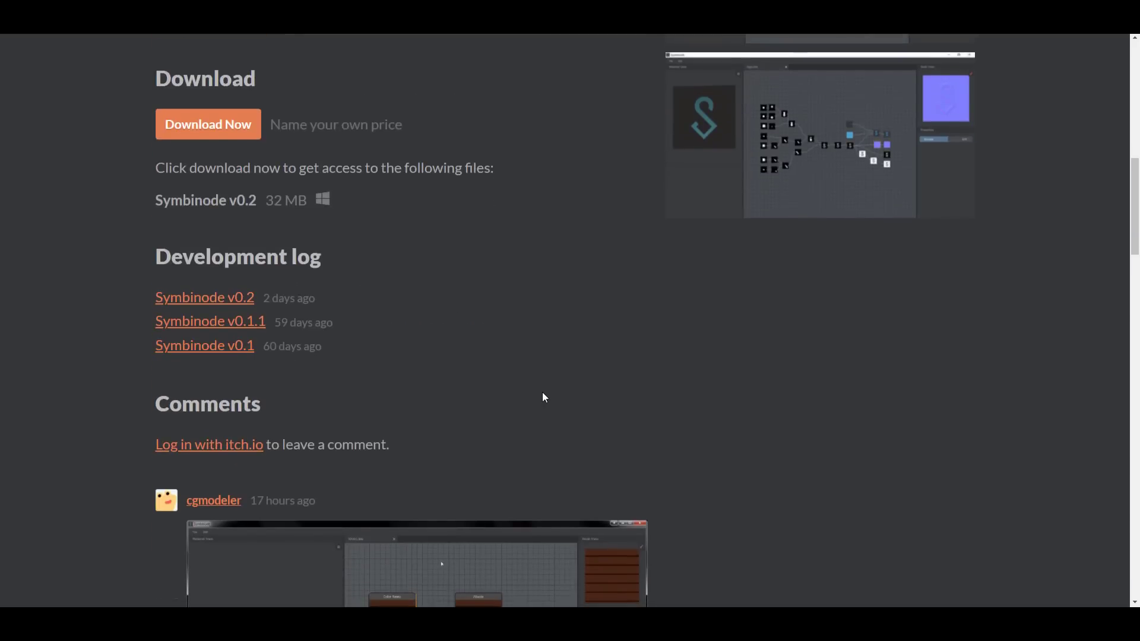
scroll(542, 392, "up", 12)
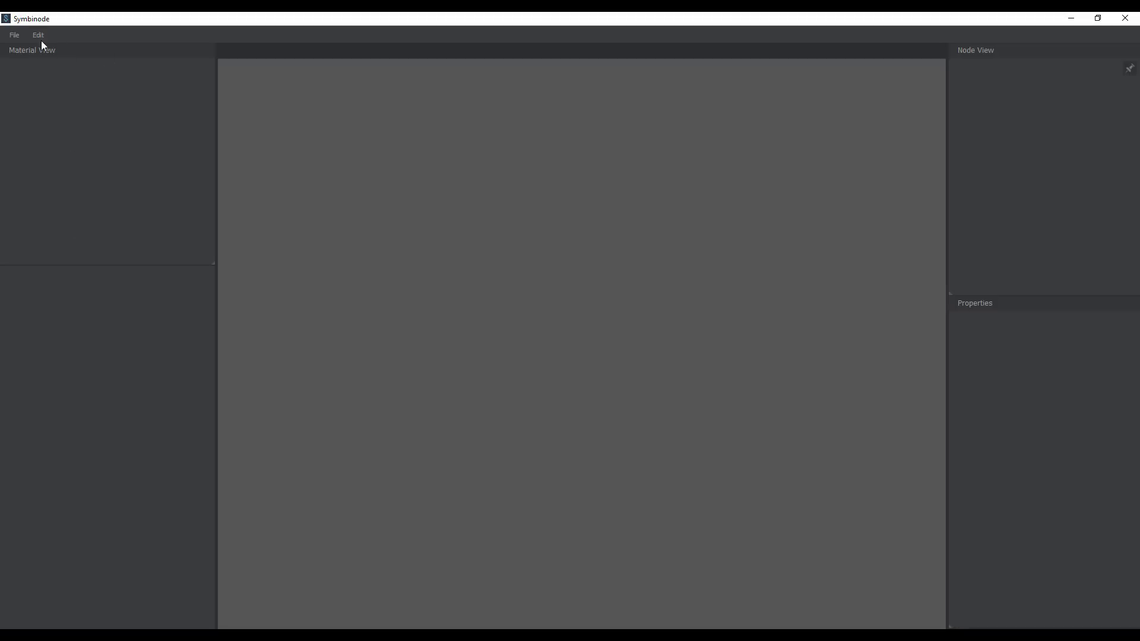
- Create a new material project in Symbinode and widen the Material View
left_click(15, 37)
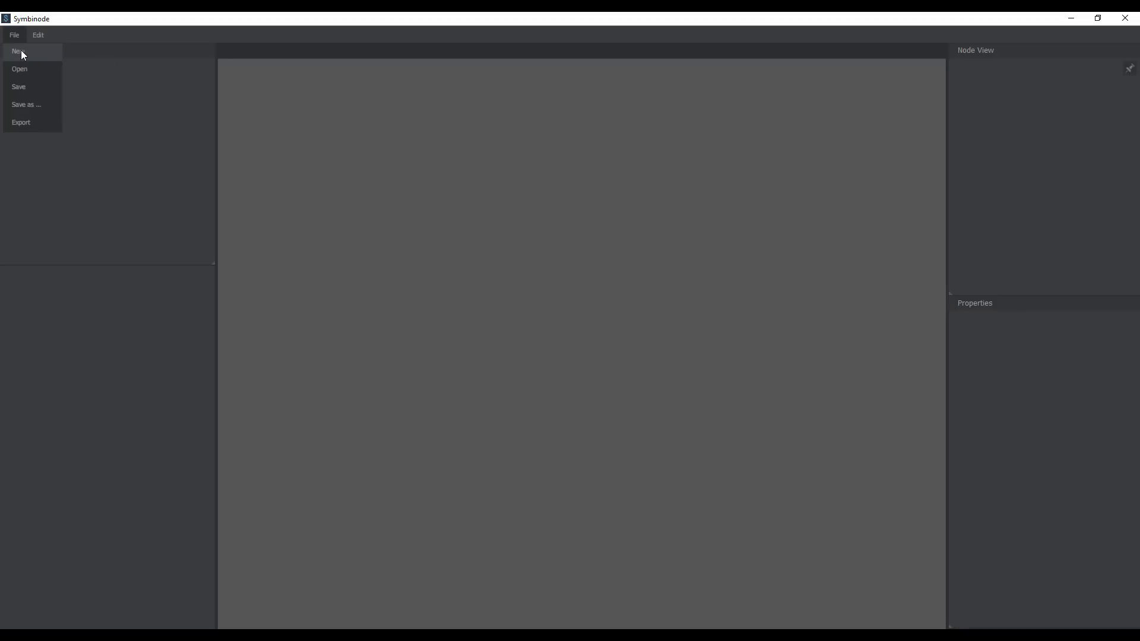
left_click(22, 54)
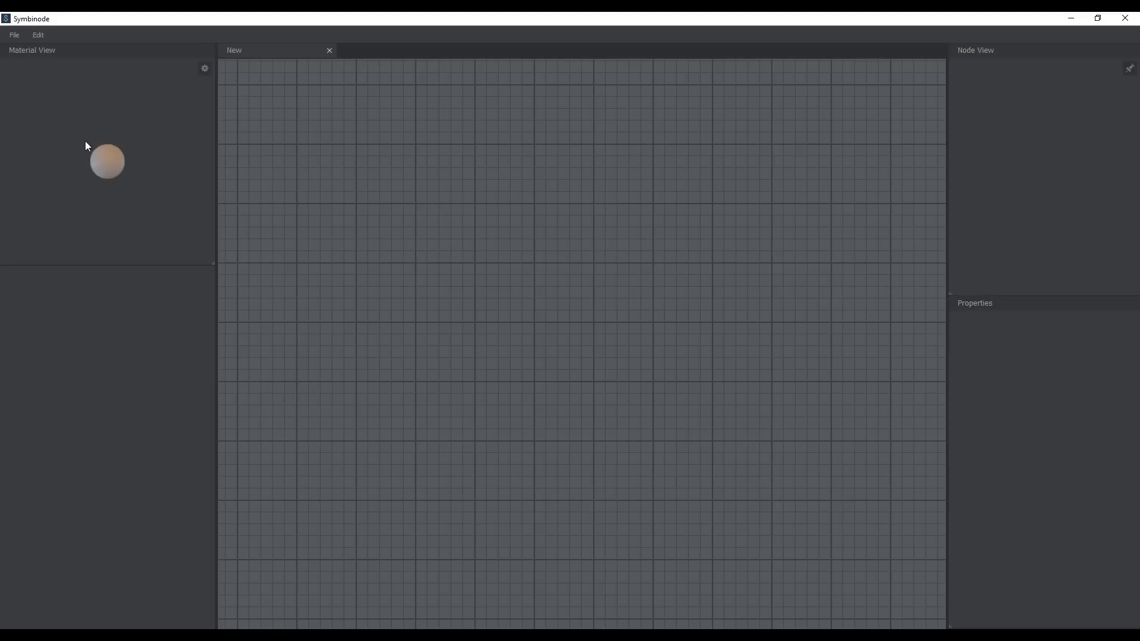
scroll(85, 140, "up", 5)
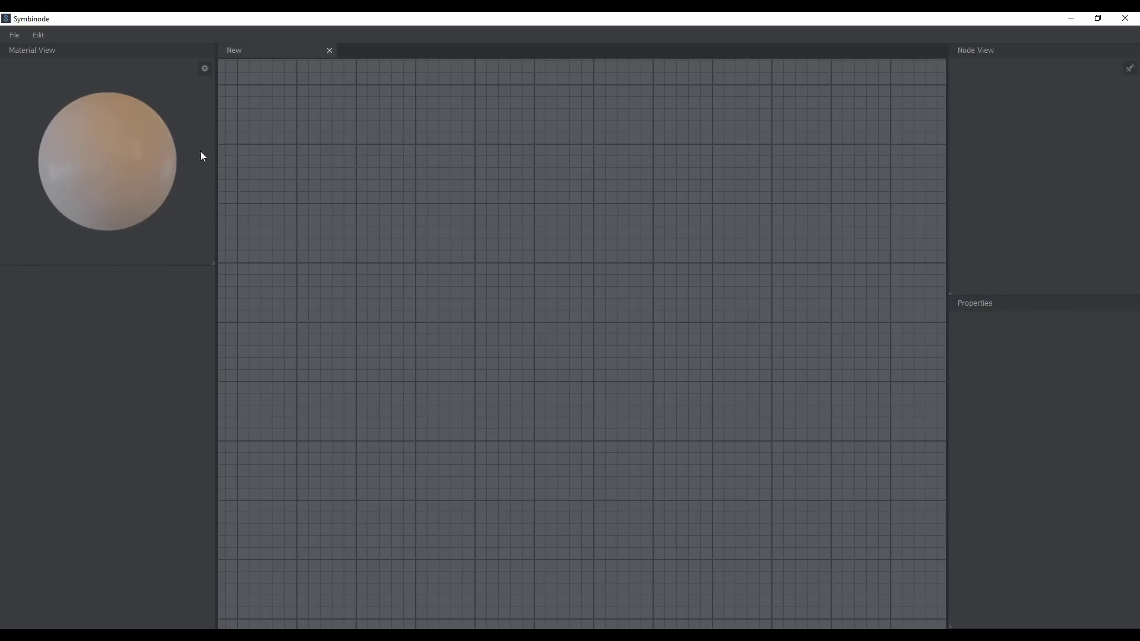
left_click_drag(217, 144, 386, 128)
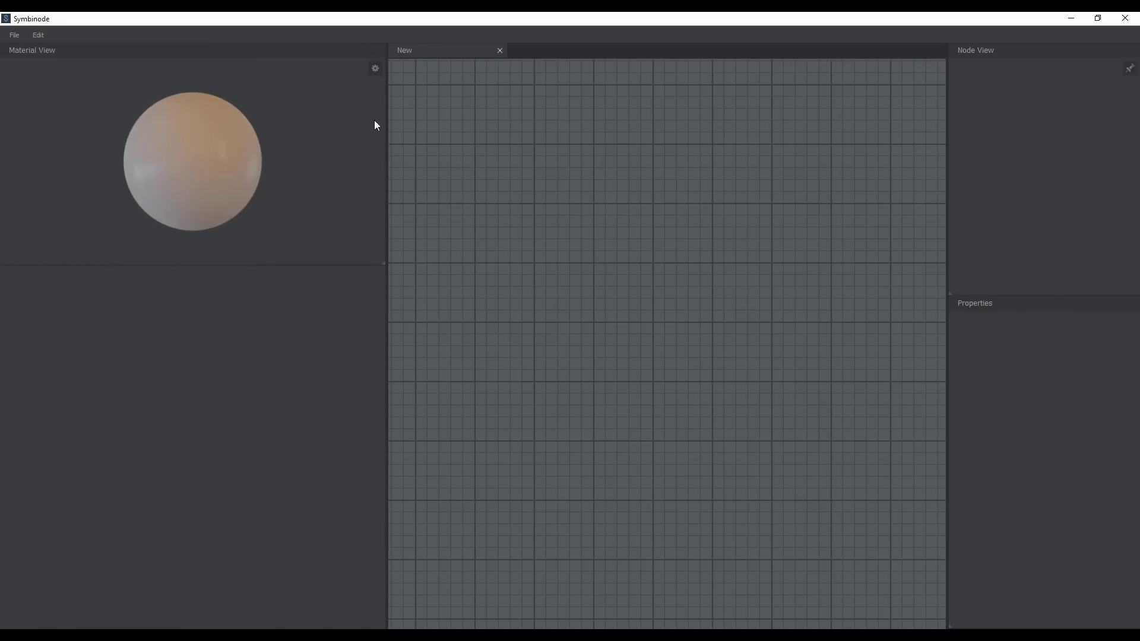
- Try the Cube and Plane preview meshes in the Material View, and switch back to Cube
left_click(375, 75)
left_click(341, 94)
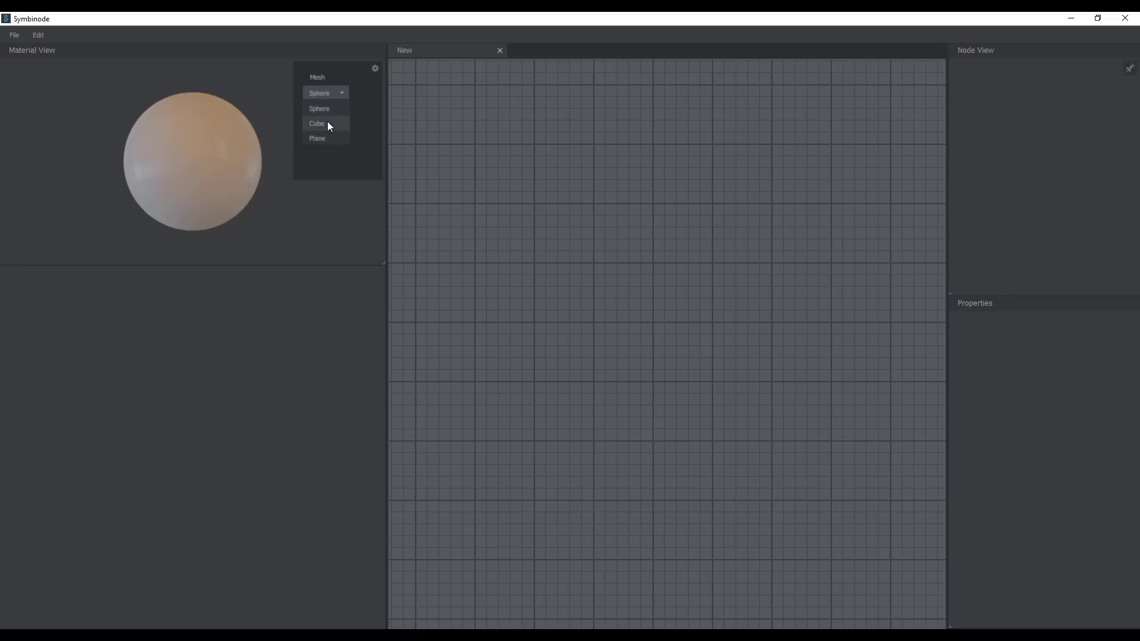
left_click(327, 123)
left_click(328, 94)
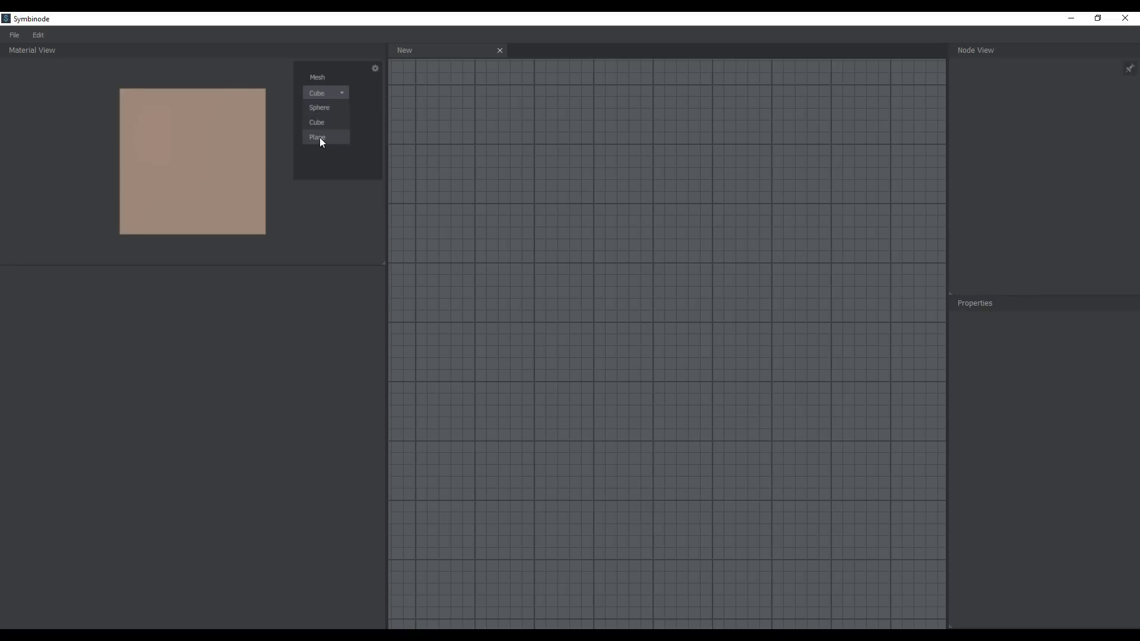
left_click(322, 137)
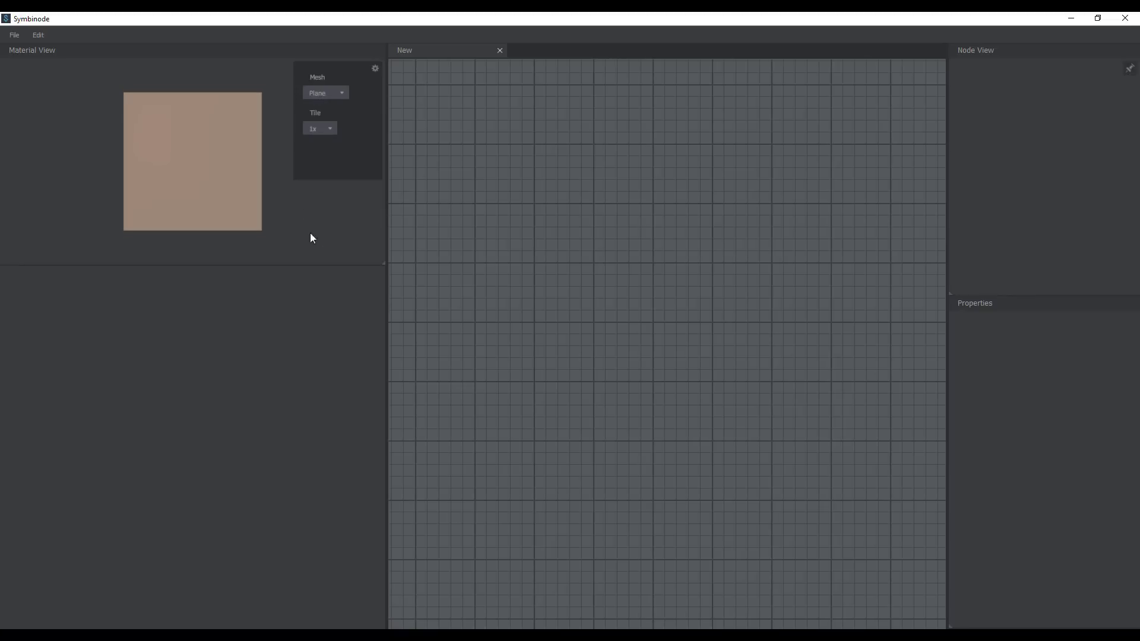
left_click(336, 95)
left_click(330, 124)
left_click(376, 69)
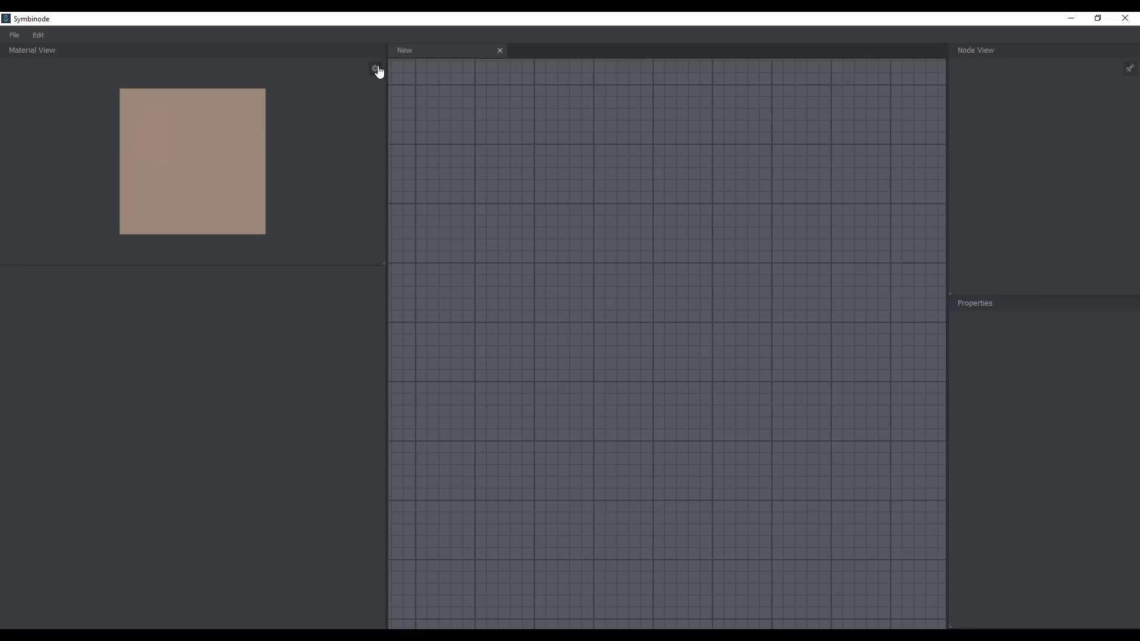
- Check which tile repeat options the material preview offers
left_click(376, 69)
left_click(328, 128)
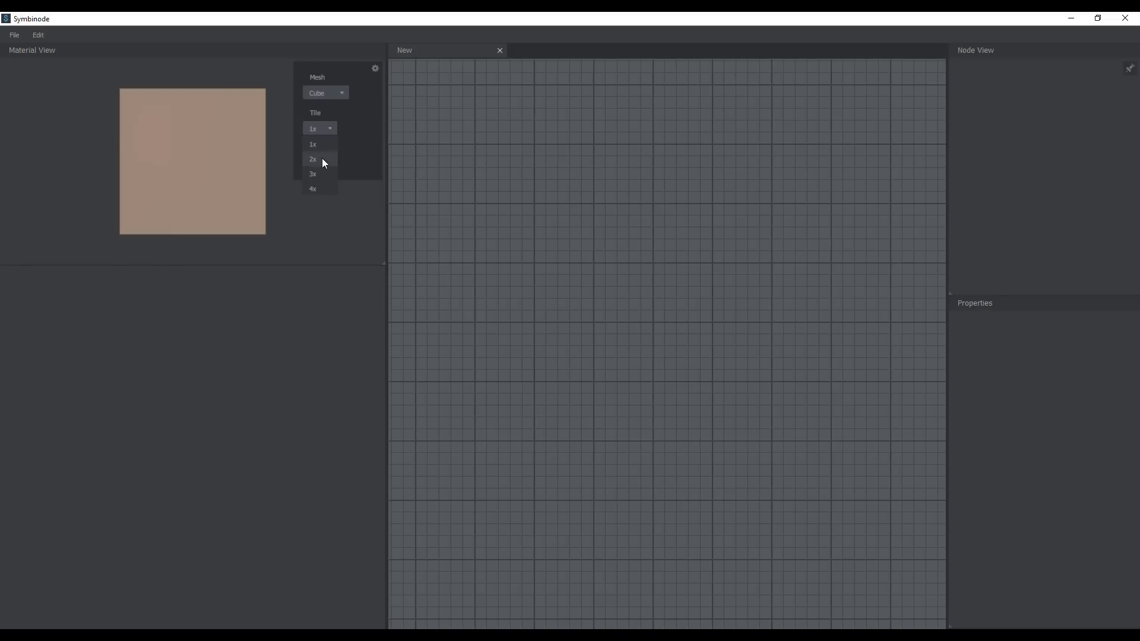
left_click(375, 70)
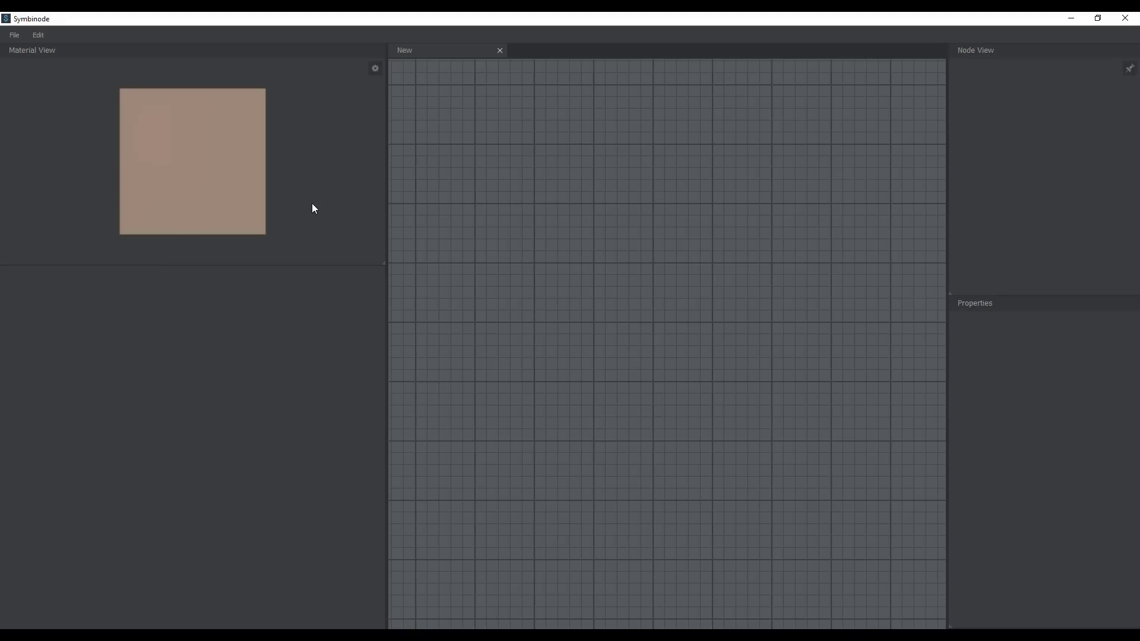
- Narrow the Material View to give the node graph more room
left_click_drag(313, 207, 243, 186)
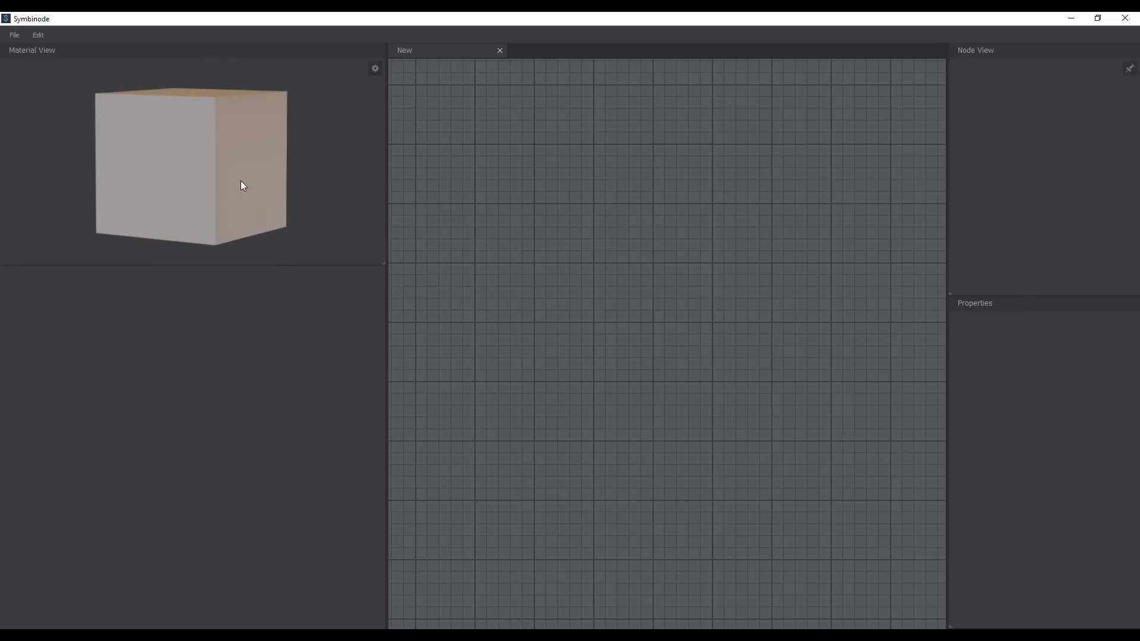
scroll(241, 181, "down", 5)
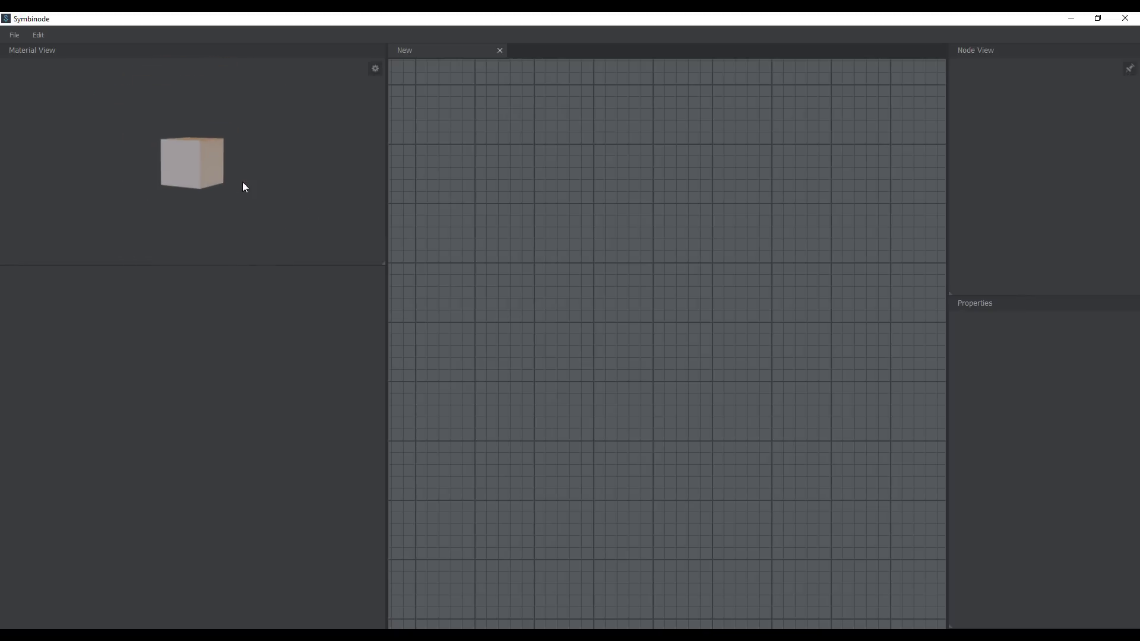
scroll(242, 181, "up", 5)
scroll(243, 184, "down", 3)
scroll(245, 187, "up", 6)
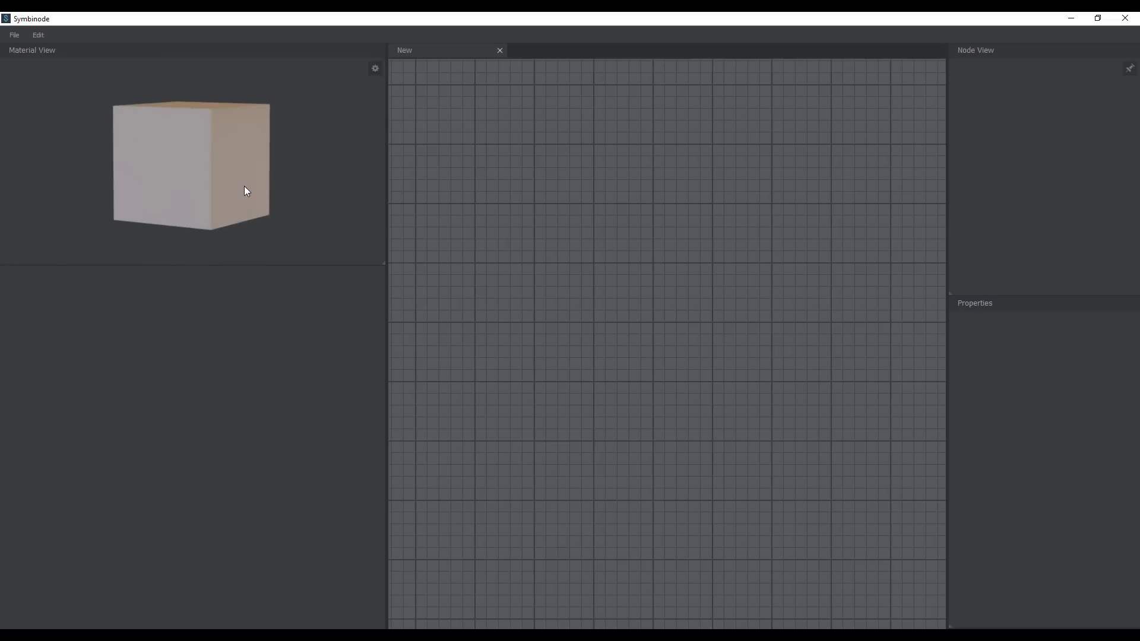
scroll(246, 188, "down", 4)
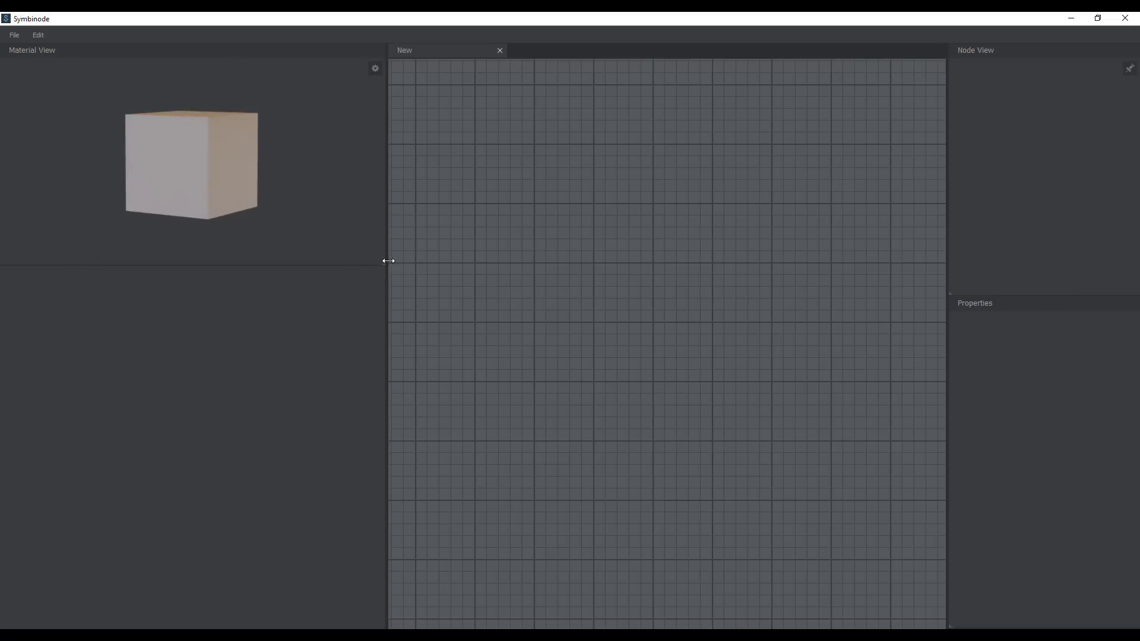
left_click_drag(389, 260, 280, 251)
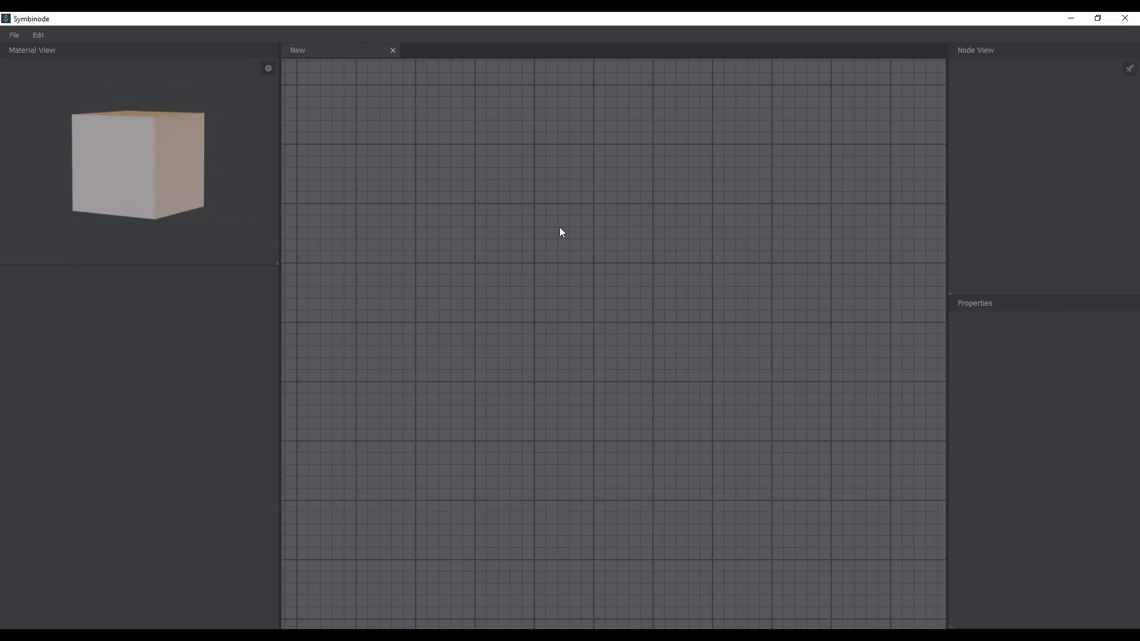
- Add an Albedo output node and place it in the upper right area of the node graph
right_click(493, 243)
mouse_move(505, 250)
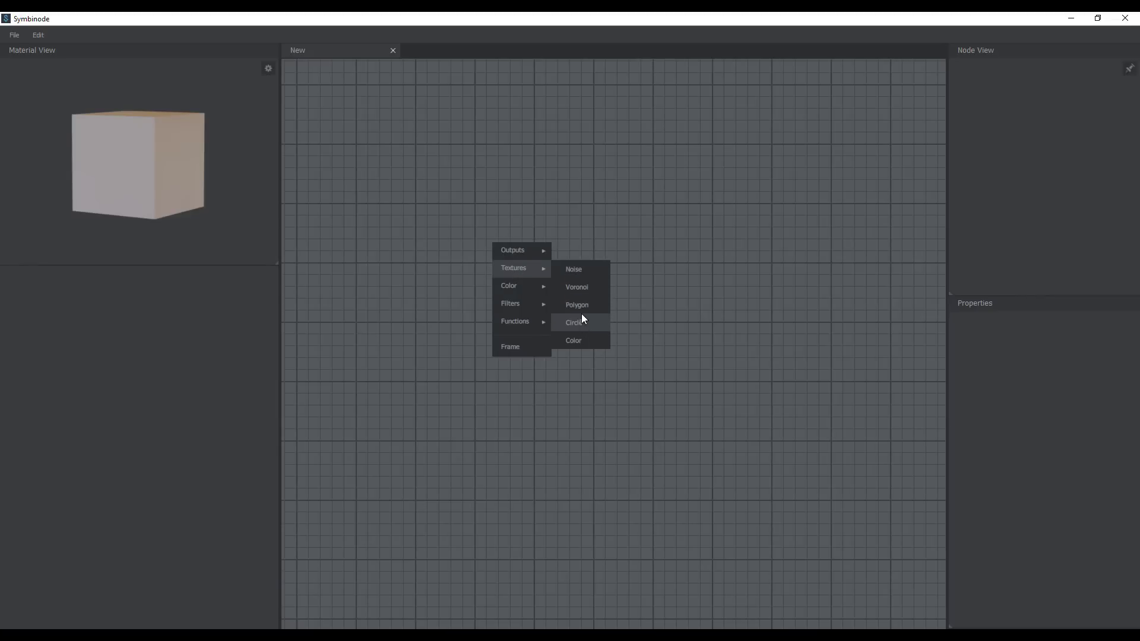
mouse_move(505, 289)
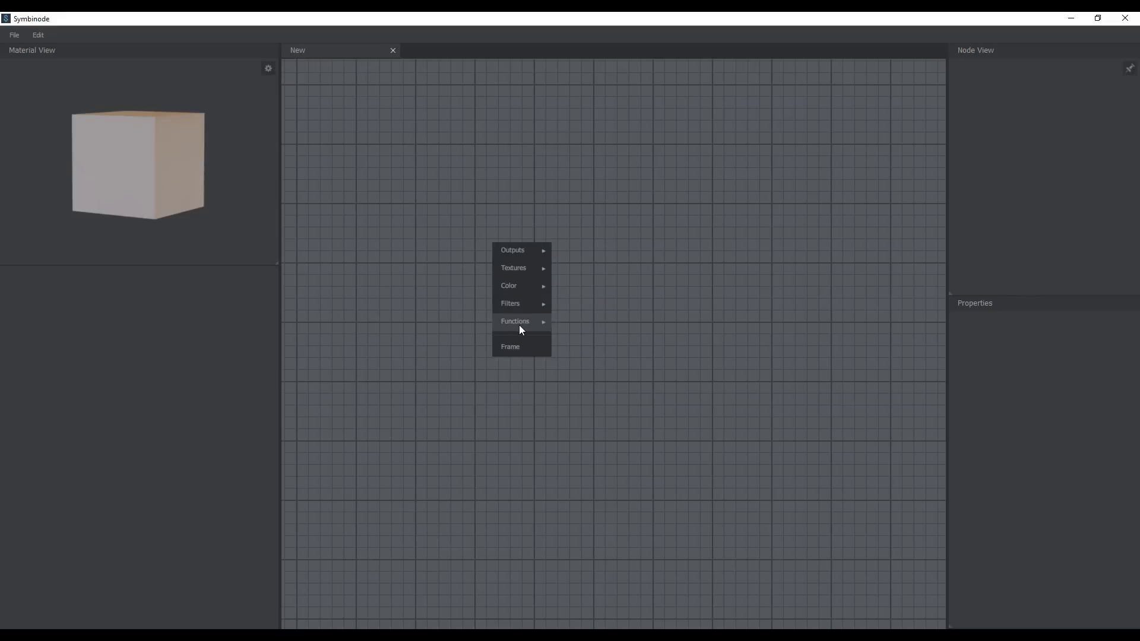
mouse_move(515, 326)
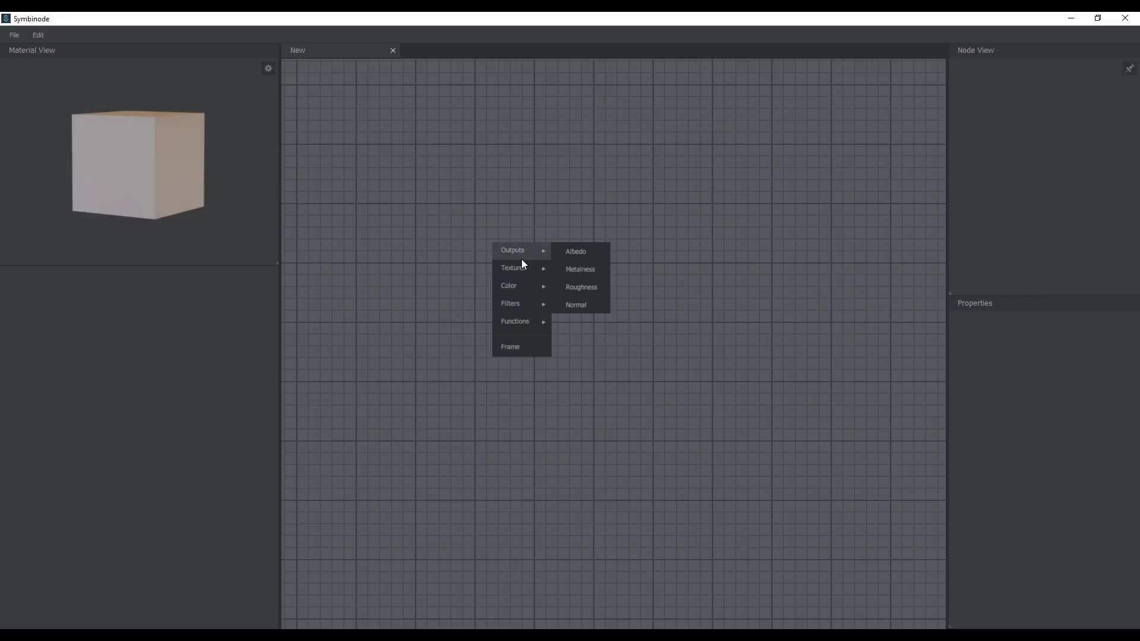
left_click(575, 251)
left_click_drag(752, 132, 738, 151)
- Add a Roughness output node and place it directly below the Albedo node
right_click(505, 207)
mouse_move(518, 212)
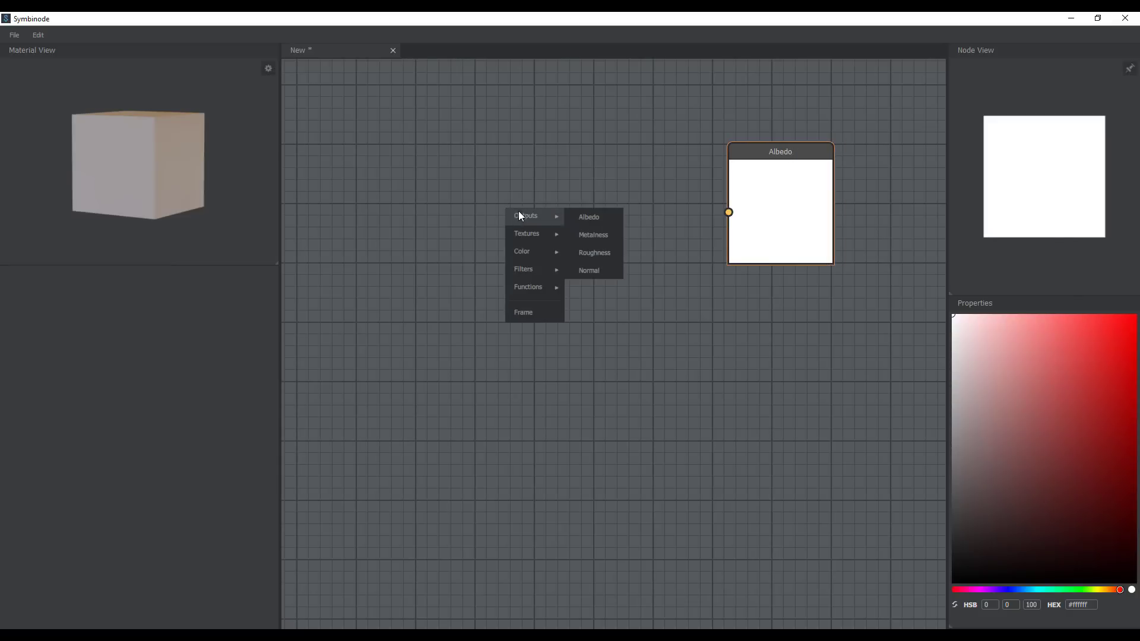
left_click(596, 251)
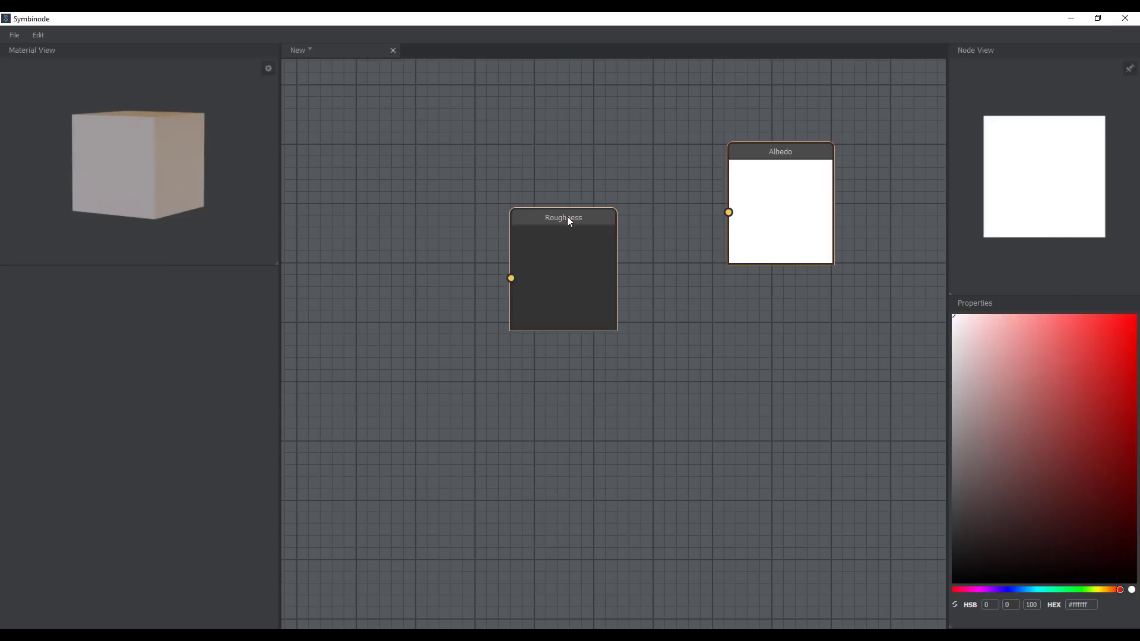
left_click_drag(567, 217, 793, 285)
- Add a Normal output node and place it below the Roughness node
right_click(522, 198)
mouse_move(580, 206)
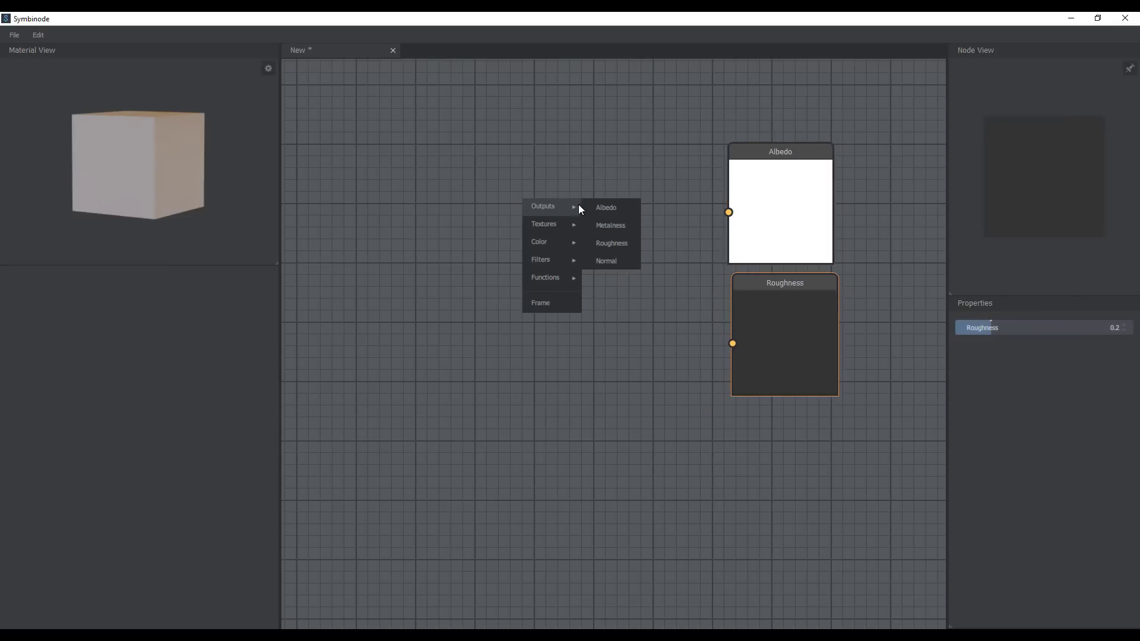
left_click(605, 262)
left_click_drag(616, 265, 822, 488)
- Add a Normal Map filter node and place it to the left of the Normal output node
right_click(476, 253)
mouse_move(498, 261)
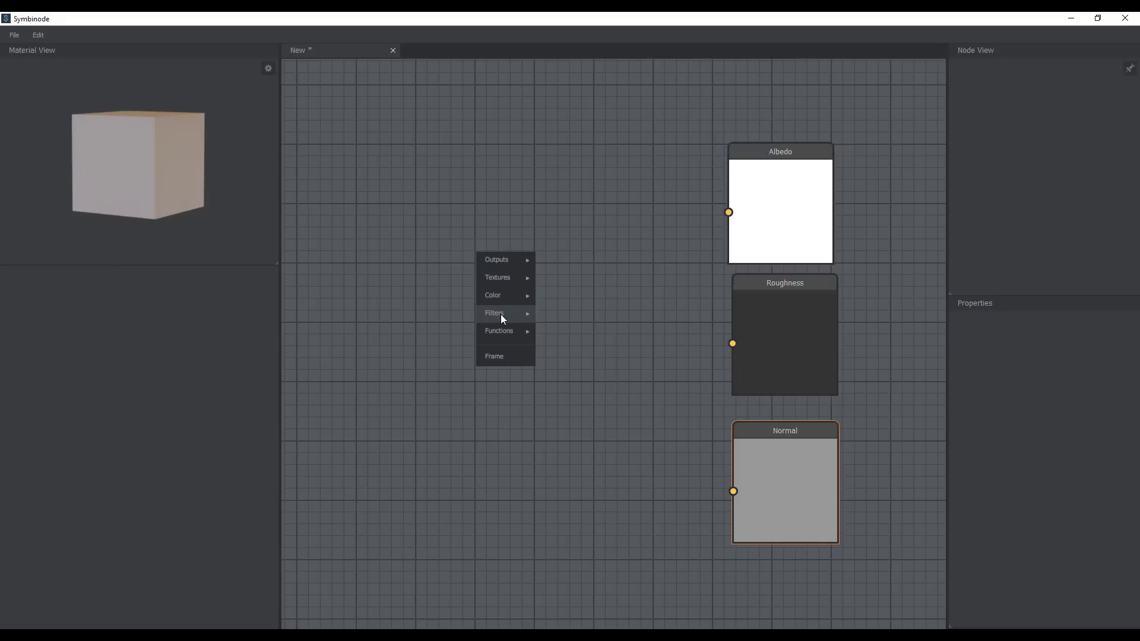
mouse_move(500, 315)
left_click(580, 323)
left_click_drag(558, 310, 598, 430)
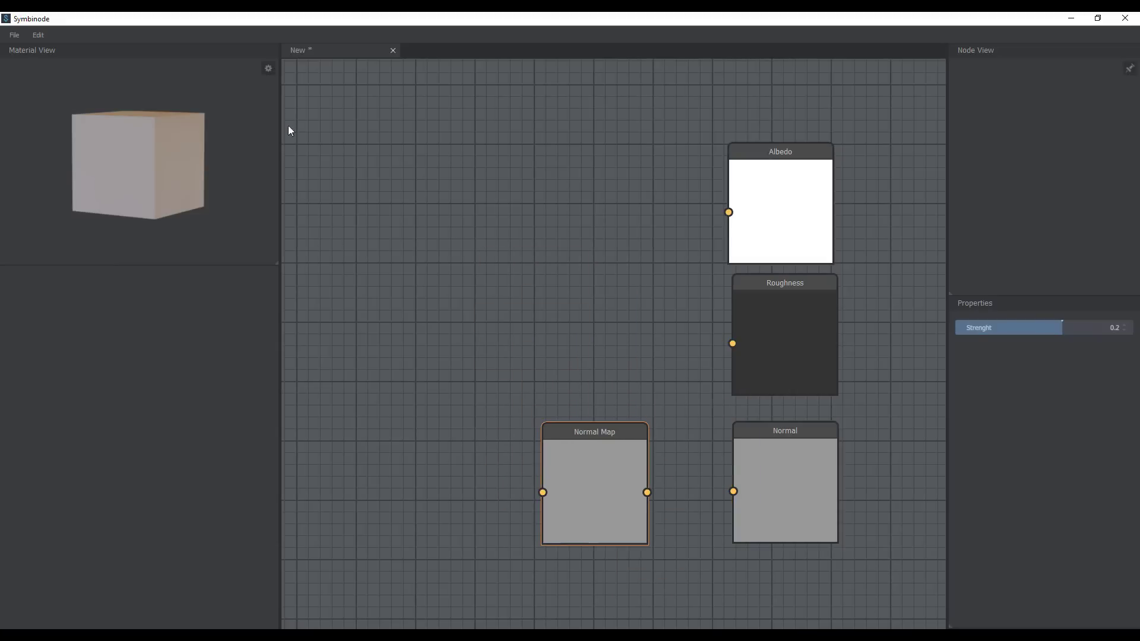
- Set the material preview mesh to Sphere and close the preview settings
left_click(268, 69)
left_click(234, 92)
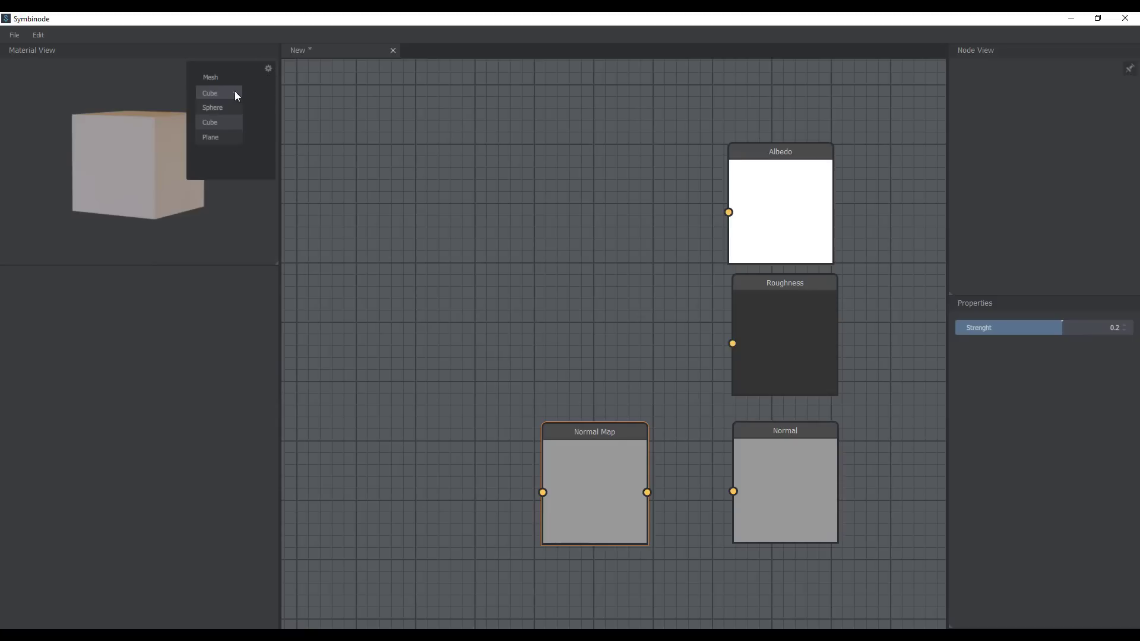
left_click(226, 104)
scroll(137, 144, "up", 5)
scroll(137, 144, "down", 4)
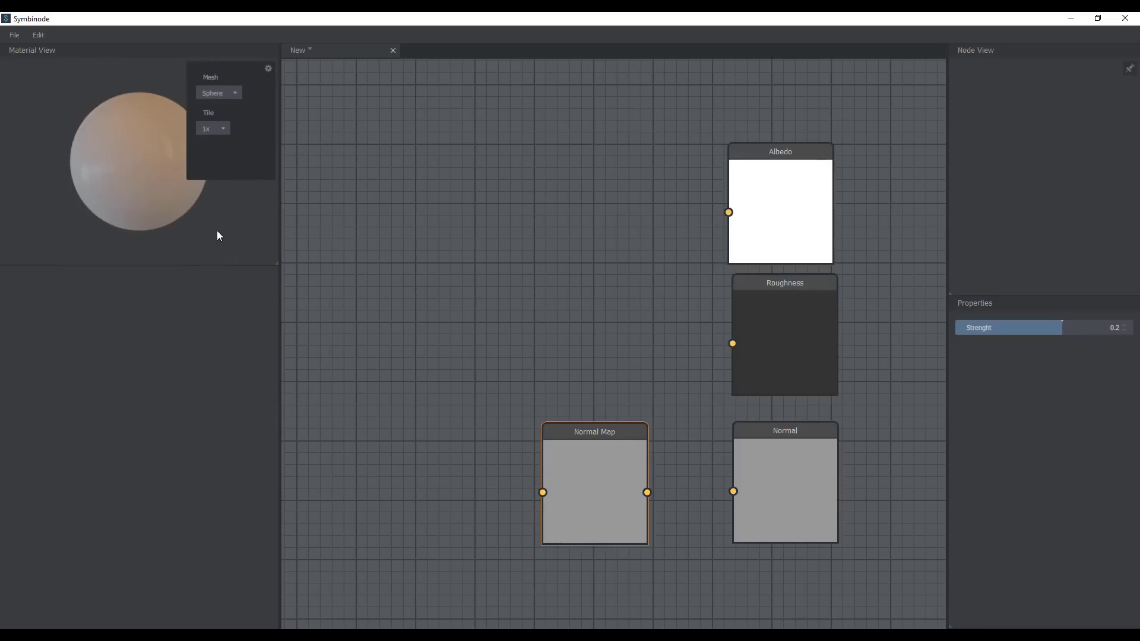
left_click(216, 230)
- Connect the Normal Map node to the Normal output node's input and move it closer to that node
left_click_drag(646, 492, 734, 491)
left_click_drag(605, 484, 634, 482)
middle_click_drag(391, 311, 447, 337)
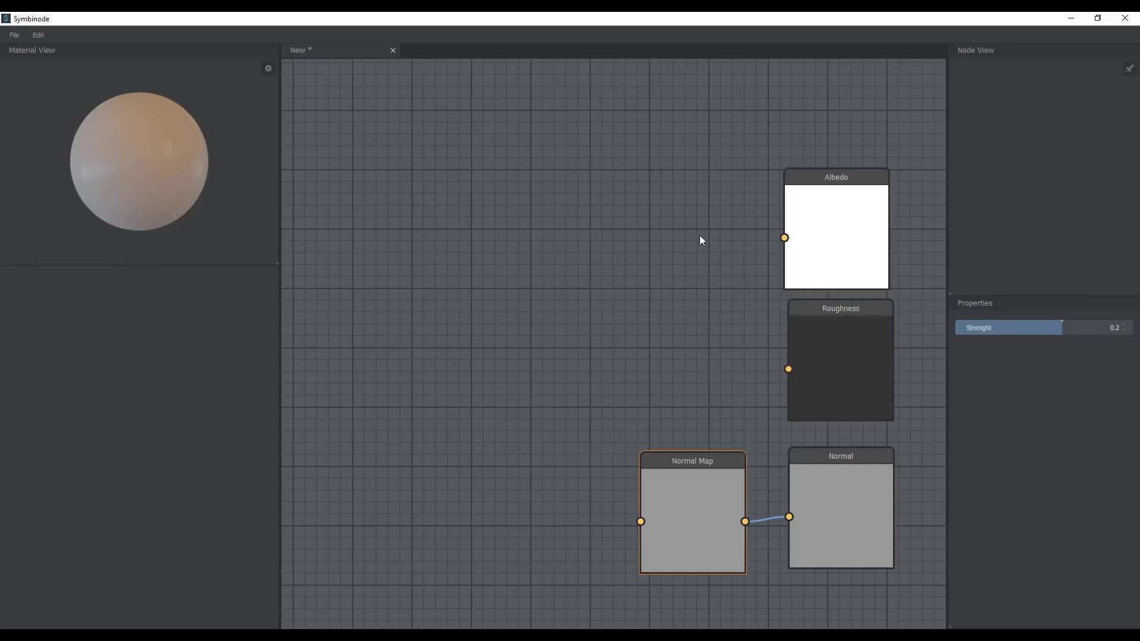
- Try a red colour on the Albedo output node, and return it to white
left_click(831, 221)
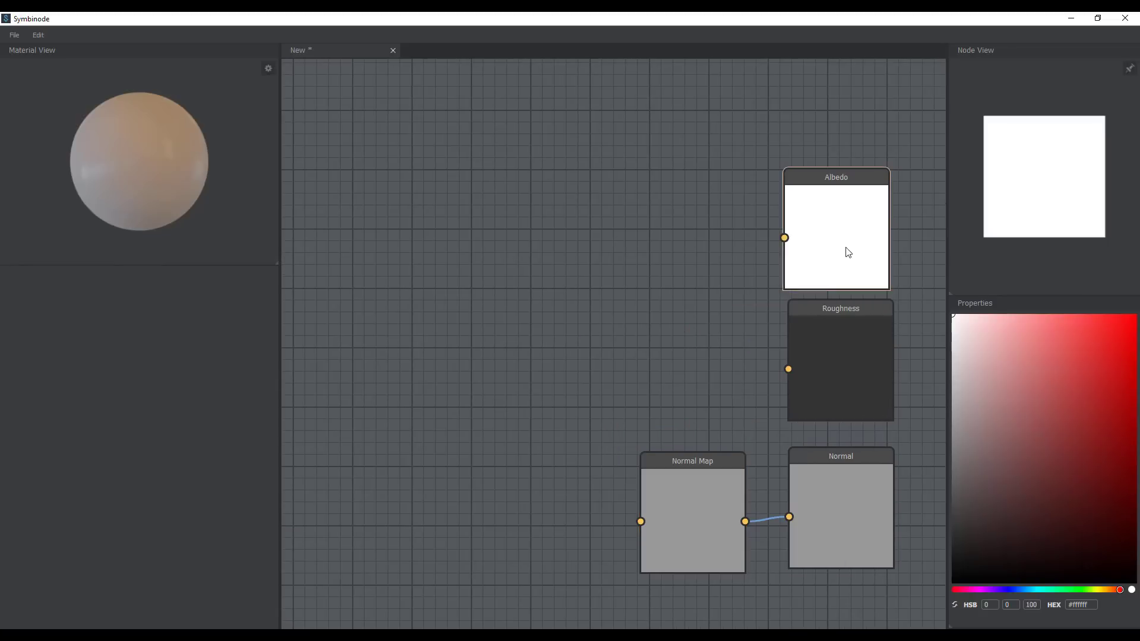
left_click(1135, 376)
mouse_move(1126, 409)
left_mouse_down()
mouse_move(1135, 318)
mouse_move(1084, 361)
mouse_move(911, 287)
left_mouse_up()
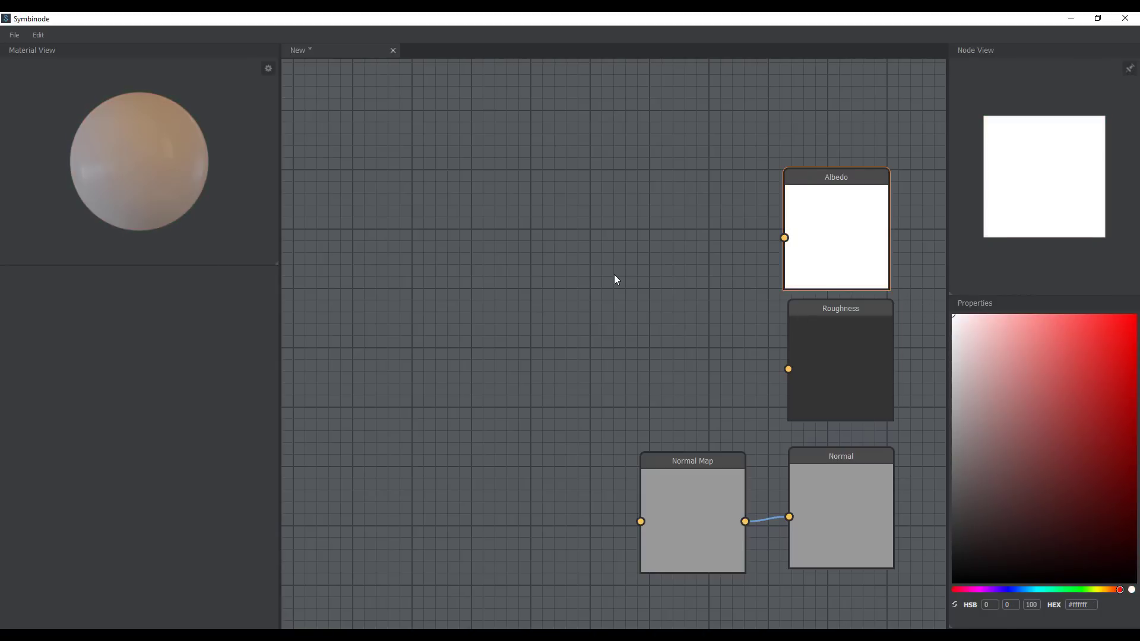
- Add a Noise texture node and connect its output to the Albedo output node
right_click(409, 160)
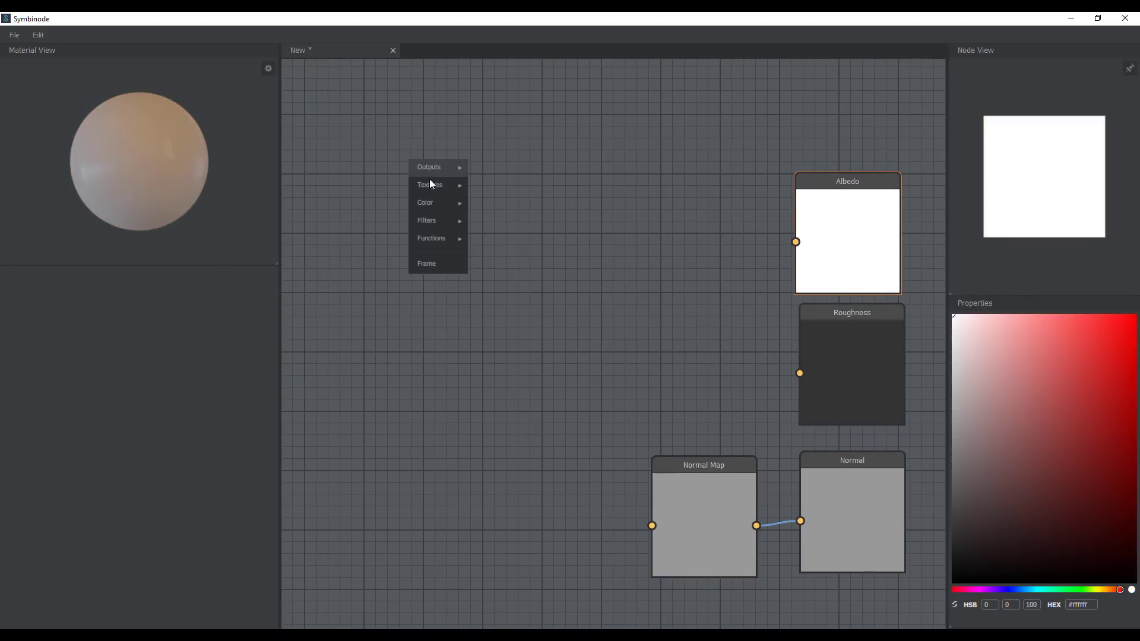
mouse_move(433, 186)
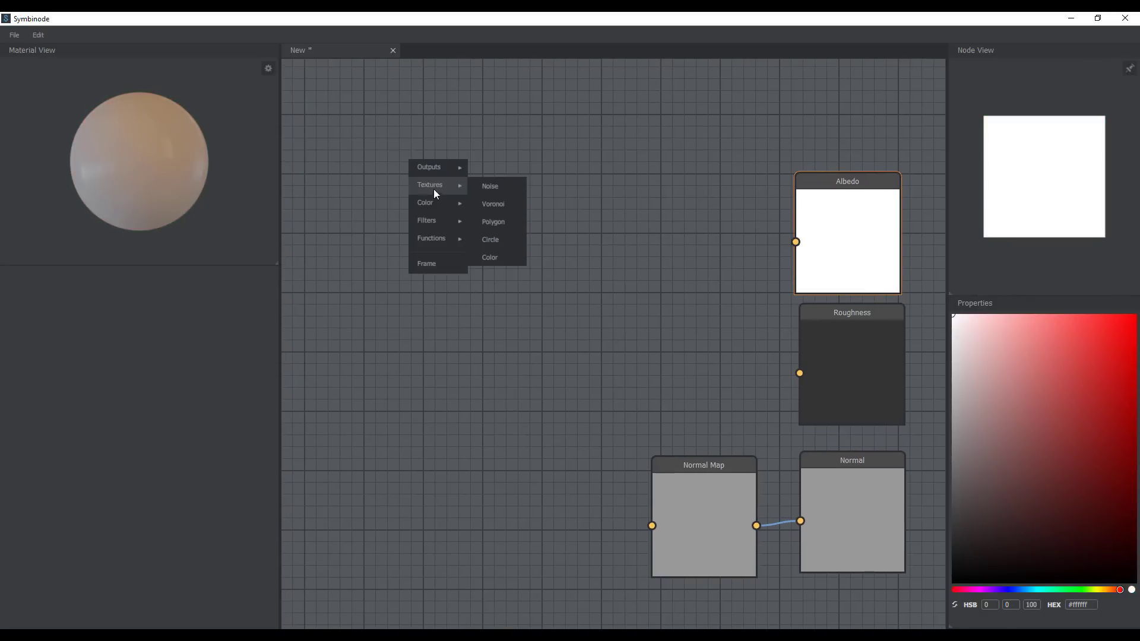
left_click(495, 193)
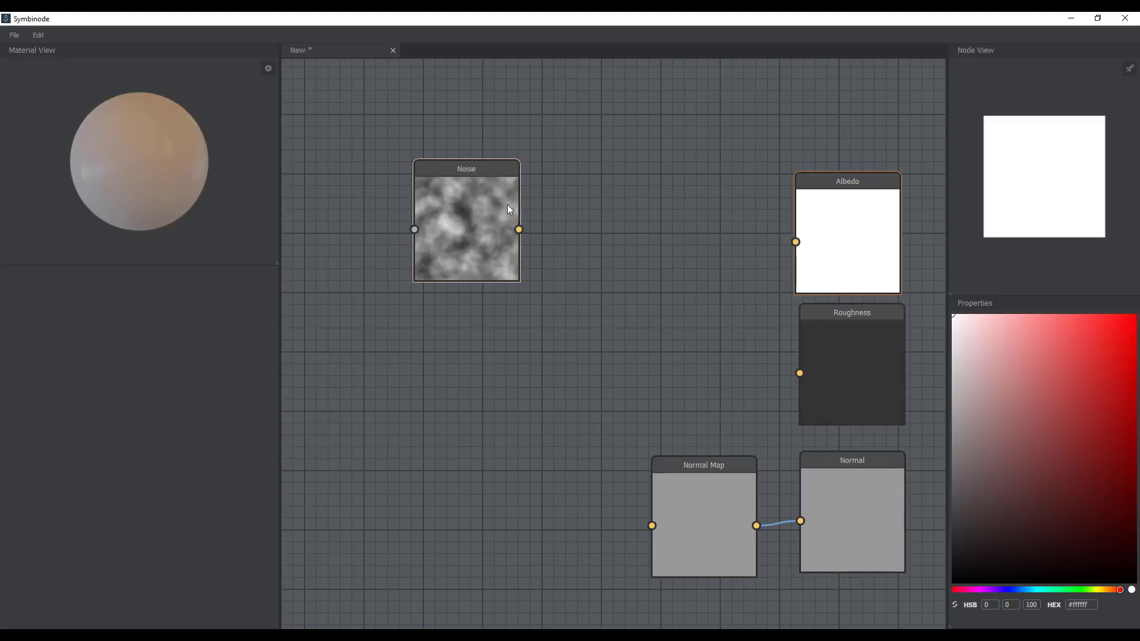
left_click_drag(469, 243, 795, 242)
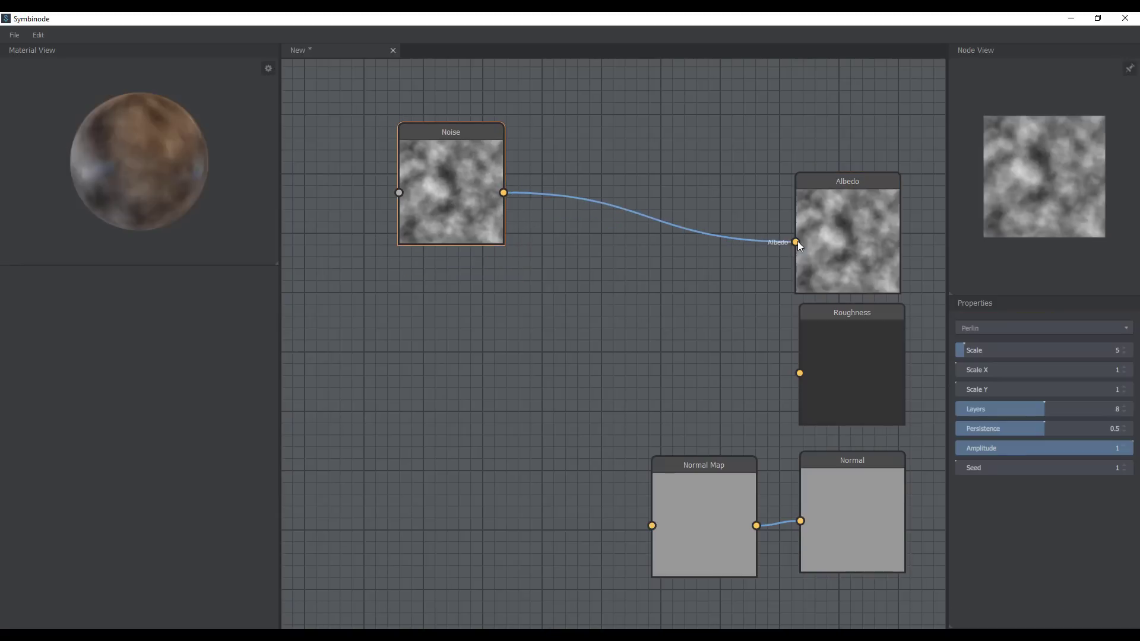
- Enlarge the material preview so the sphere shows larger, and move the Noise node level with the Albedo node
scroll(164, 161, "up", 5)
scroll(221, 204, "down", 3)
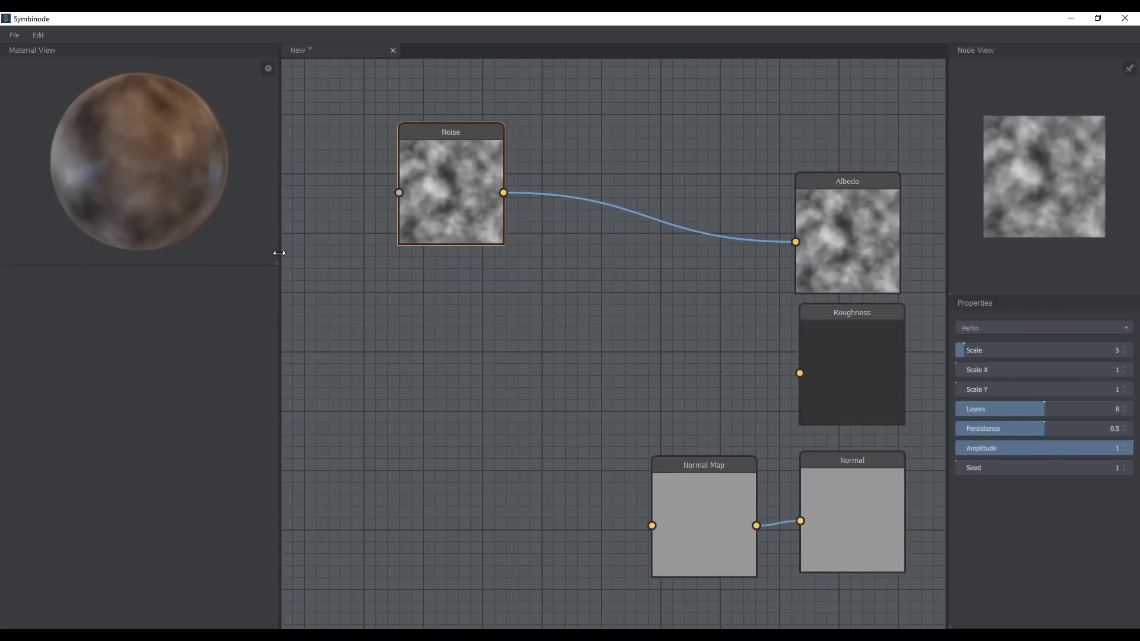
left_click_drag(279, 253, 513, 265)
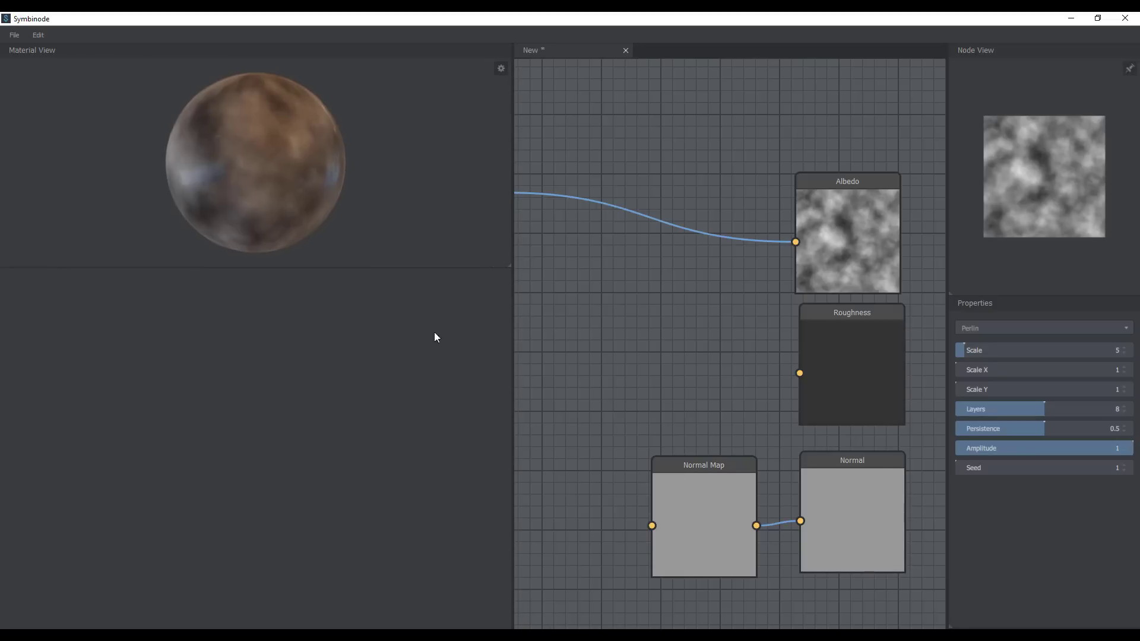
left_click_drag(434, 336, 471, 465)
left_click_drag(512, 330, 382, 311)
left_click_drag(469, 144, 580, 196)
scroll(159, 238, "down", 2)
scroll(159, 237, "up", 1)
left_click_drag(159, 237, 205, 261)
- Connect the Noise output to the Normal Map node's height input and increase the Normal Map's strength
left_click_drag(552, 234, 654, 527)
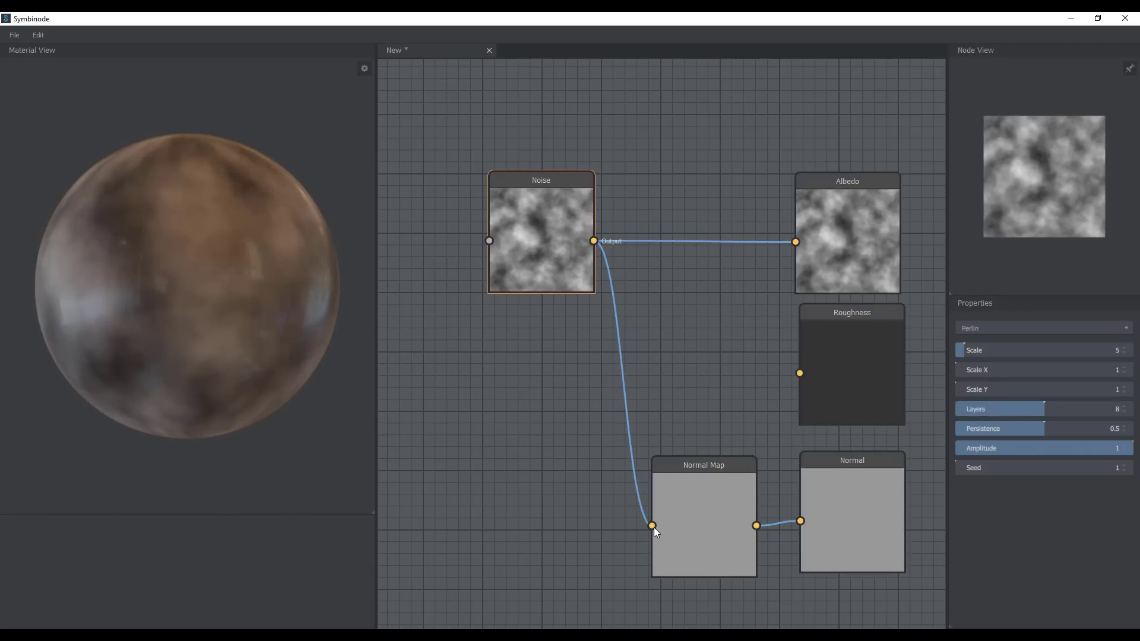
left_click_drag(256, 286, 227, 334)
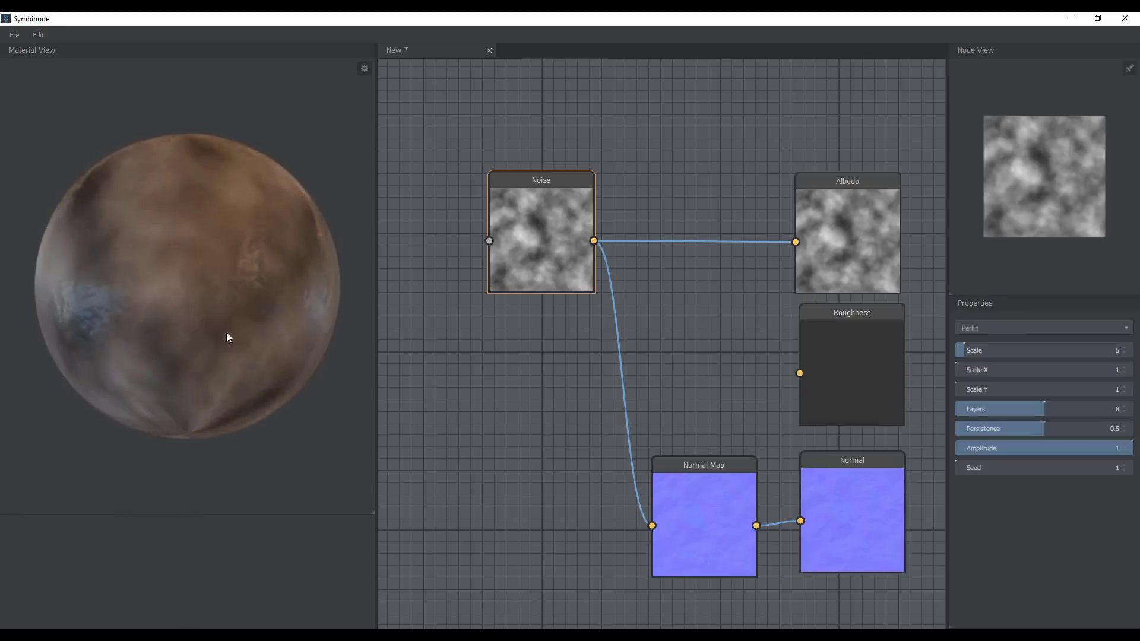
left_click(703, 500)
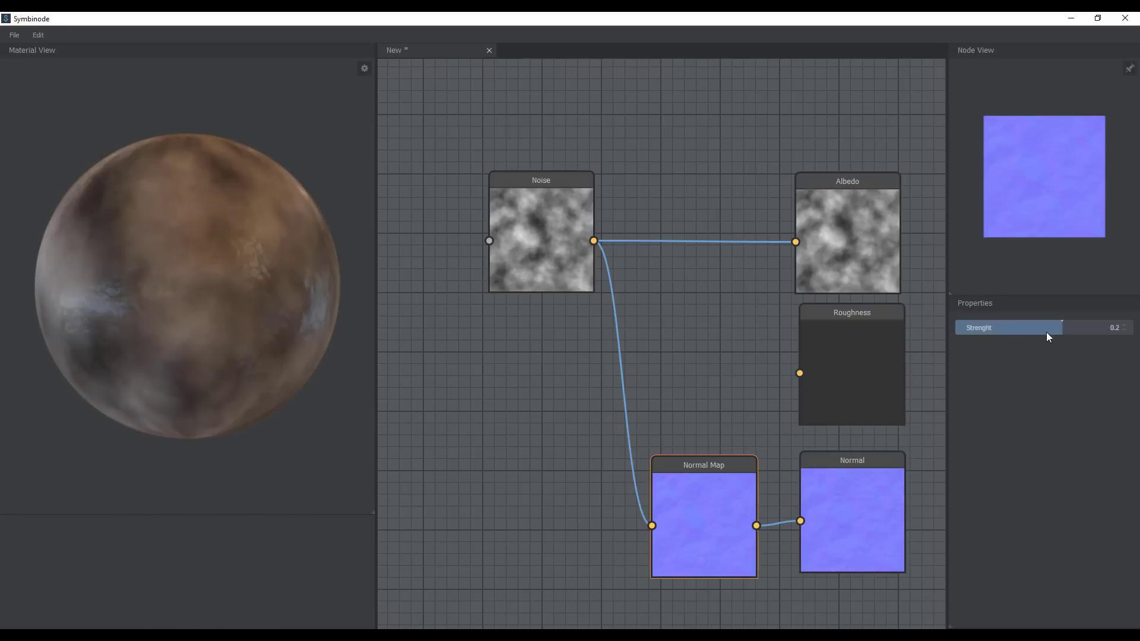
mouse_move(1081, 329)
left_mouse_down()
mouse_move(1053, 333)
mouse_move(1073, 341)
mouse_move(1033, 340)
mouse_move(1104, 347)
mouse_move(1020, 338)
mouse_move(1092, 344)
left_mouse_up()
- Add a Polygon texture node and arrange it below and to the left of the Noise node
left_click_drag(553, 233, 520, 173)
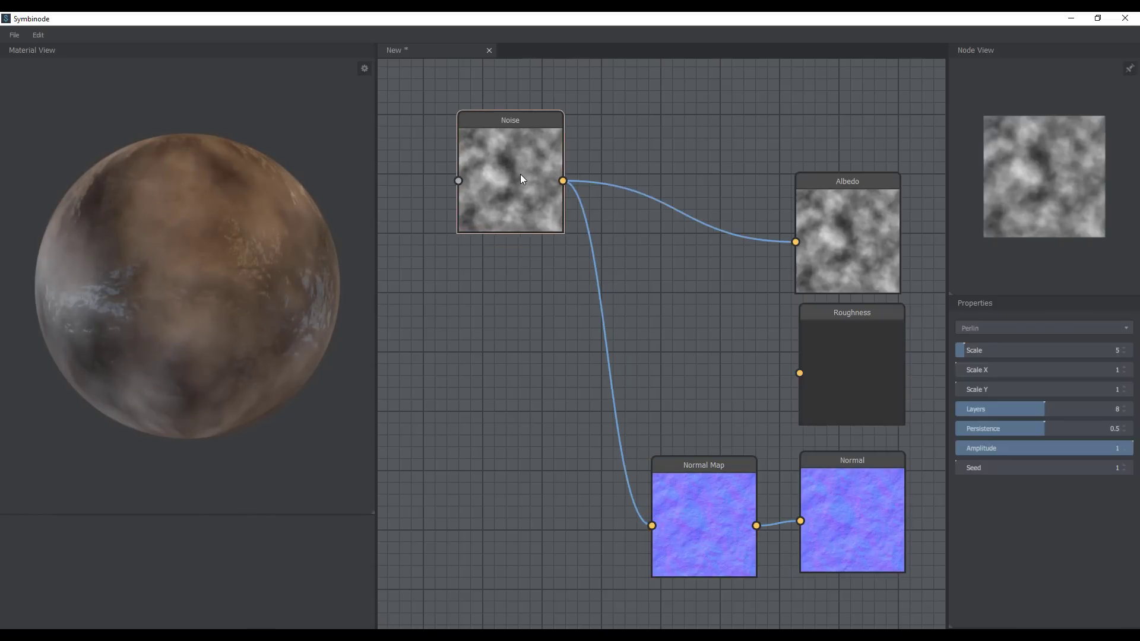
middle_click_drag(529, 310, 610, 343)
scroll(564, 321, "down", 1)
right_click(562, 308)
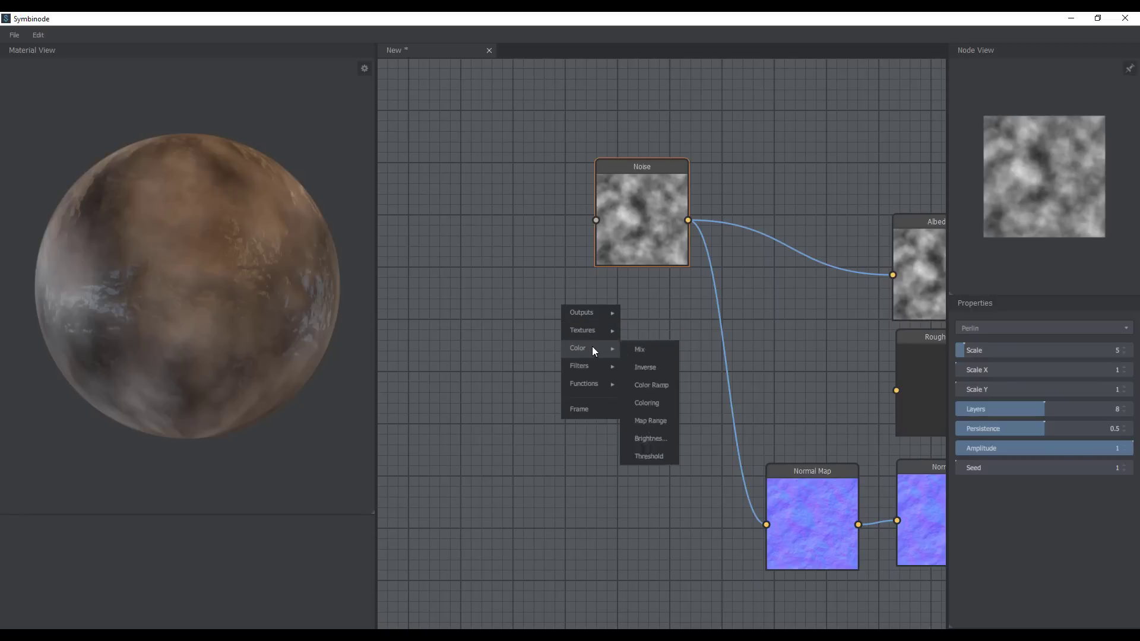
mouse_move(596, 333)
left_click(655, 369)
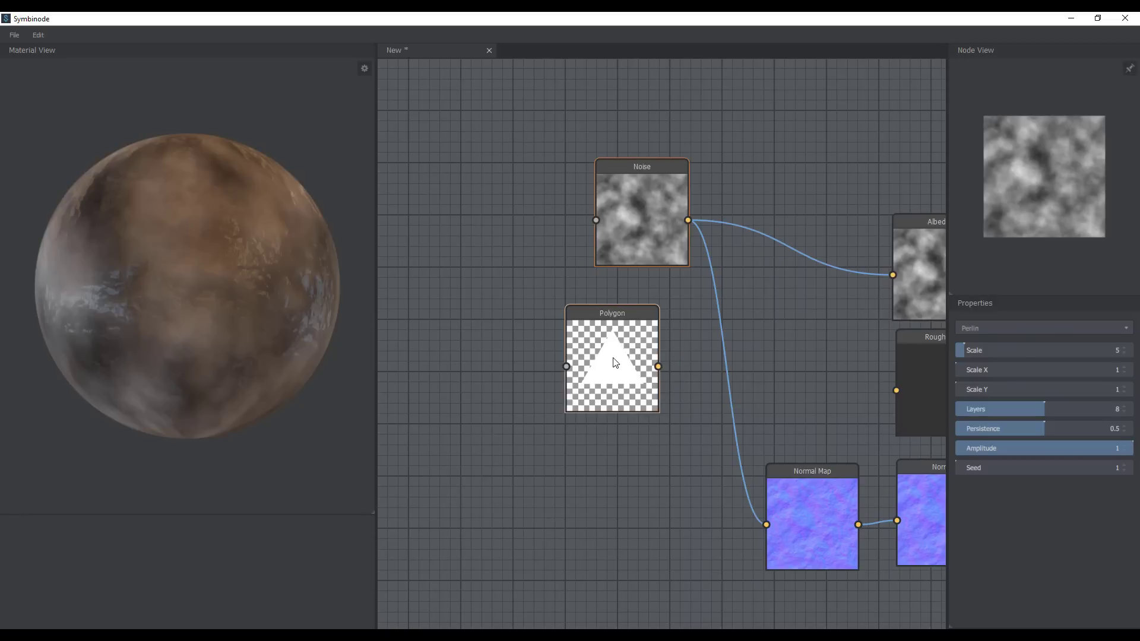
left_click_drag(612, 355, 514, 307)
left_click_drag(640, 221, 564, 131)
left_click_drag(529, 285, 482, 239)
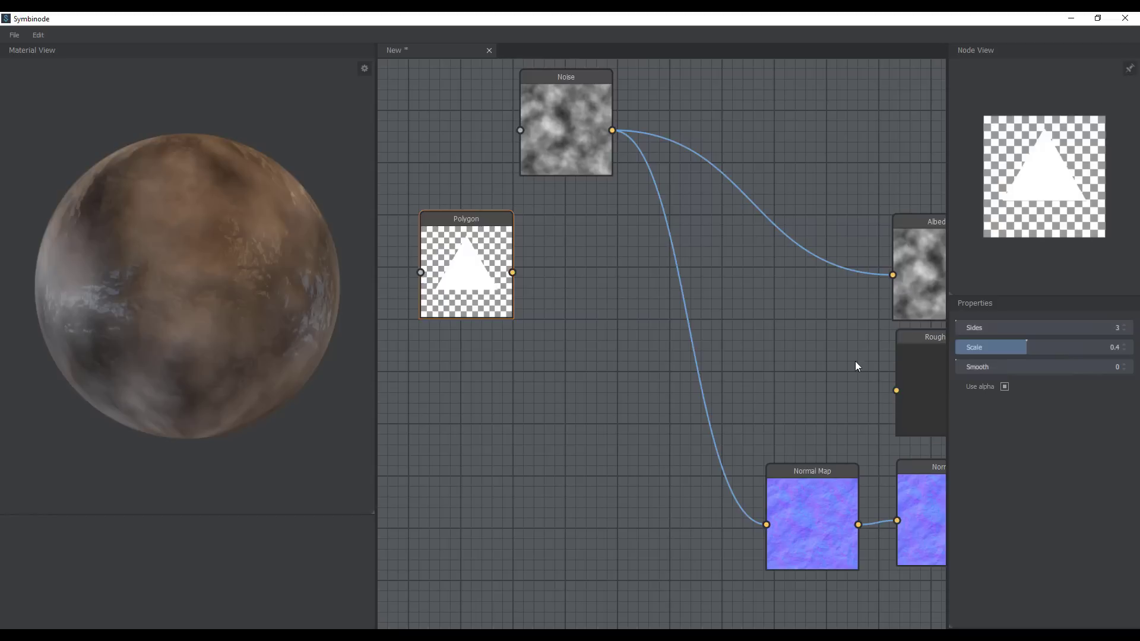
- Add a Transform function node after the Polygon node, feed the Polygon into it, and connect its output to Albedo
scroll(603, 295, "up", 2)
scroll(589, 319, "down", 4)
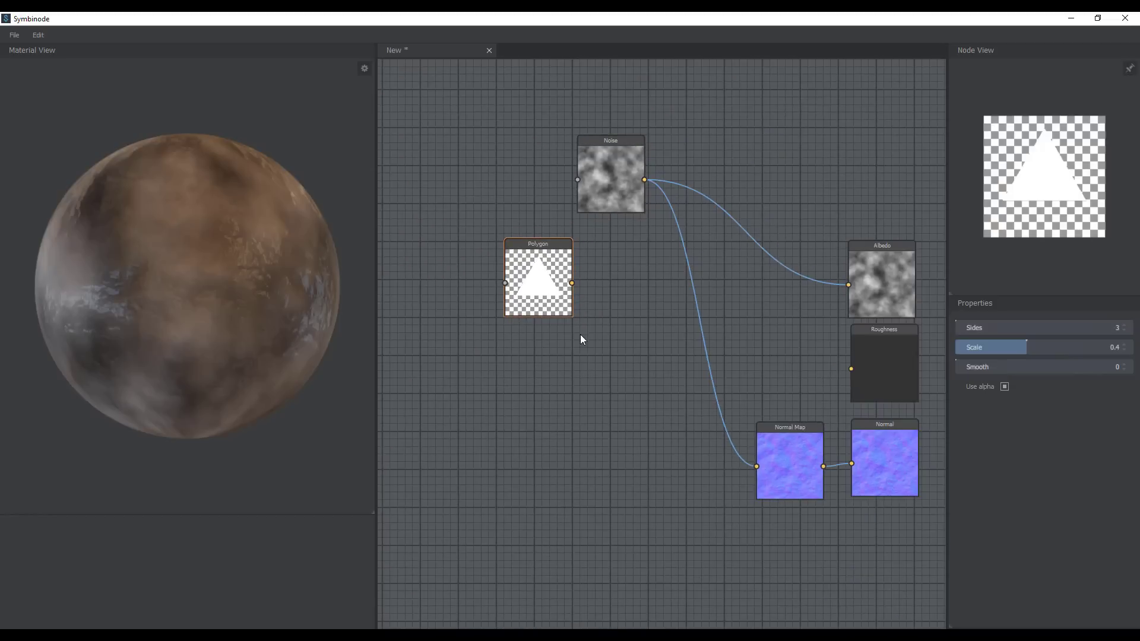
right_click(580, 336)
mouse_move(619, 413)
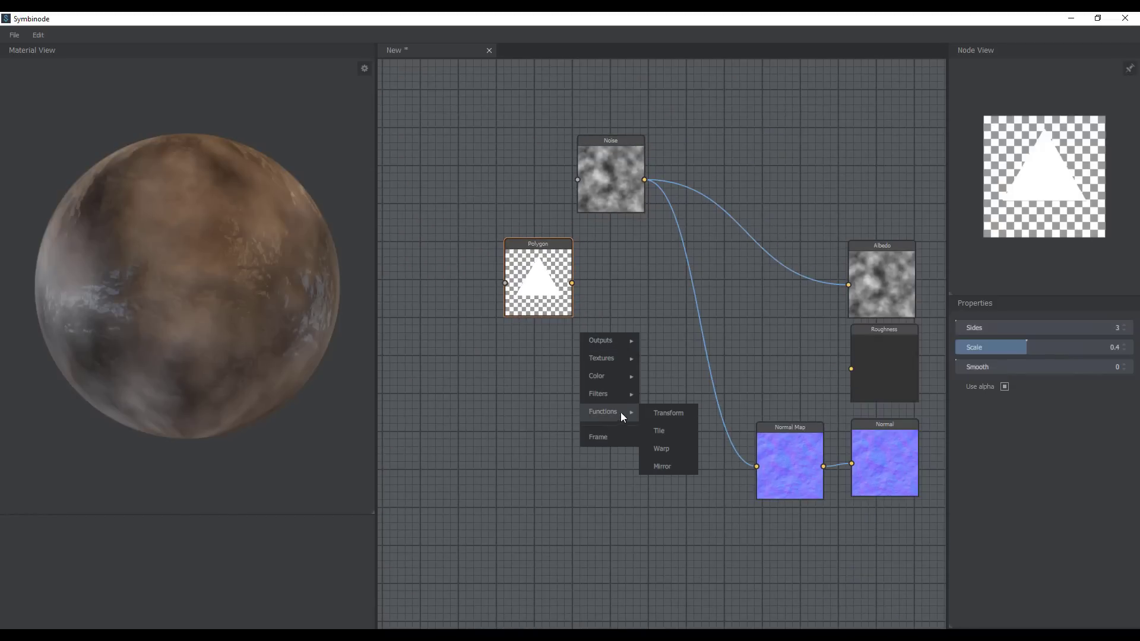
left_click(653, 414)
left_click_drag(617, 379, 822, 308)
scroll(623, 290, "up", 3)
scroll(613, 280, "down", 3)
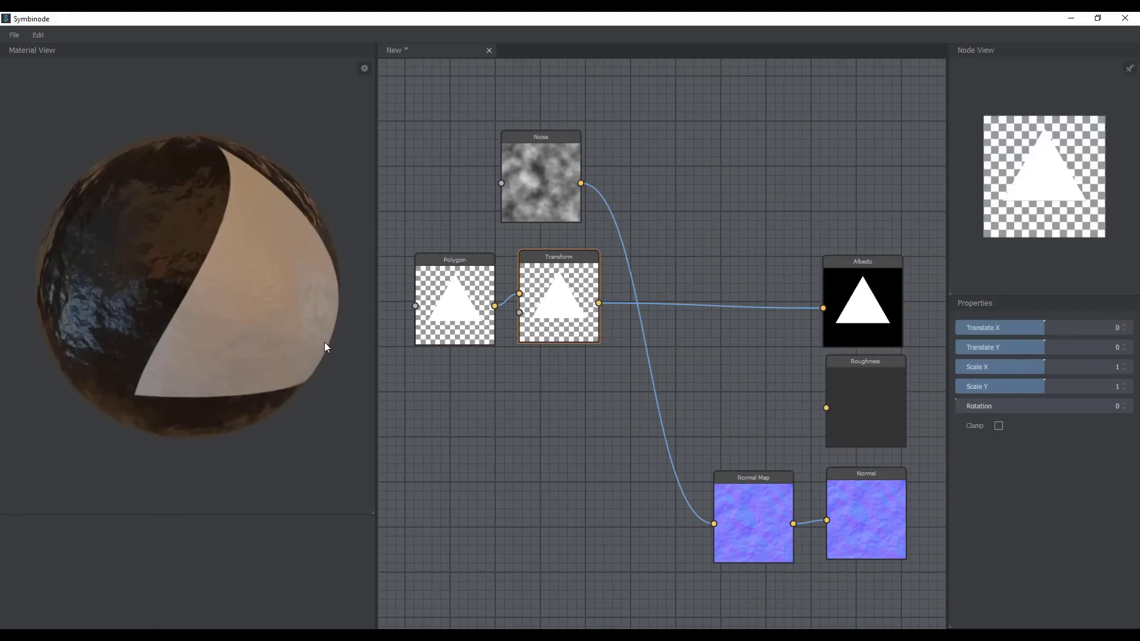
- Set the Polygon node to 4 sides with a scale of 0.49
left_click(437, 296)
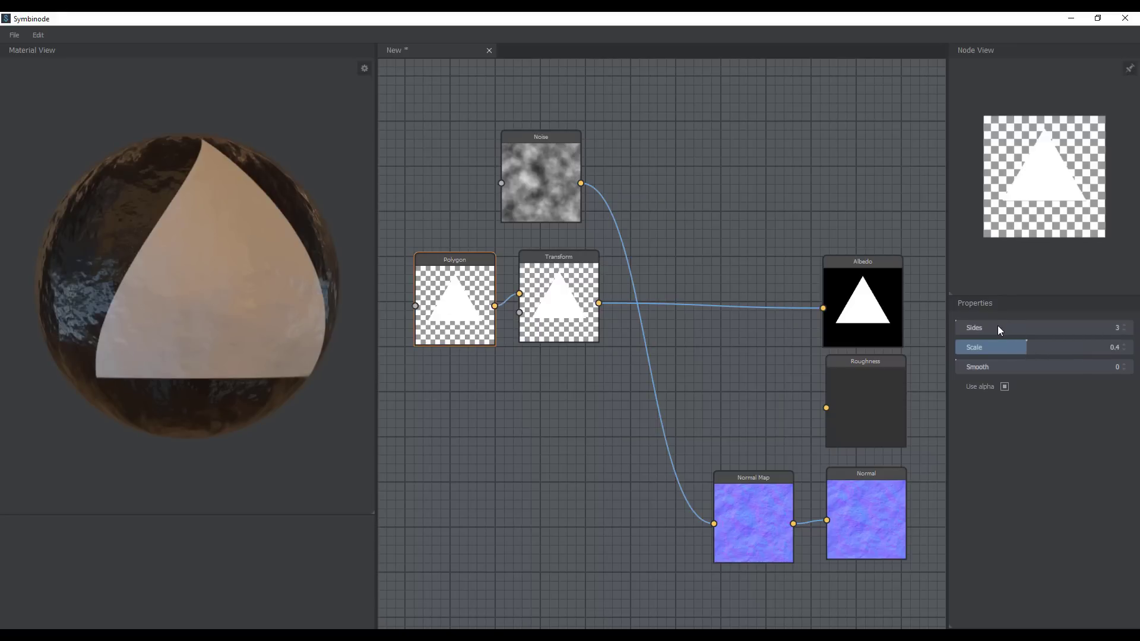
left_click_drag(998, 325, 1012, 353)
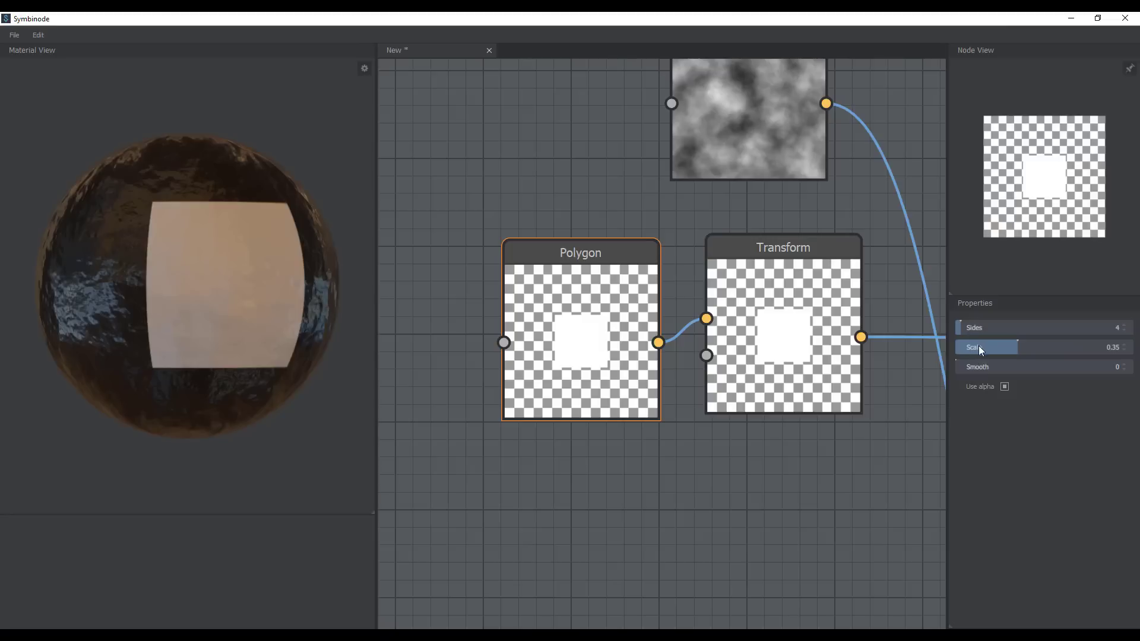
left_click_drag(1002, 348, 857, 393)
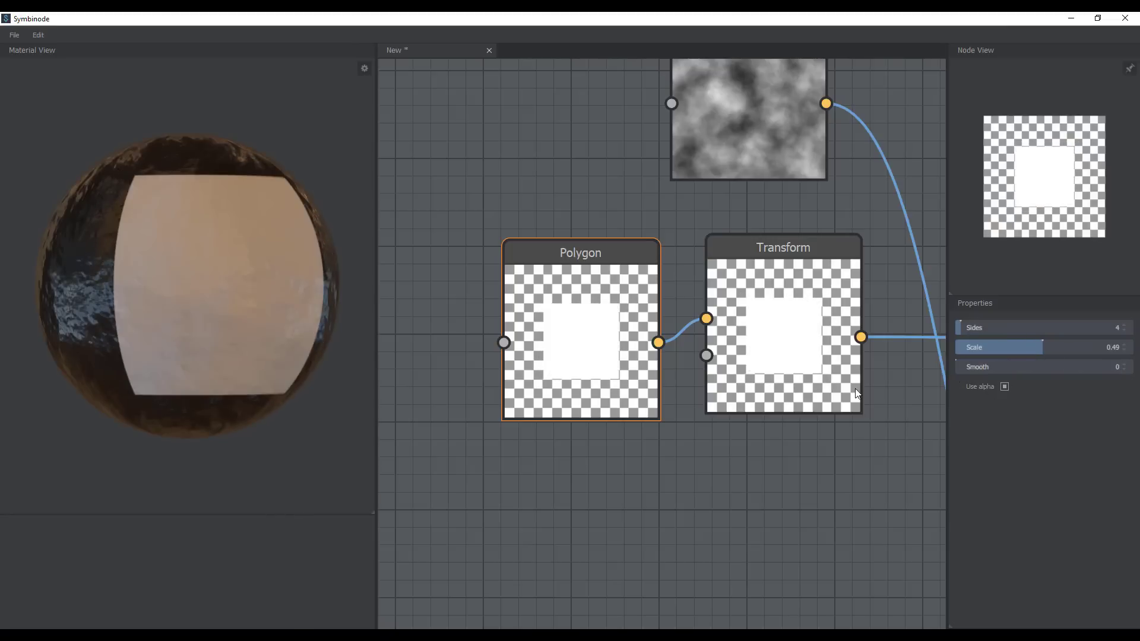
- Connect the Transform output to the Normal Map node's height input in place of the Noise
scroll(775, 432, "down", 5)
middle_click_drag(784, 455, 624, 316)
scroll(661, 373, "up", 3)
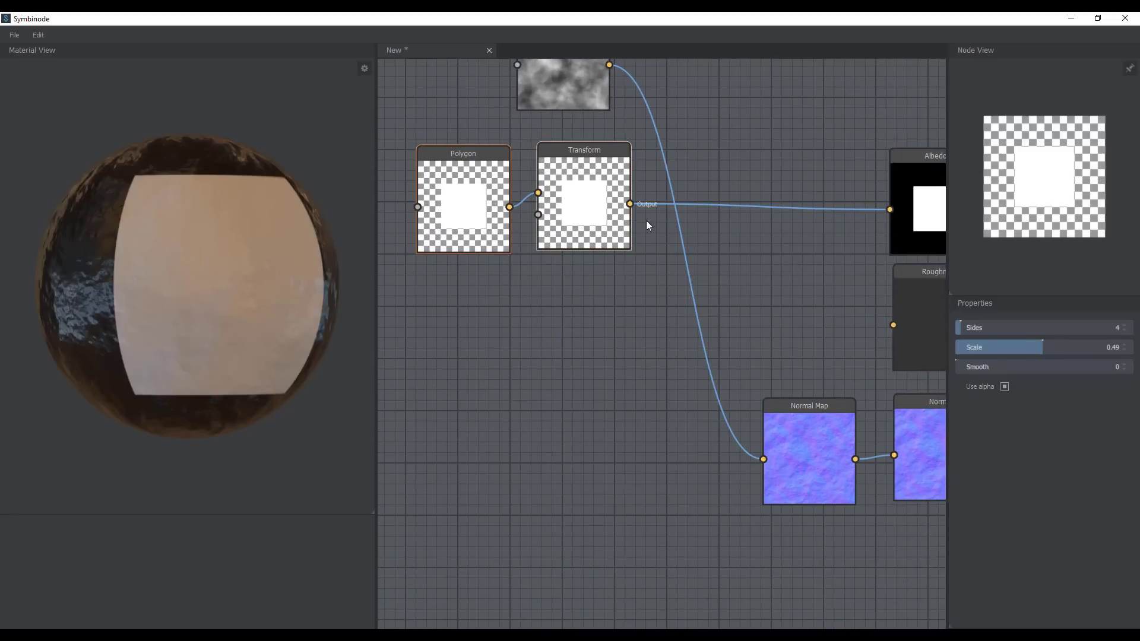
left_click_drag(630, 203, 763, 459)
mouse_move(321, 386)
left_mouse_down()
mouse_move(144, 336)
mouse_move(342, 390)
left_mouse_up()
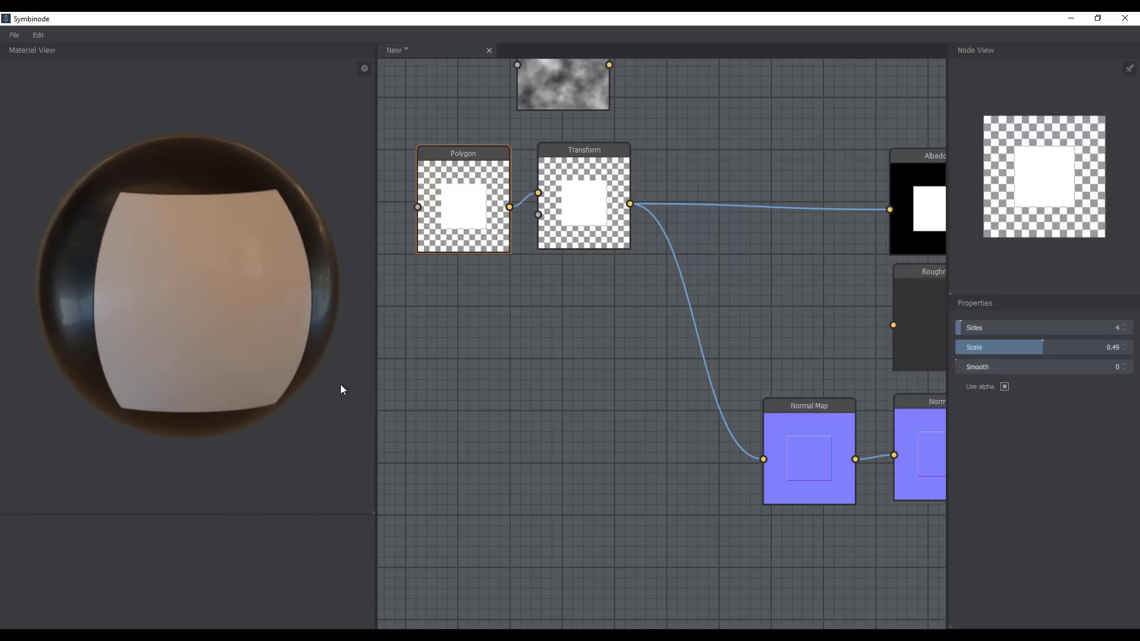
- Connect the Noise node's output to the Roughness output node
scroll(578, 324, "down", 5)
scroll(576, 230, "up", 5)
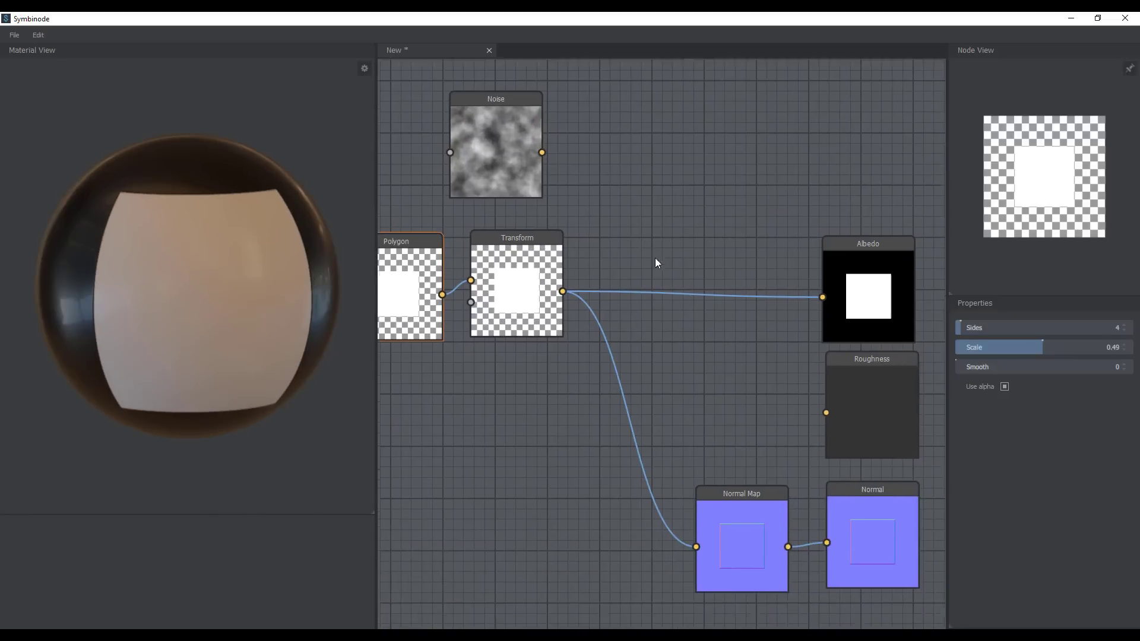
left_click_drag(538, 133, 823, 394)
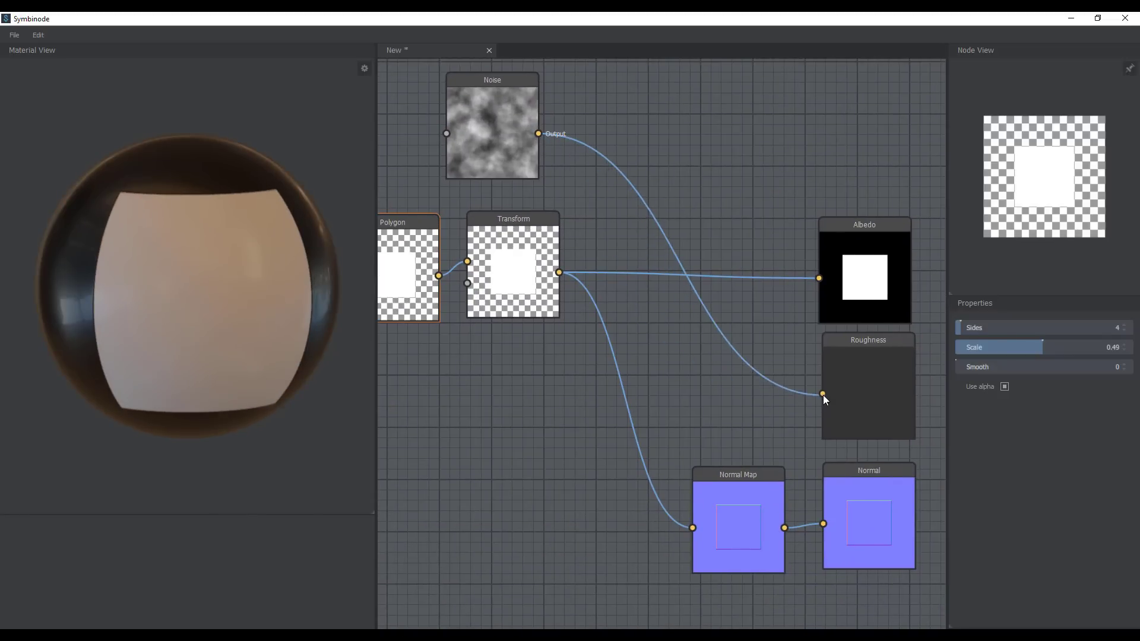
- Examine the preview sphere from several angles and distances to judge the noise-driven roughness
left_click_drag(177, 345, 280, 354)
left_click(496, 159)
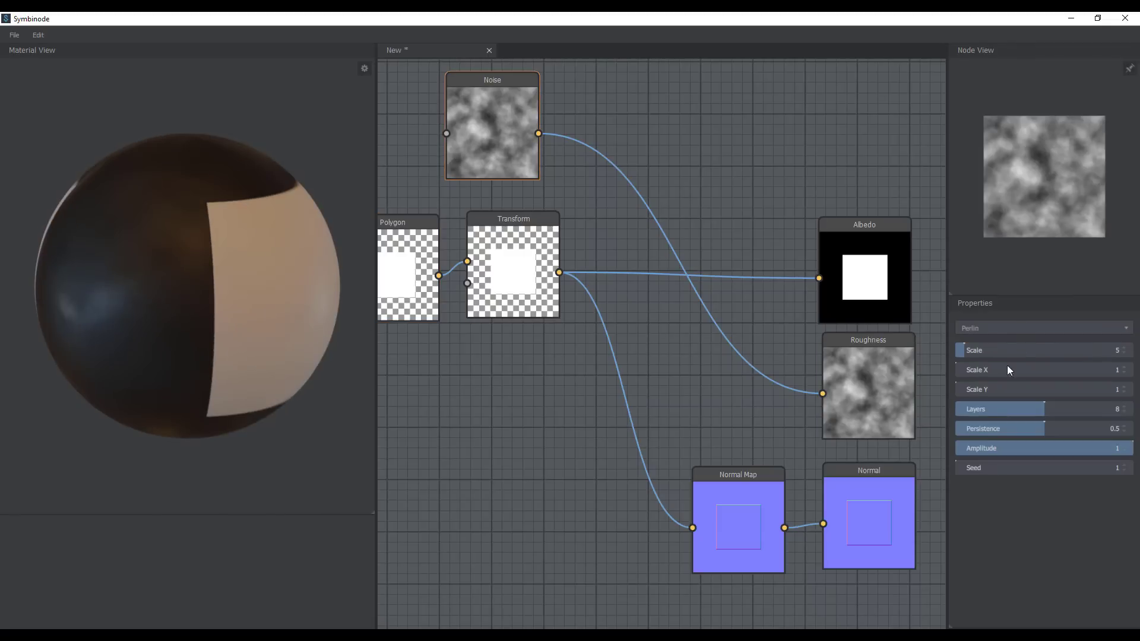
scroll(239, 286, "down", 4)
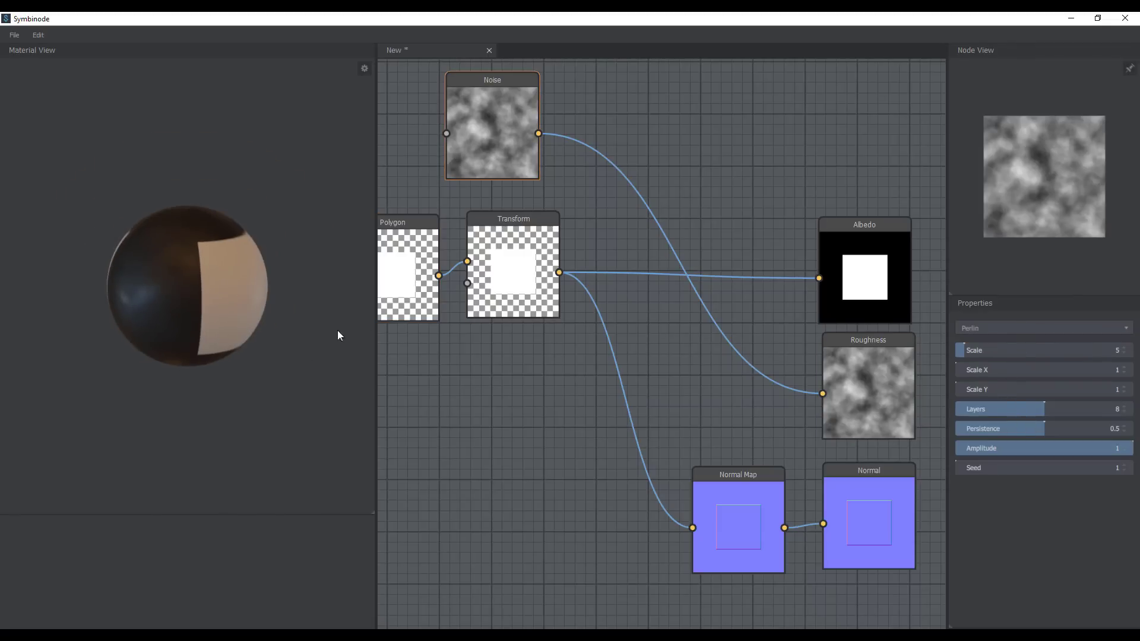
left_click_drag(318, 338, 234, 387)
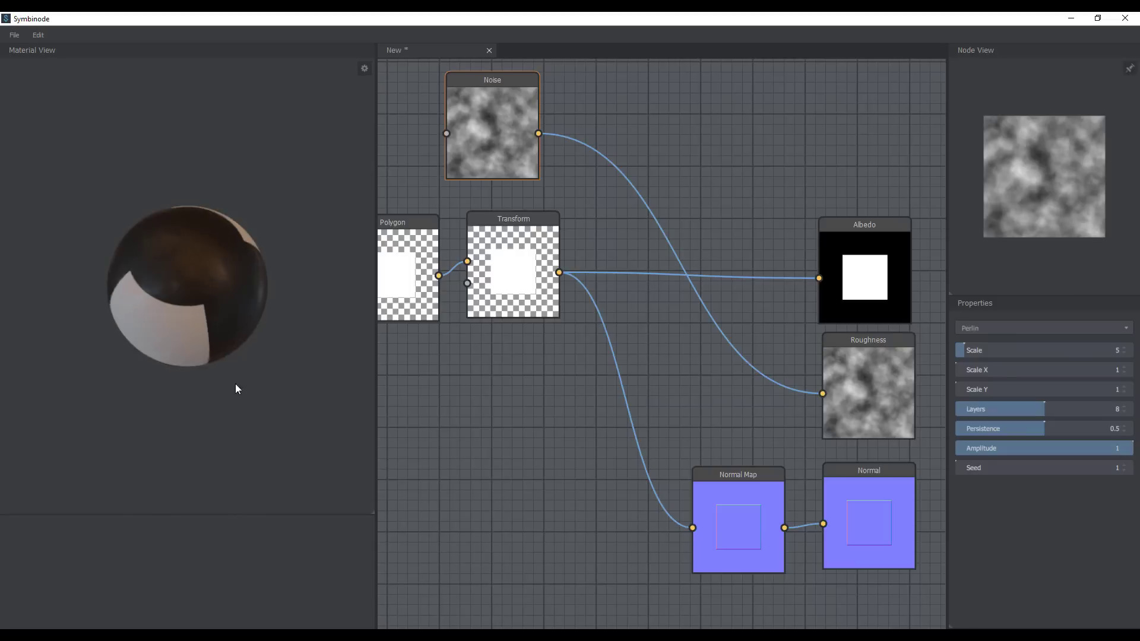
scroll(228, 259, "up", 5)
scroll(225, 254, "down", 5)
left_click_drag(259, 315, 279, 255)
scroll(247, 279, "up", 7)
scroll(270, 339, "down", 7)
- Select the Polygon and Transform nodes together and shift them slightly toward the output nodes
scroll(554, 378, "down", 5)
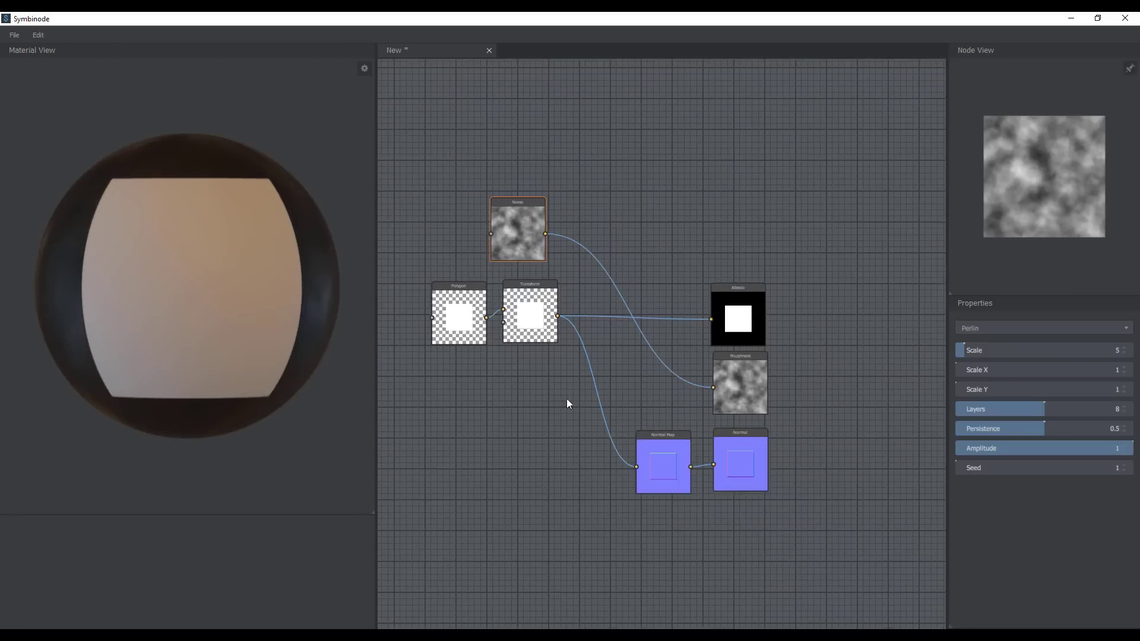
middle_click_drag(566, 397, 605, 419)
left_click_drag(444, 417, 568, 310)
left_click_drag(570, 356, 598, 360)
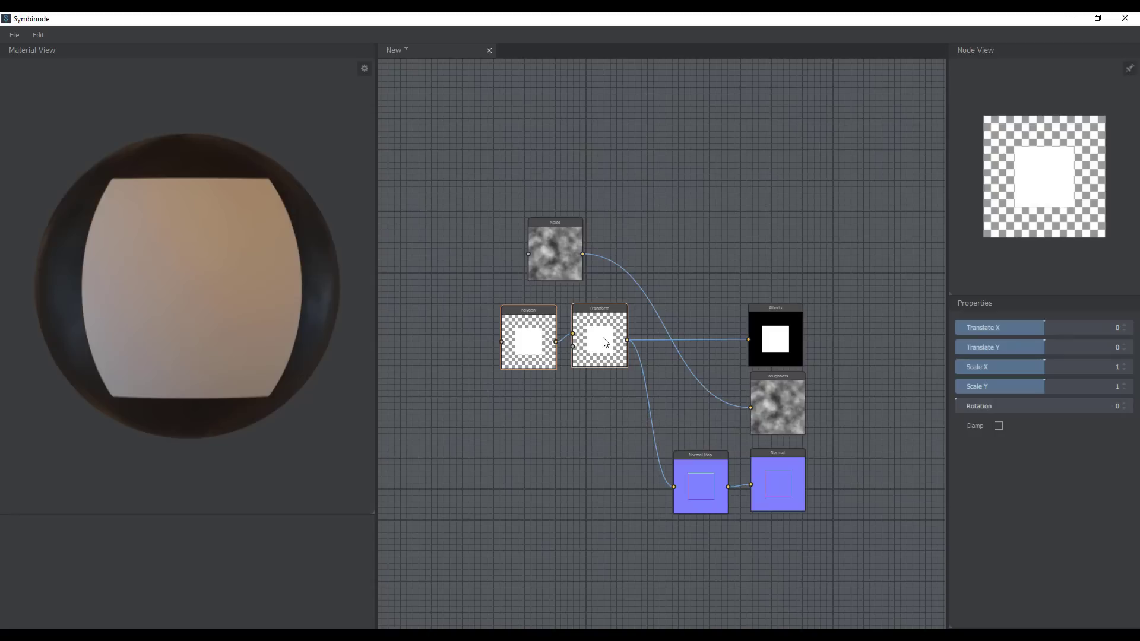
- Add a Tile function node and place it between the Transform and Albedo nodes, moving Polygon and Transform further left
scroll(599, 371, "up", 3)
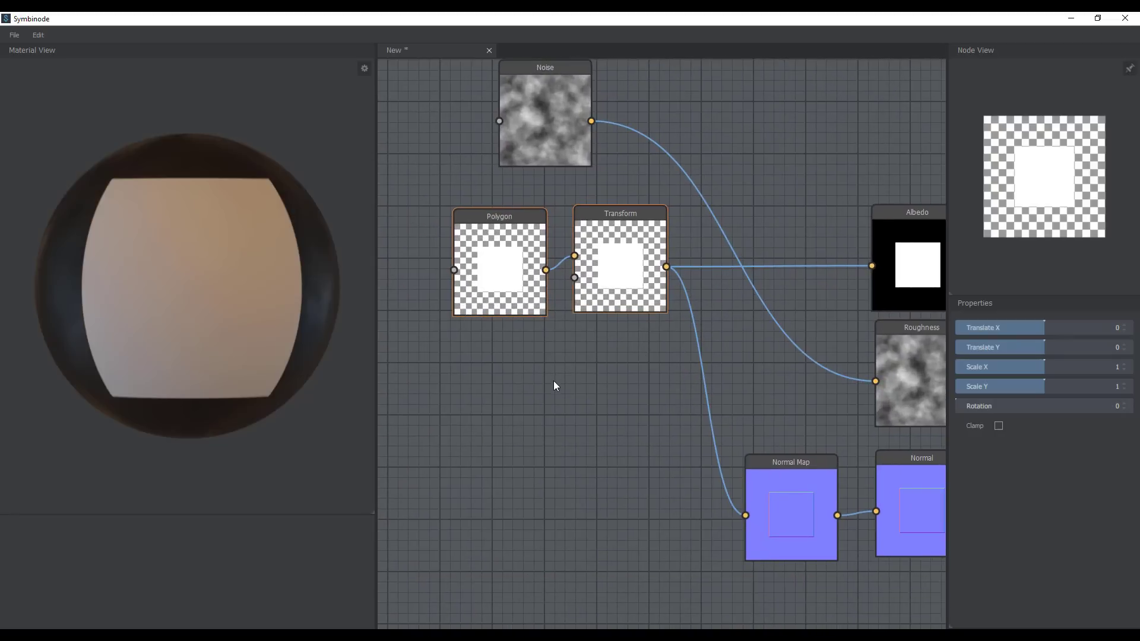
right_click(520, 364)
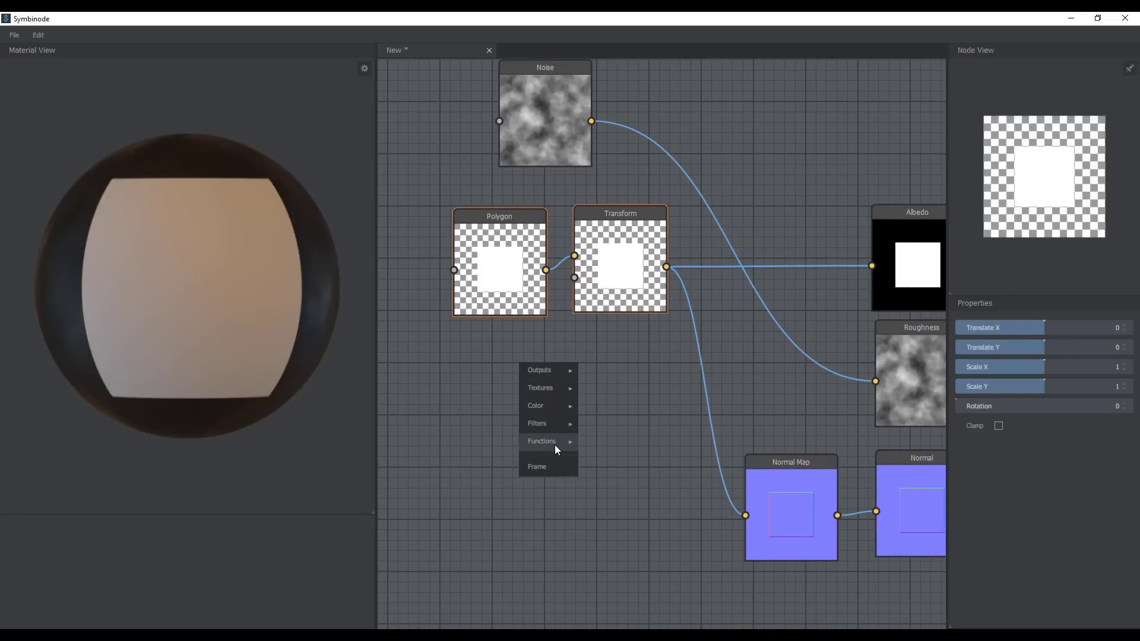
mouse_move(556, 443)
left_click(600, 460)
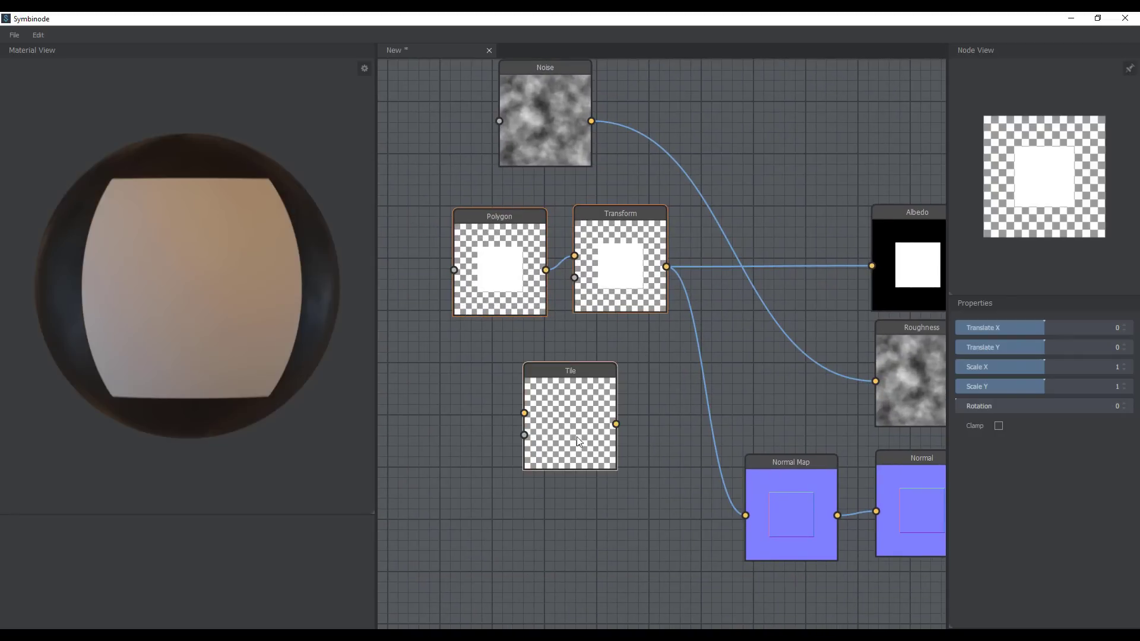
middle_click_drag(588, 359, 715, 375)
left_click_drag(549, 364, 743, 289)
left_click_drag(641, 305, 336, 304)
left_click(522, 348)
left_click_drag(699, 431, 753, 291)
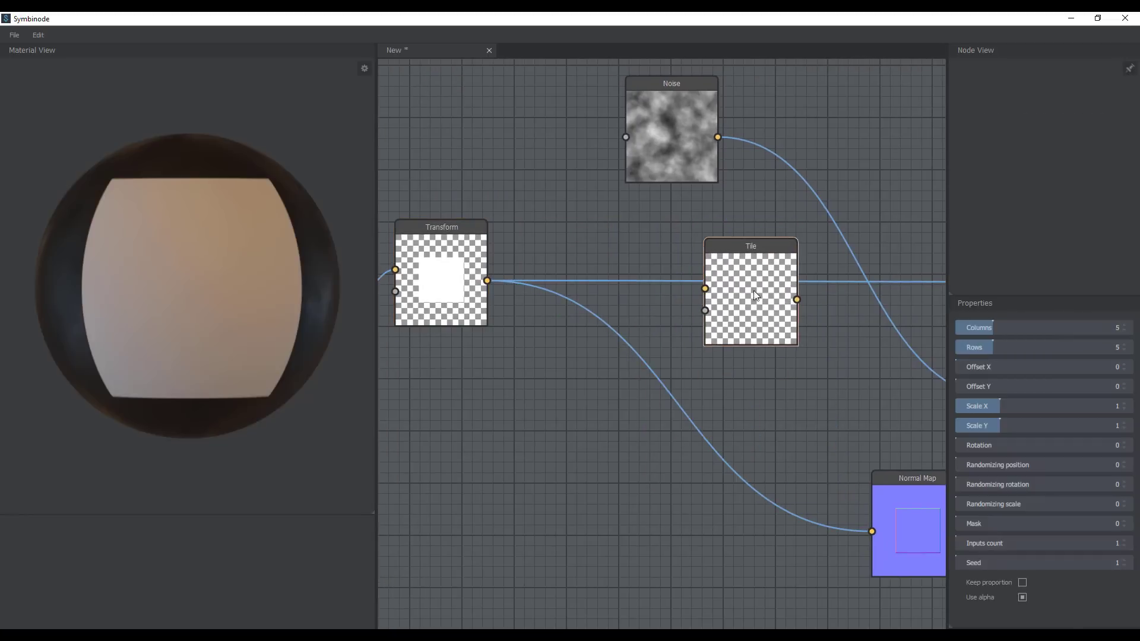
- Connect the Transform output to the Tile node's input and the Tile output to Albedo
left_click_drag(487, 281, 704, 288)
middle_click_drag(847, 397, 666, 415)
left_click_drag(615, 317, 816, 299)
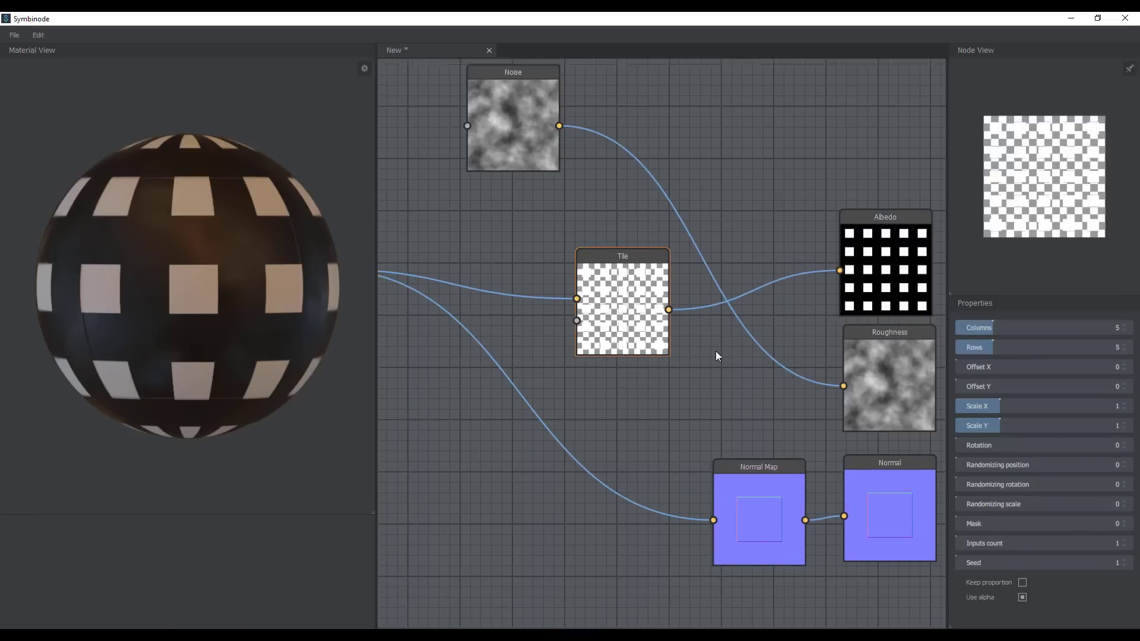
left_click_drag(78, 392, 165, 407)
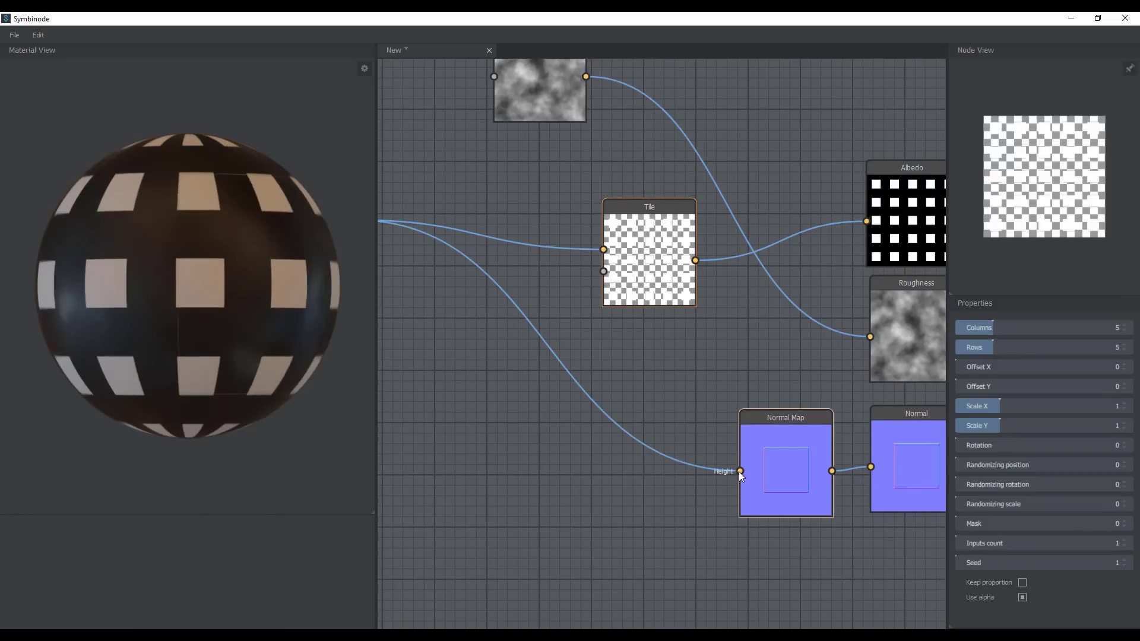
- Disconnect the Transform node from the Normal Map input and inspect the tiled squares on the sphere
left_click_drag(739, 470, 631, 426)
scroll(631, 425, "down", 3)
left_click_drag(155, 392, 187, 339)
scroll(183, 327, "up", 5)
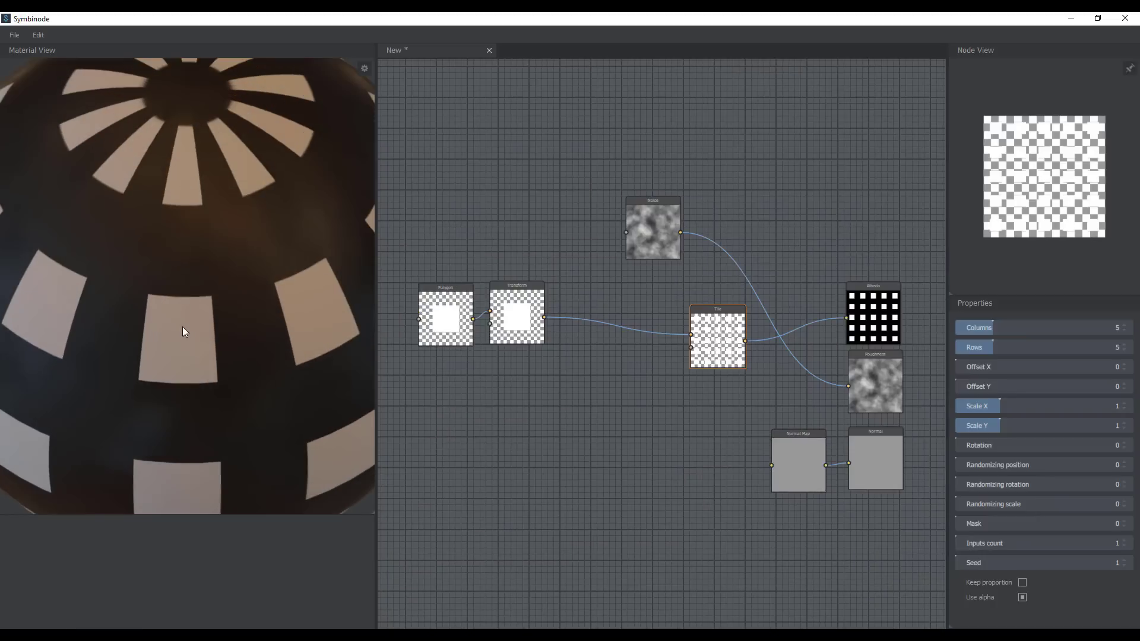
- Move the Tile node closer to the Transform node, set its Columns to 10 and check the whole sphere
mouse_move(198, 286)
left_mouse_down()
mouse_move(165, 280)
mouse_move(188, 288)
left_mouse_up()
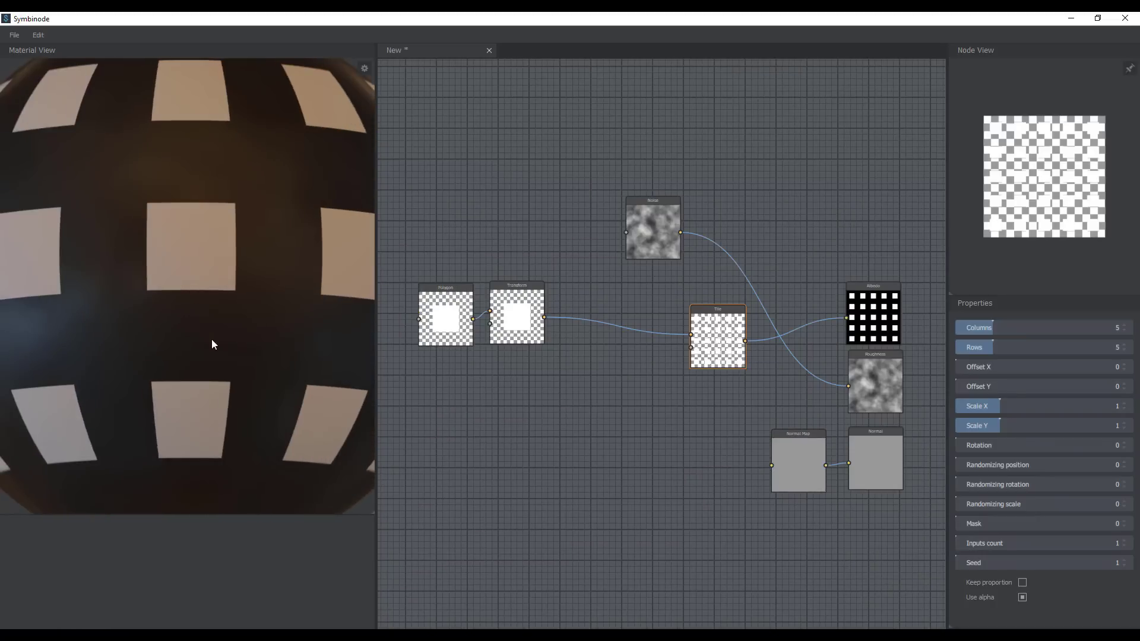
scroll(643, 365, "up", 1)
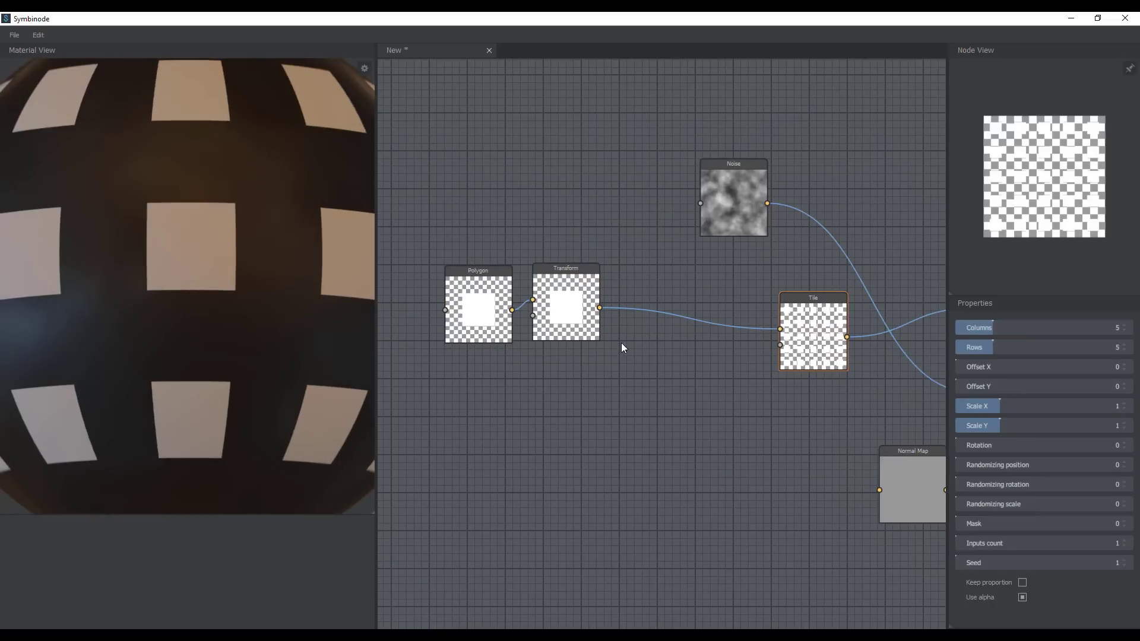
left_click_drag(800, 340, 694, 326)
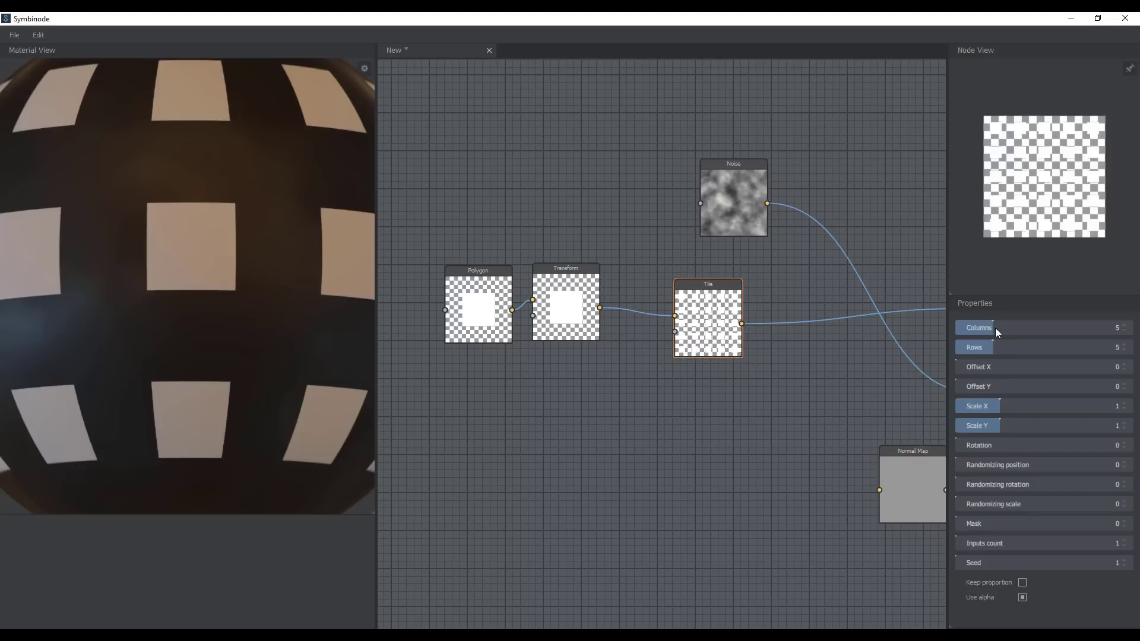
left_click_drag(989, 329, 1040, 347)
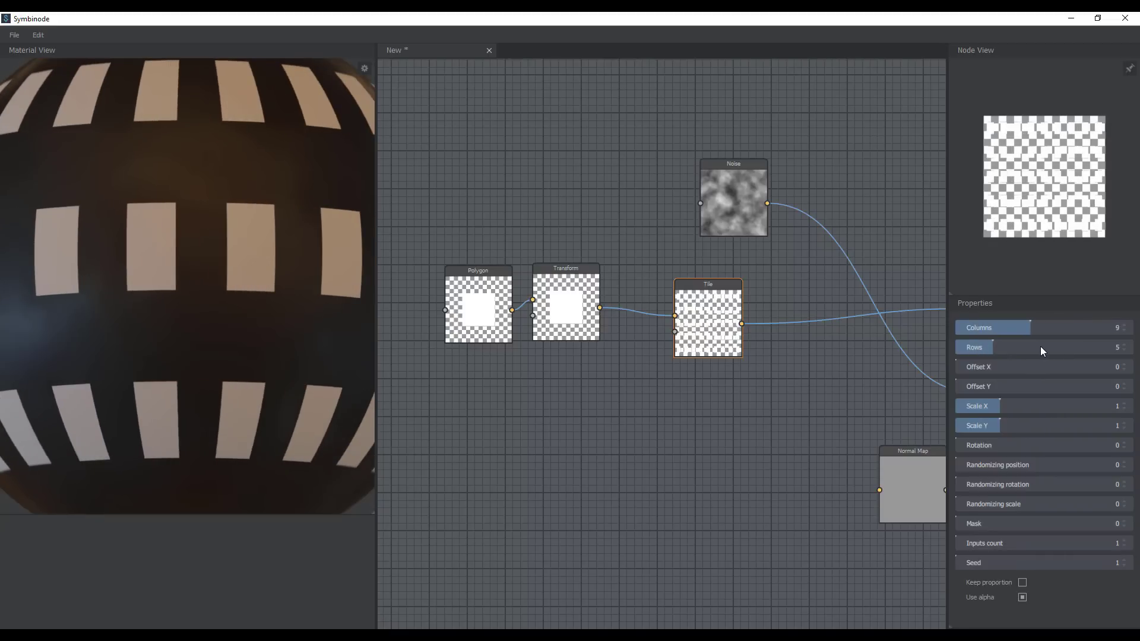
scroll(326, 353, "down", 3)
left_click_drag(243, 279, 200, 293)
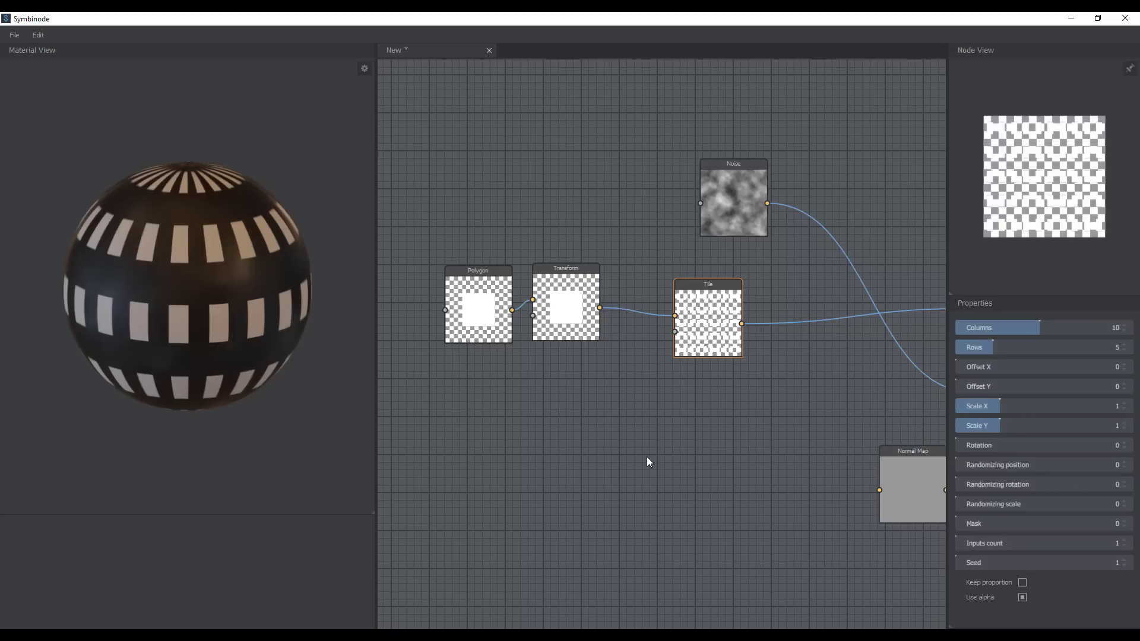
- Try rotating the tiled shapes with the Tile node's Rotation value, then return it to 0
scroll(575, 338, "up", 2)
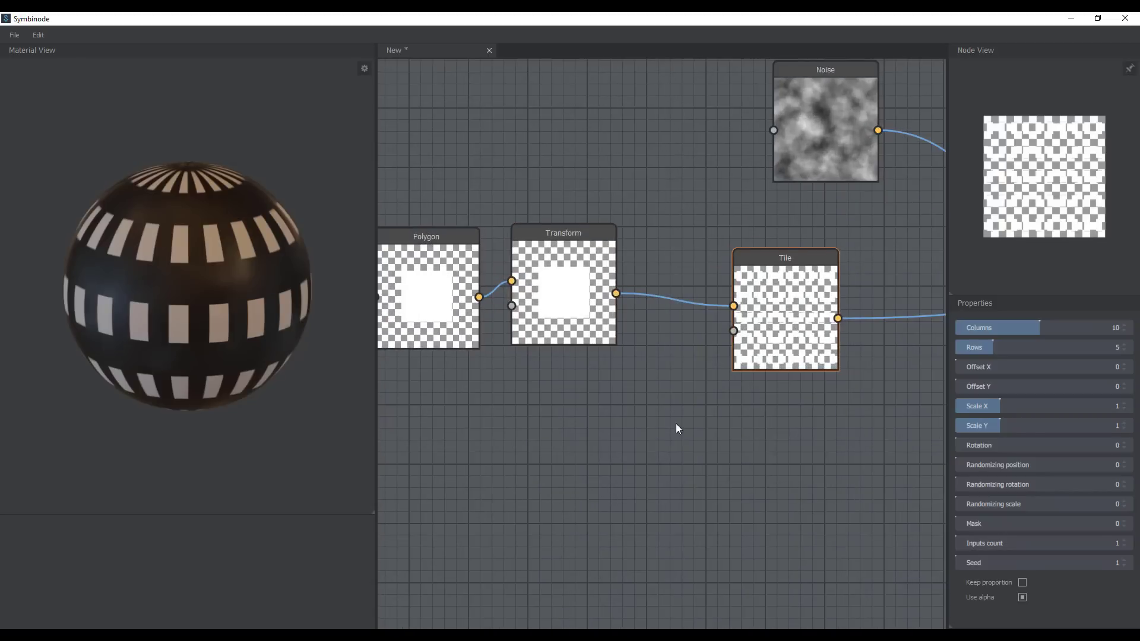
mouse_move(676, 422)
middle_mouse_down()
mouse_move(647, 365)
mouse_move(657, 400)
mouse_move(679, 402)
middle_mouse_up()
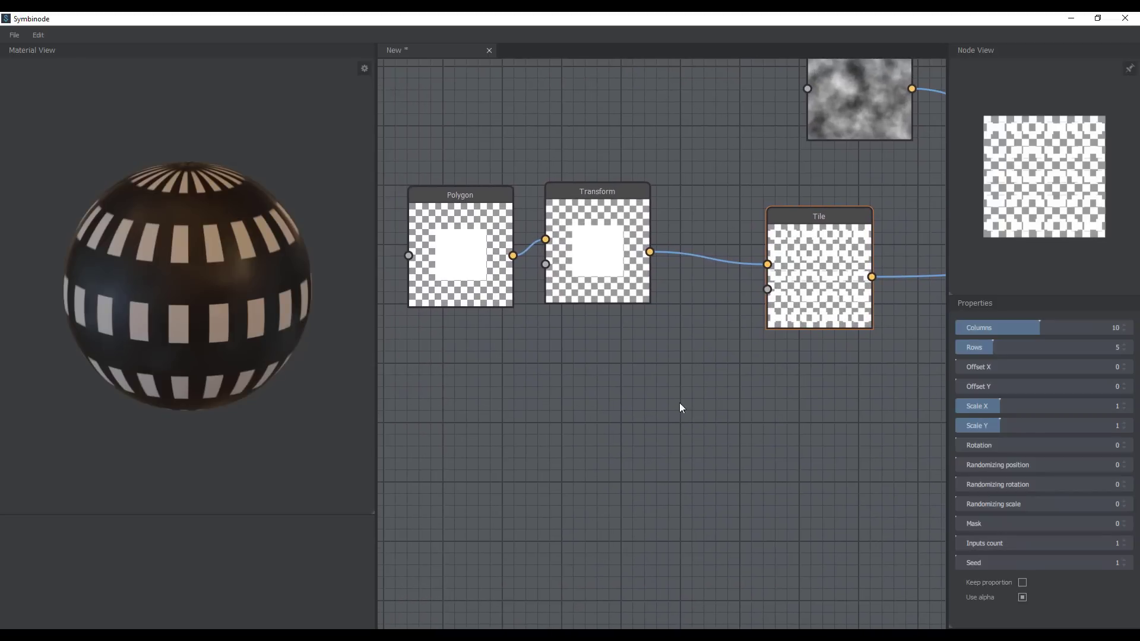
left_click(595, 269)
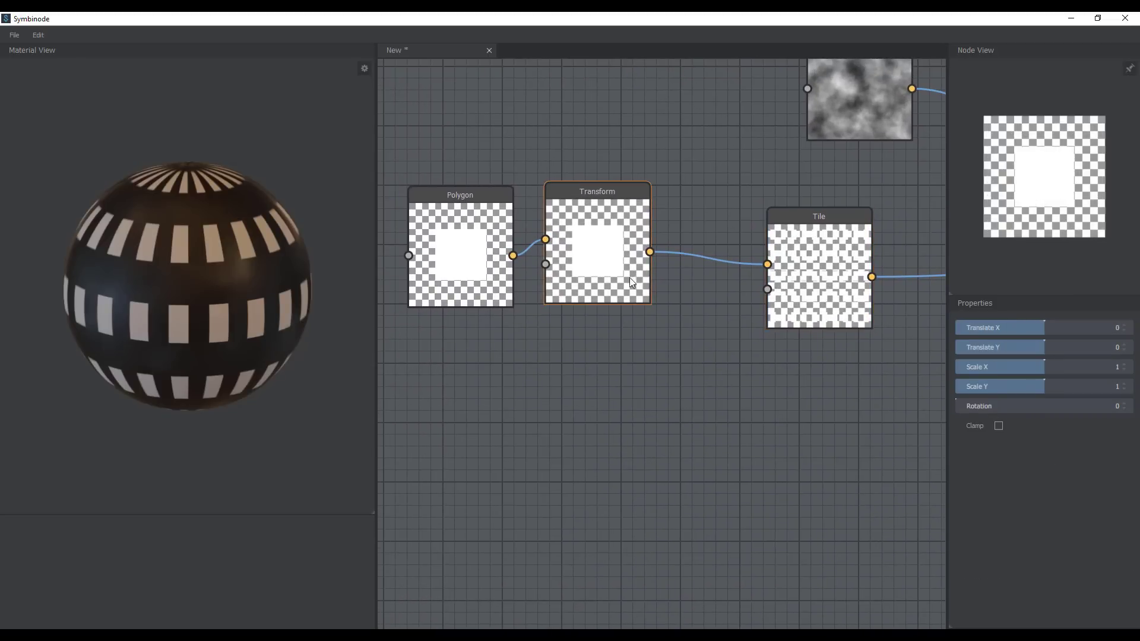
left_click(828, 287)
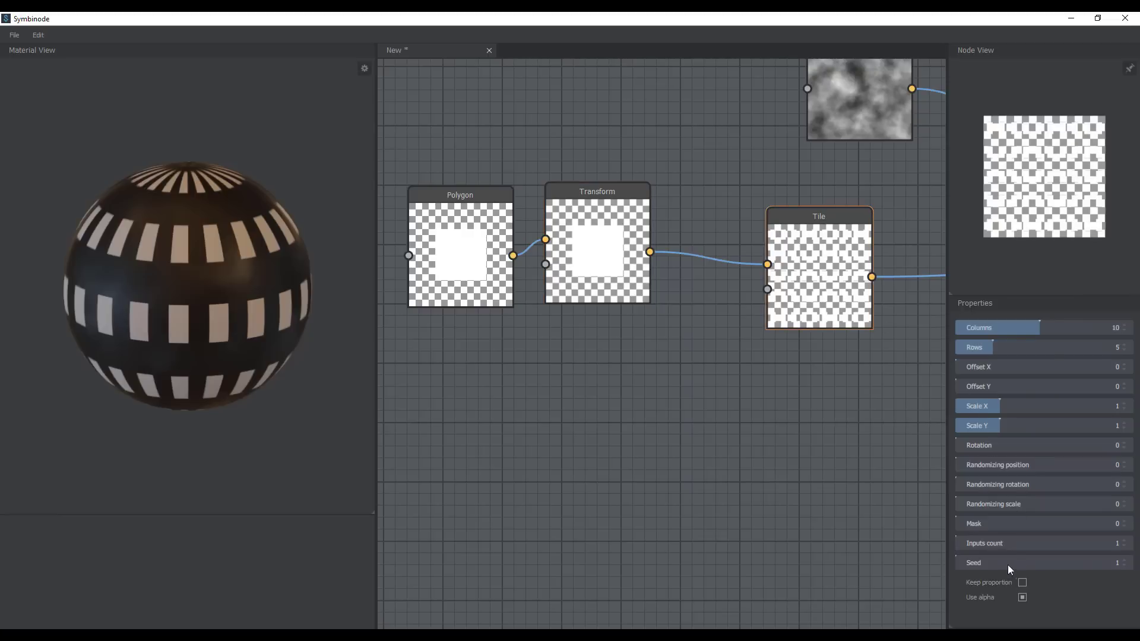
mouse_move(978, 449)
left_mouse_down()
mouse_move(1037, 446)
mouse_move(956, 449)
left_mouse_up()
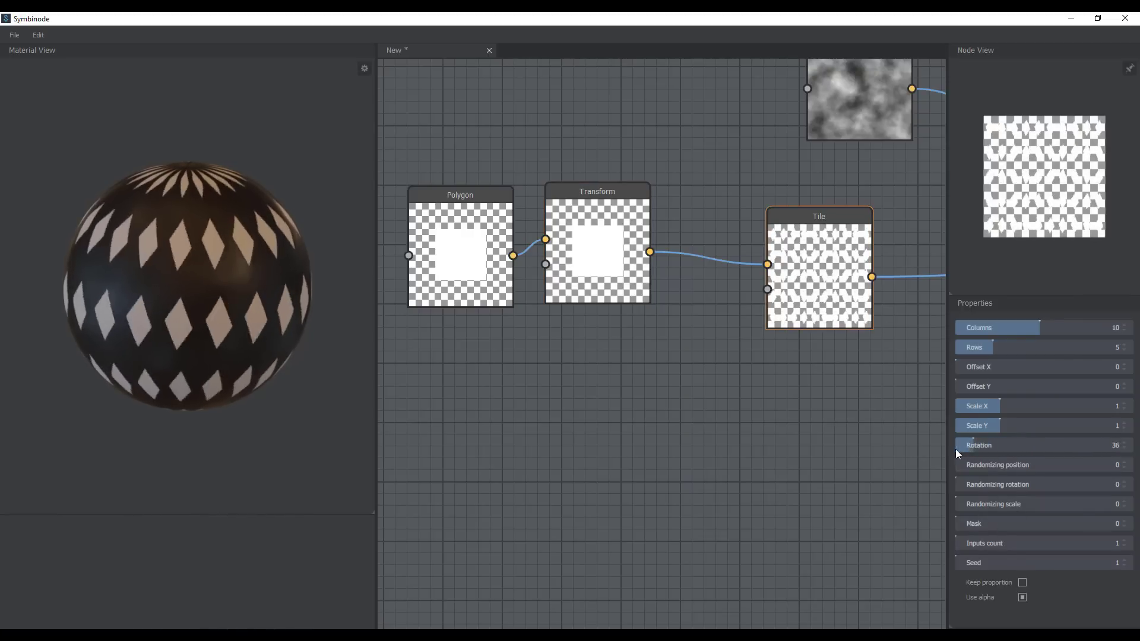
- Set the Rotation of the Polygon's Transform node to 135 to turn the square into a diamond
left_click(624, 233)
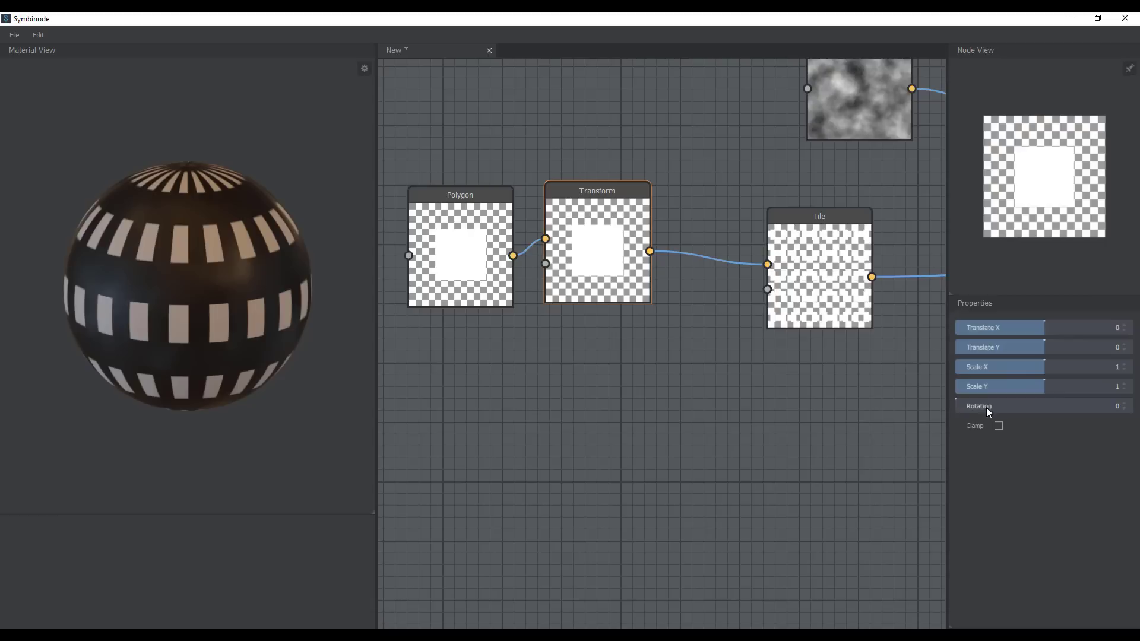
left_click_drag(983, 407, 1025, 406)
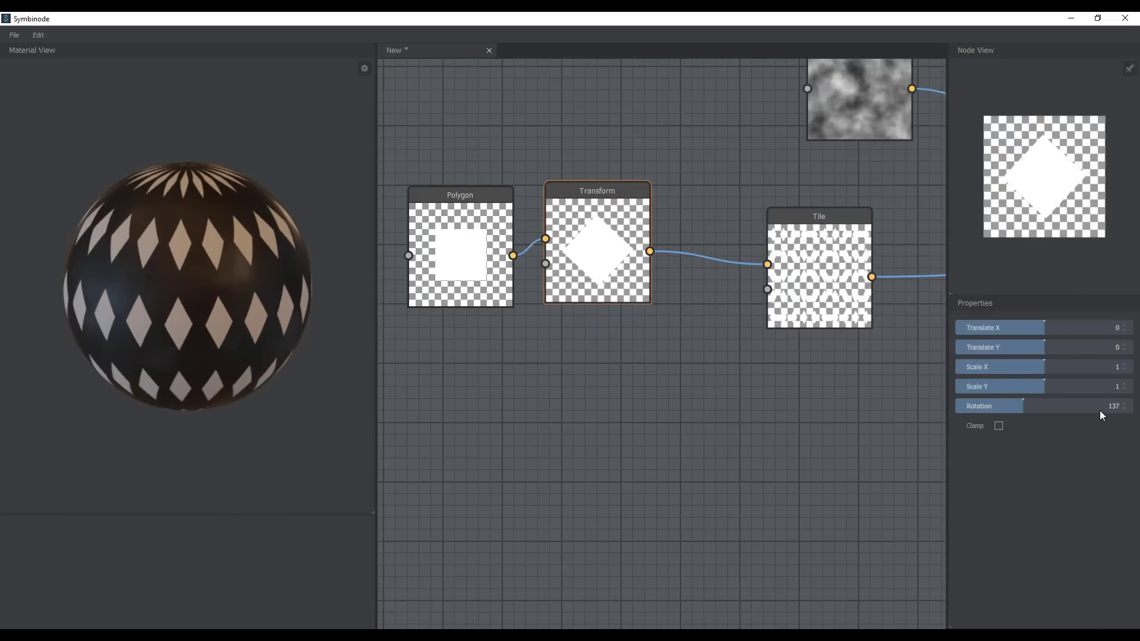
left_click_drag(1099, 411, 1023, 413)
- Move the Noise node back so it sits above the Transform node
scroll(687, 406, "down", 3)
scroll(686, 380, "up", 1)
middle_click_drag(739, 429, 649, 367)
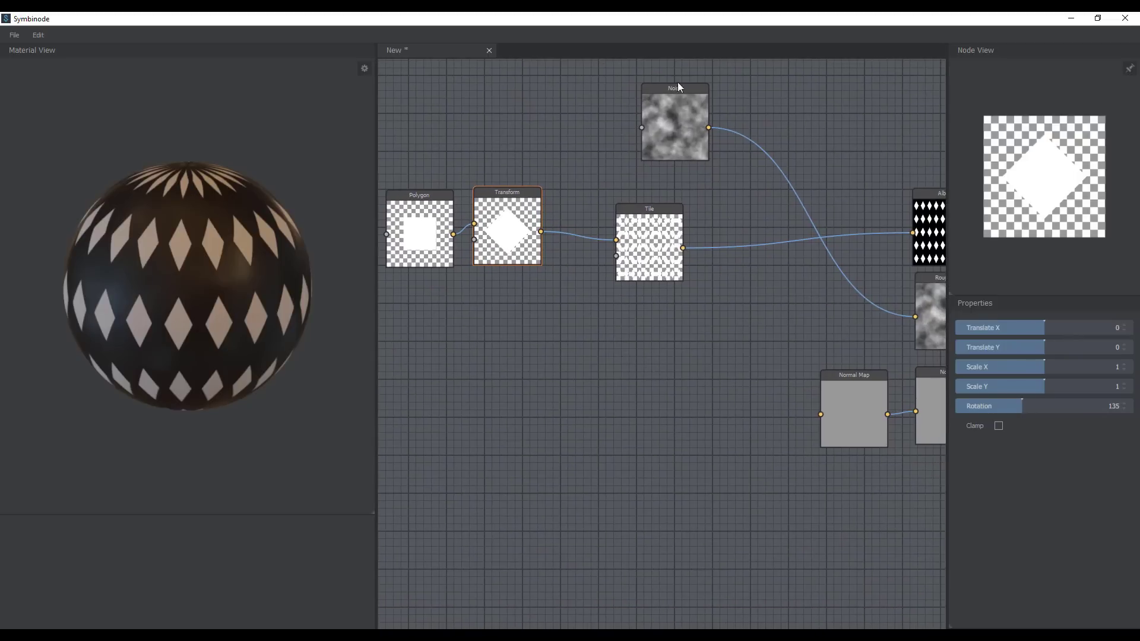
left_click_drag(679, 87, 561, 138)
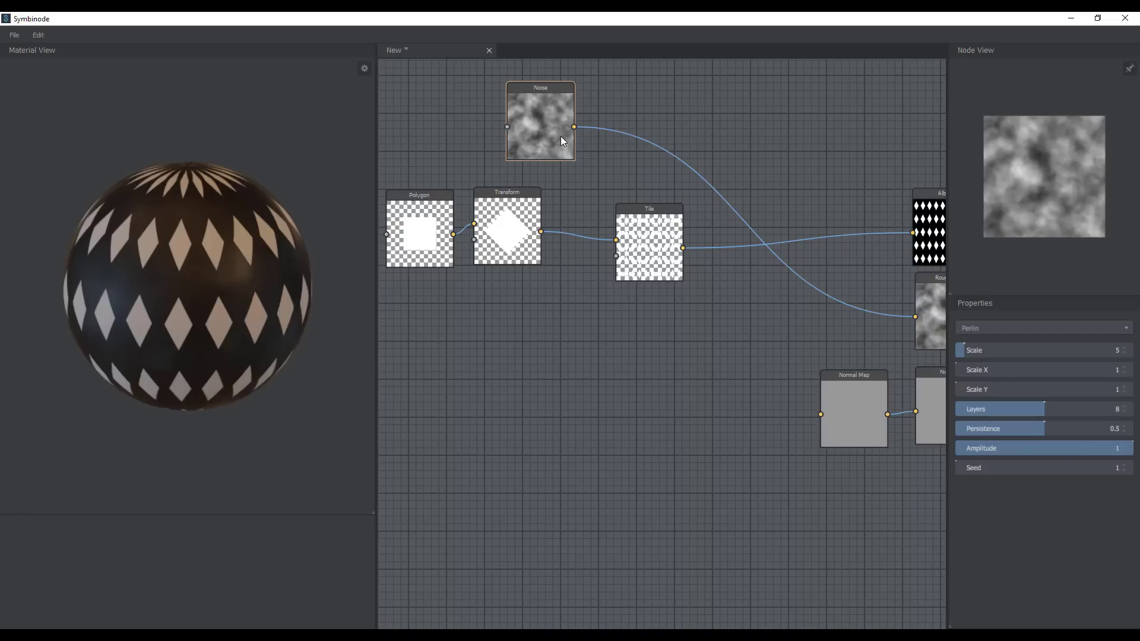
- Add a Circle texture node below the Polygon and Transform nodes
right_click(522, 341)
mouse_move(554, 383)
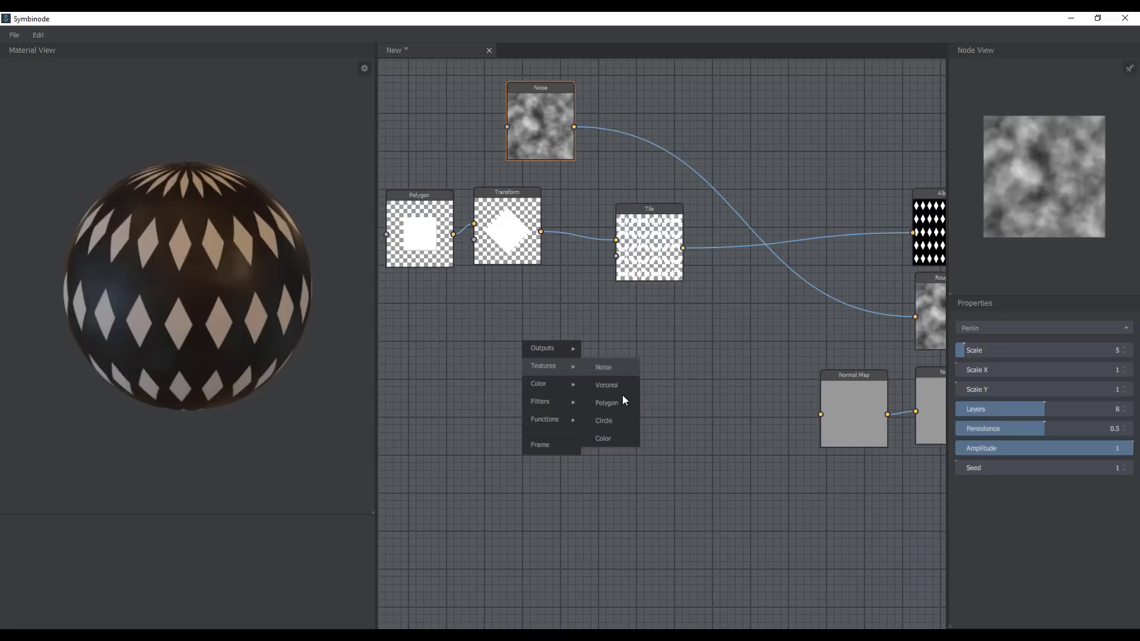
left_click(605, 423)
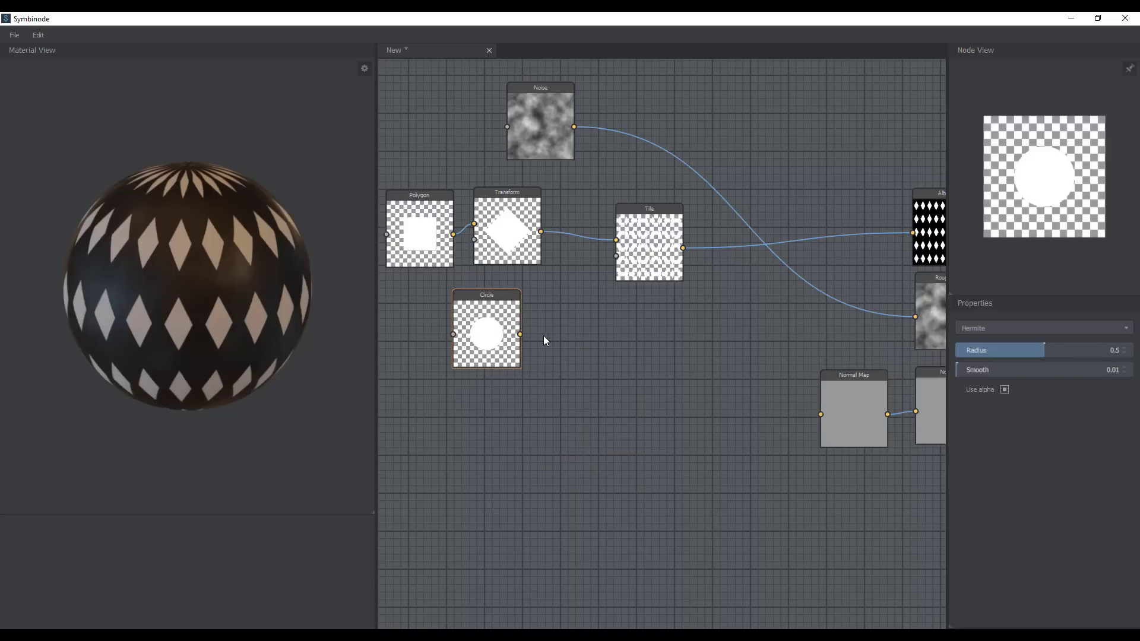
right_click(580, 324)
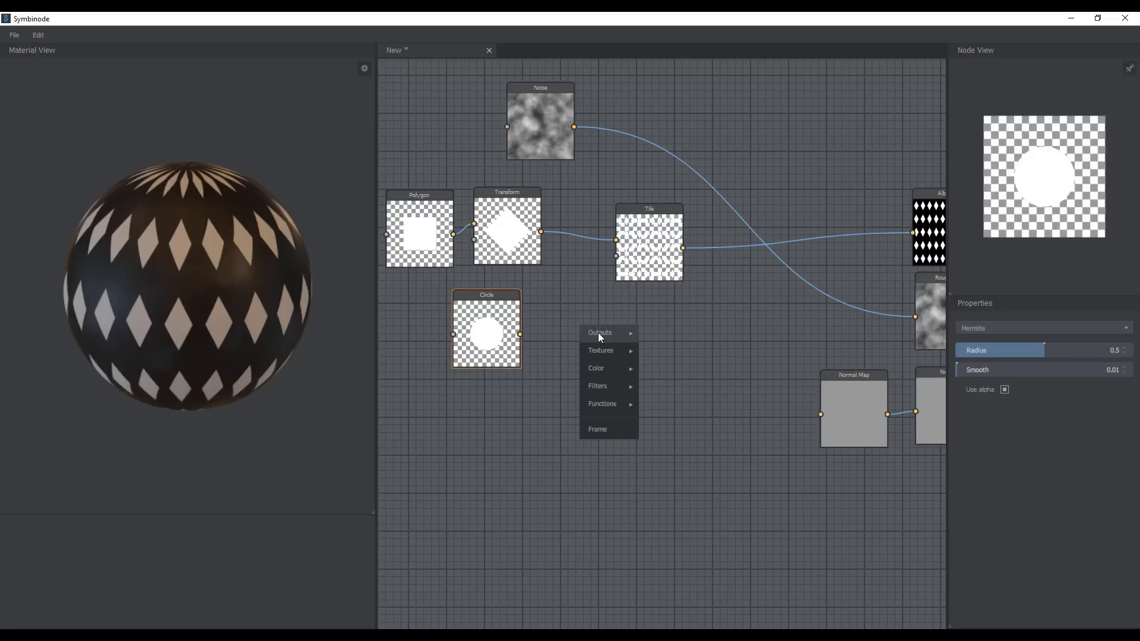
mouse_move(598, 335)
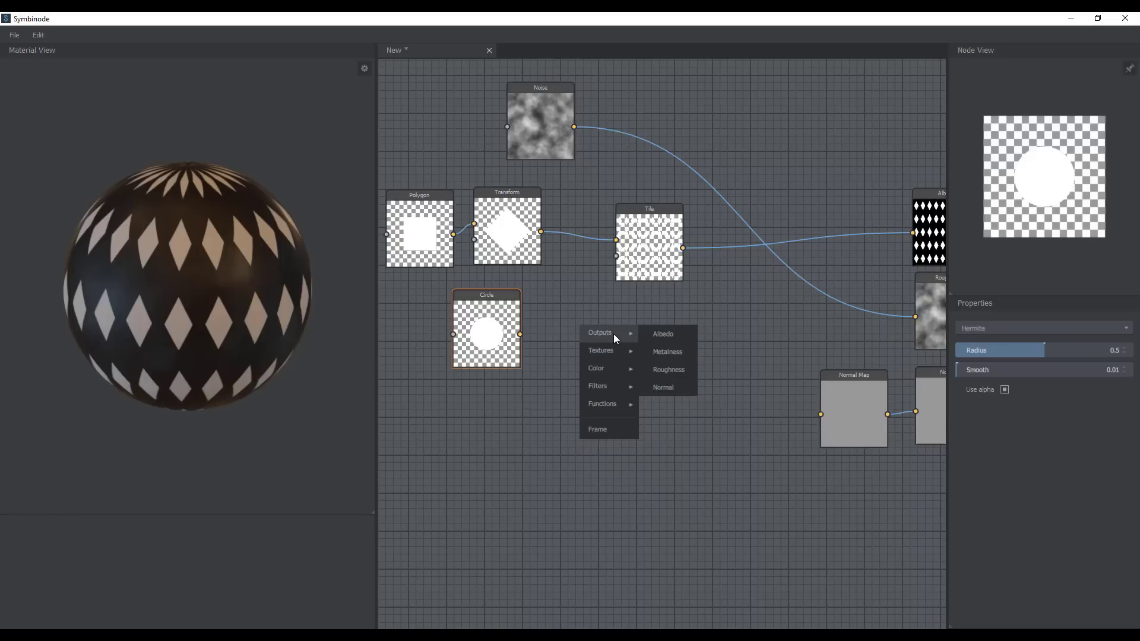
left_click(497, 429)
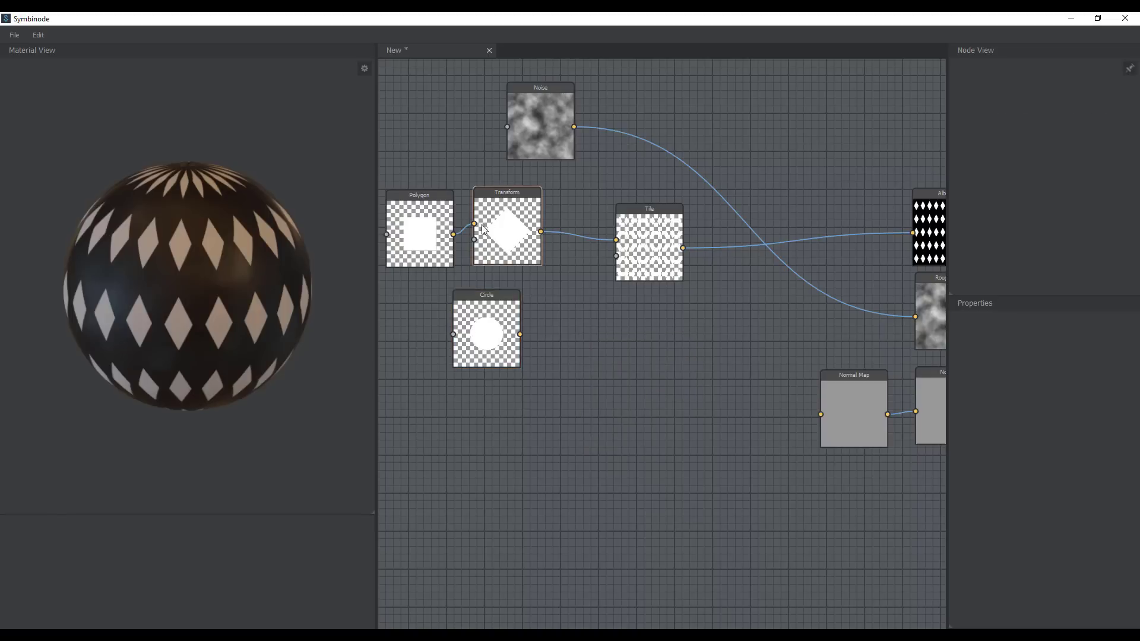
- Add a second Transform node beside the Circle node and connect the Circle output to its input
right_click(543, 338)
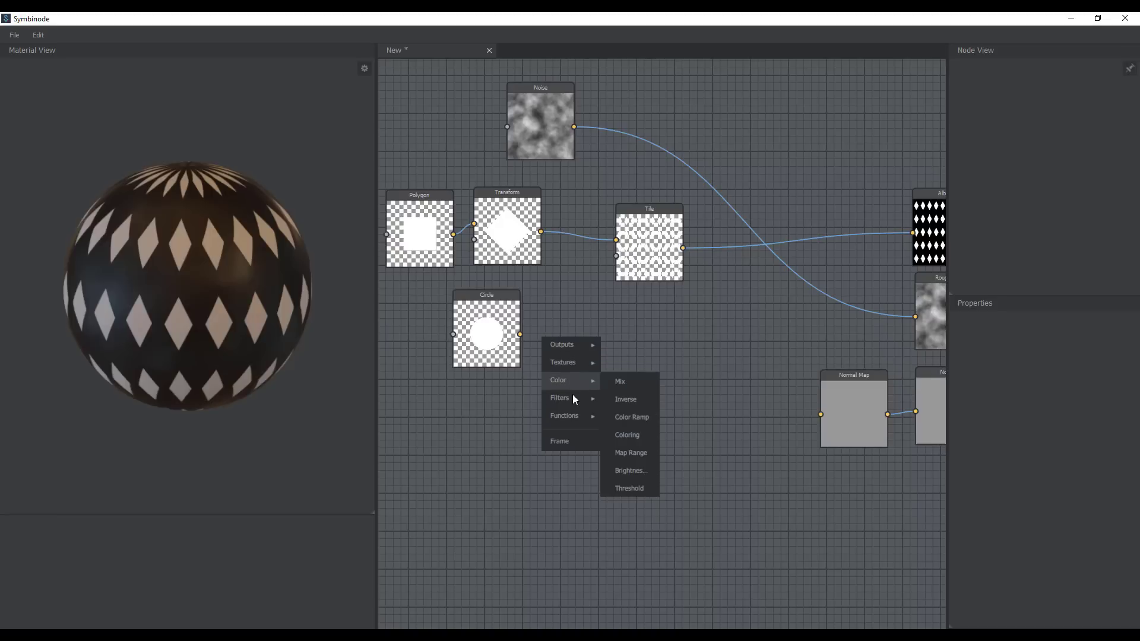
left_click(630, 423)
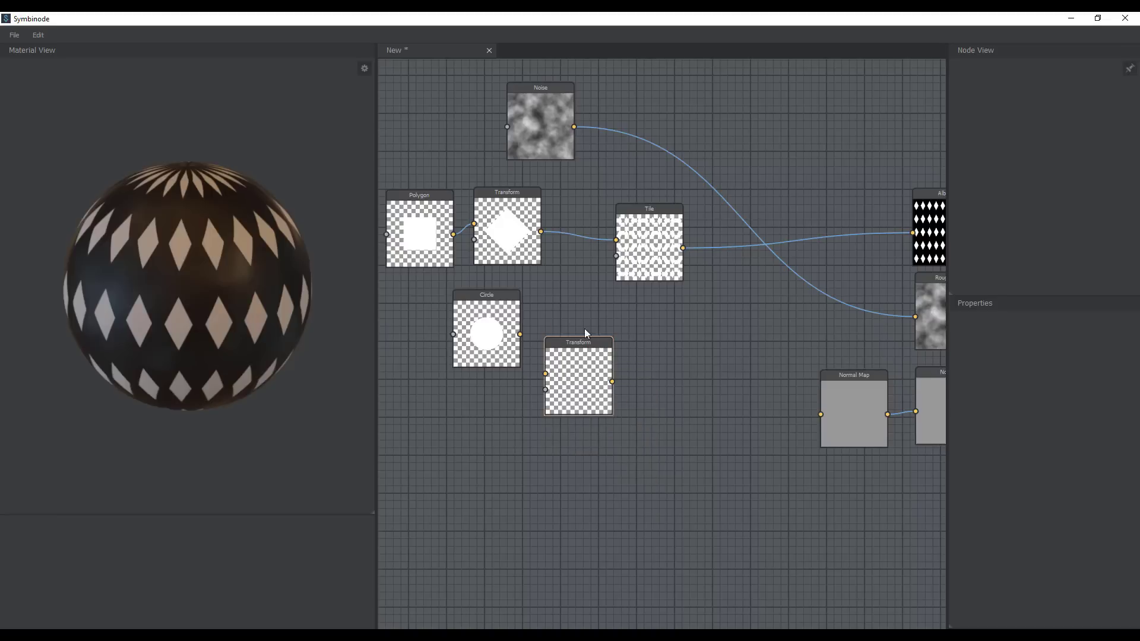
left_click_drag(584, 332, 605, 273)
left_click_drag(520, 334, 550, 343)
- Add a Mix color node between the shape nodes and the outputs, and move the Tile node closer to its Transform
right_click(668, 375)
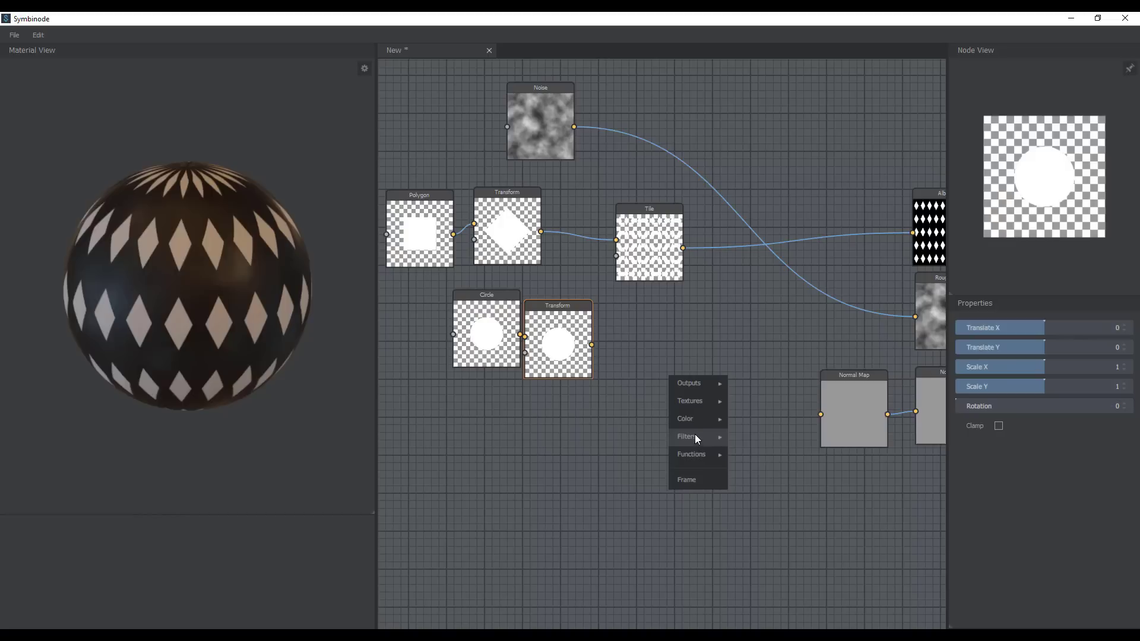
mouse_move(699, 419)
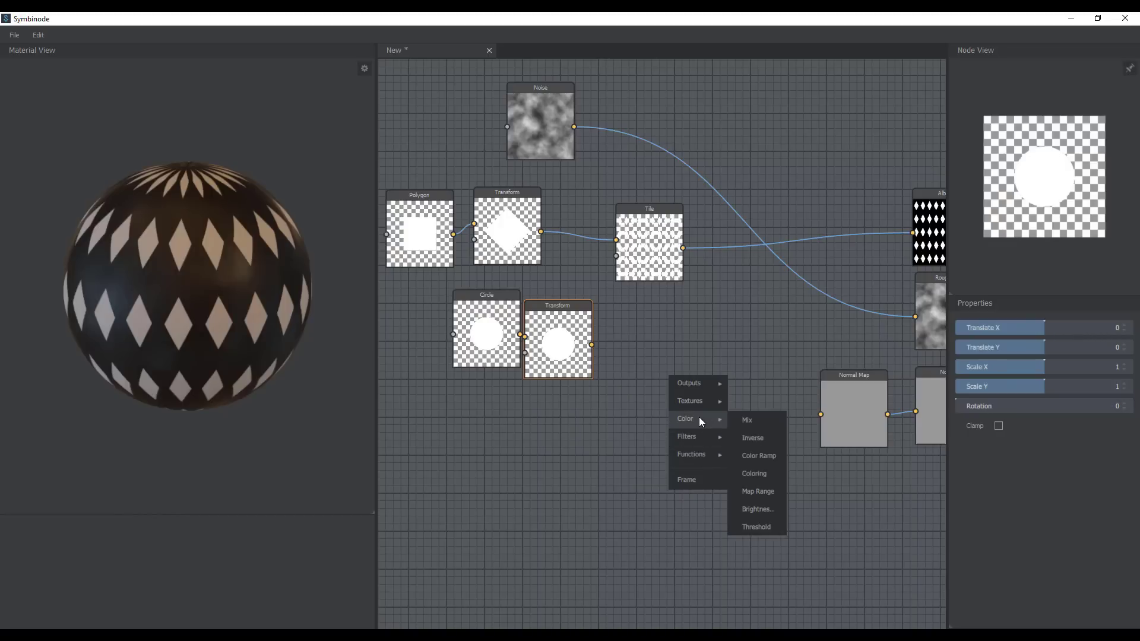
left_click(746, 419)
left_click_drag(706, 416, 719, 316)
left_click_drag(653, 250, 598, 238)
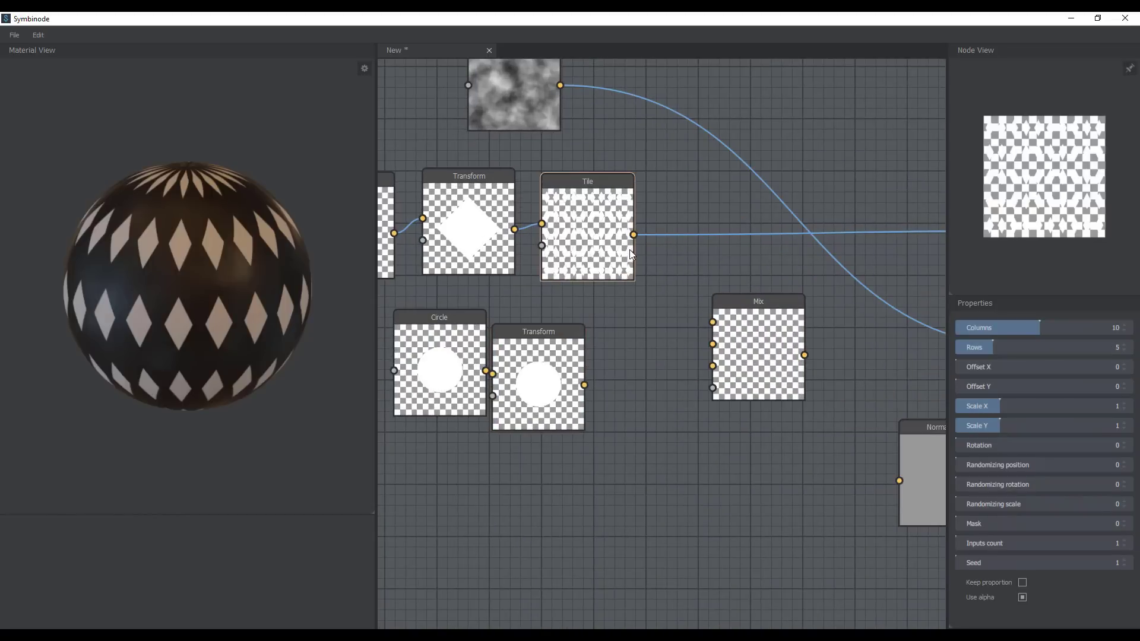
- Connect the Tile output to the Mix node's first color input and the Circle's Transform output to its second
left_click_drag(633, 237, 712, 321)
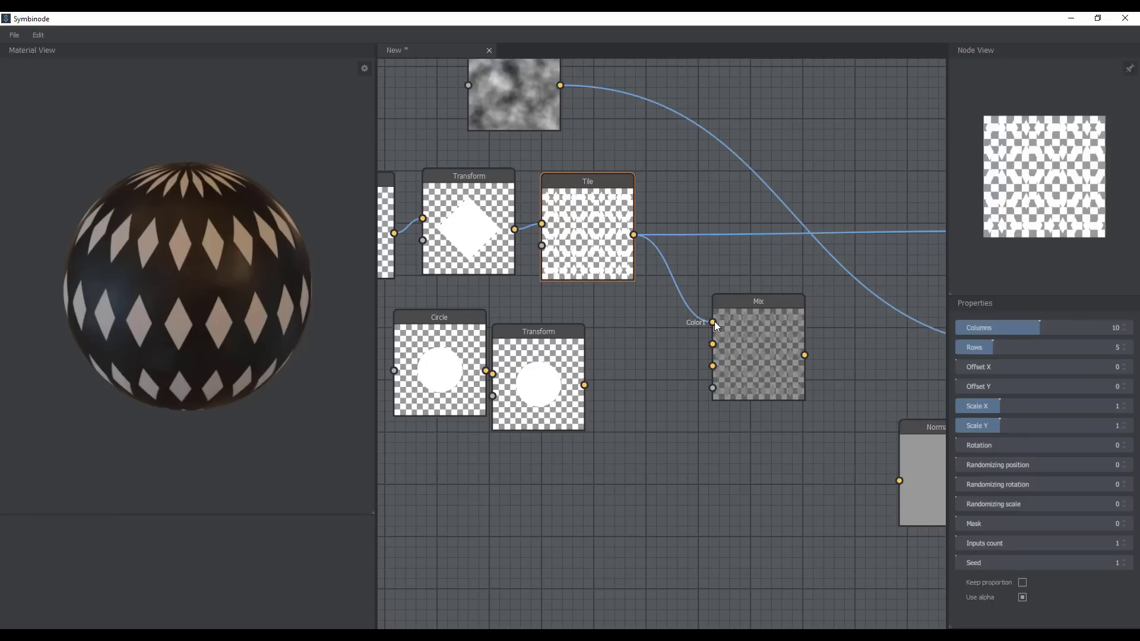
left_click_drag(585, 385, 712, 344)
left_click(546, 388)
left_click(750, 359)
- Connect the Mix node's output to the Albedo node in place of the Tile output
scroll(750, 359, "down", 2)
middle_click_drag(739, 414, 543, 460)
left_click_drag(594, 401, 754, 313)
middle_click_drag(592, 465, 726, 447)
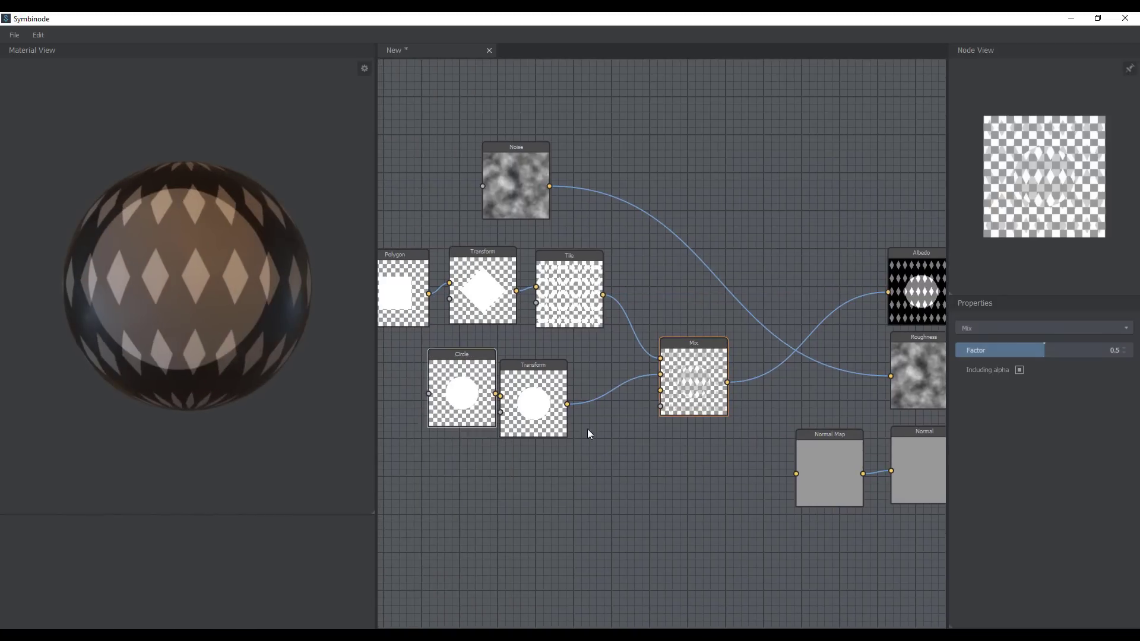
- Try the Polygon's Transform output as the Mix node's Factor input and inspect the sphere
scroll(707, 379, "up", 4)
scroll(707, 378, "down", 2)
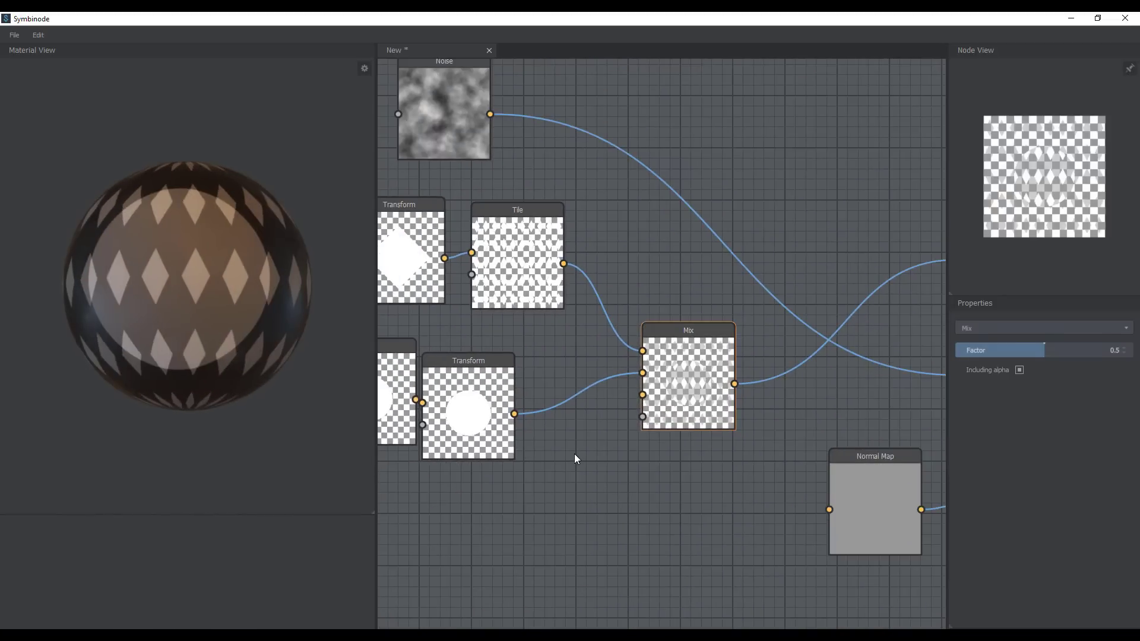
middle_click_drag(614, 461, 682, 441)
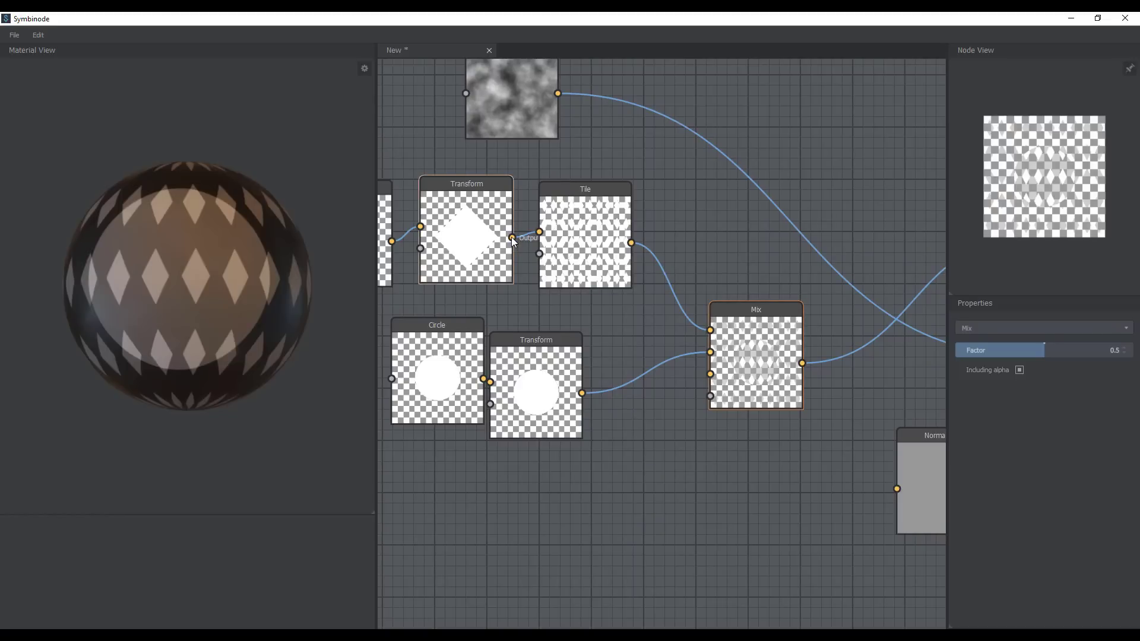
left_click_drag(512, 237, 709, 374)
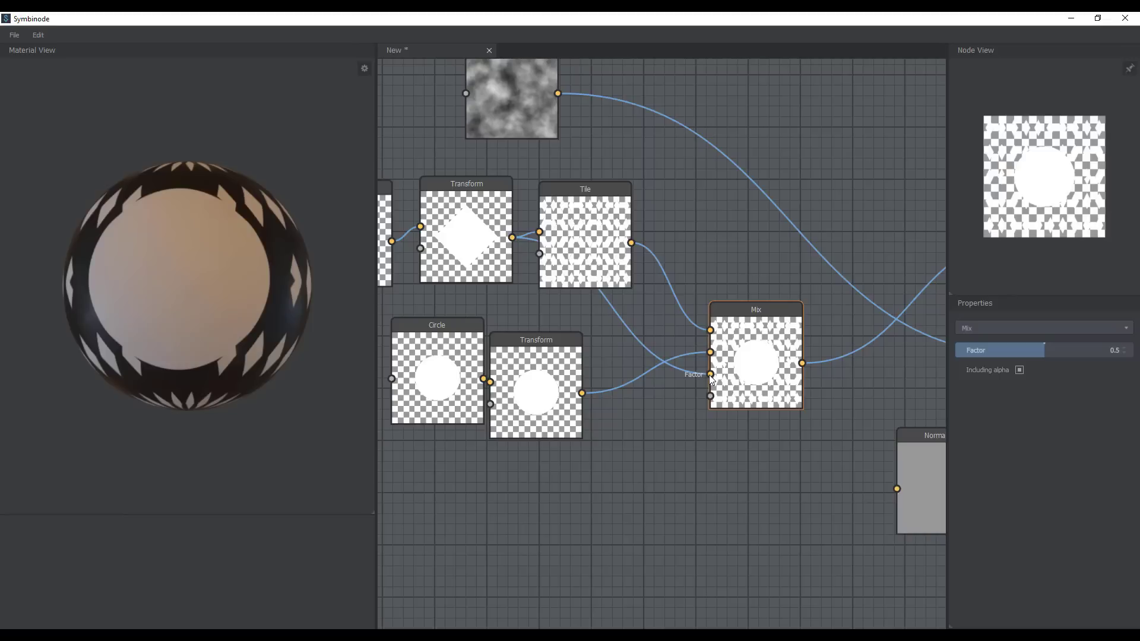
left_click_drag(148, 340, 234, 346)
- Connect the Circle's Transform output to the Mix node's Factor input and inspect the masked circle on the sphere
left_click_drag(582, 393, 710, 374)
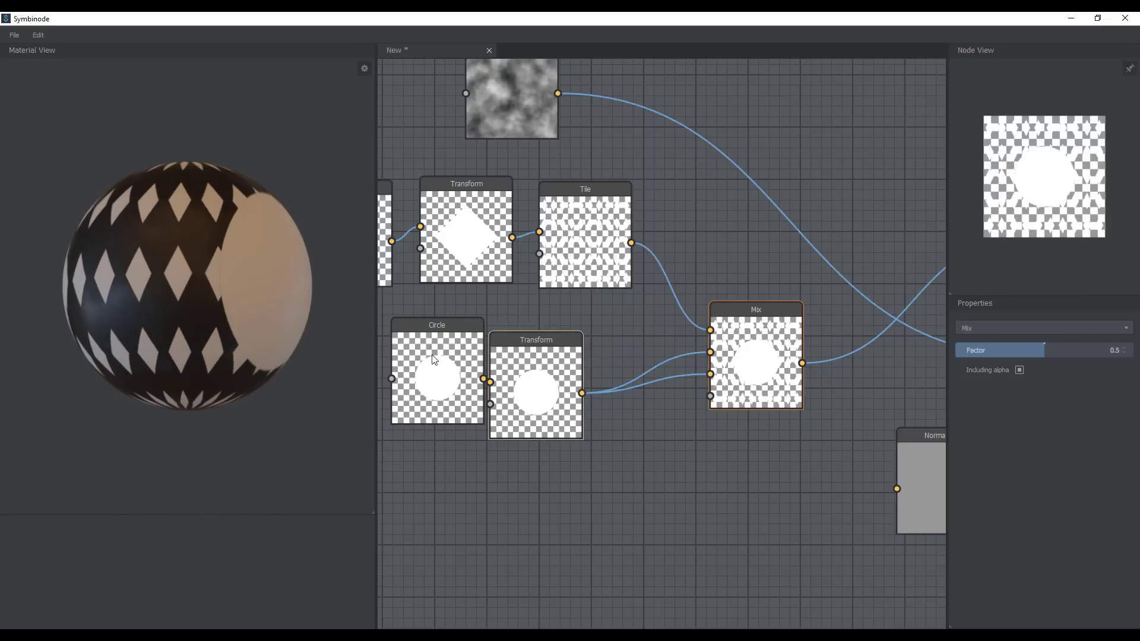
left_click_drag(229, 353, 208, 355)
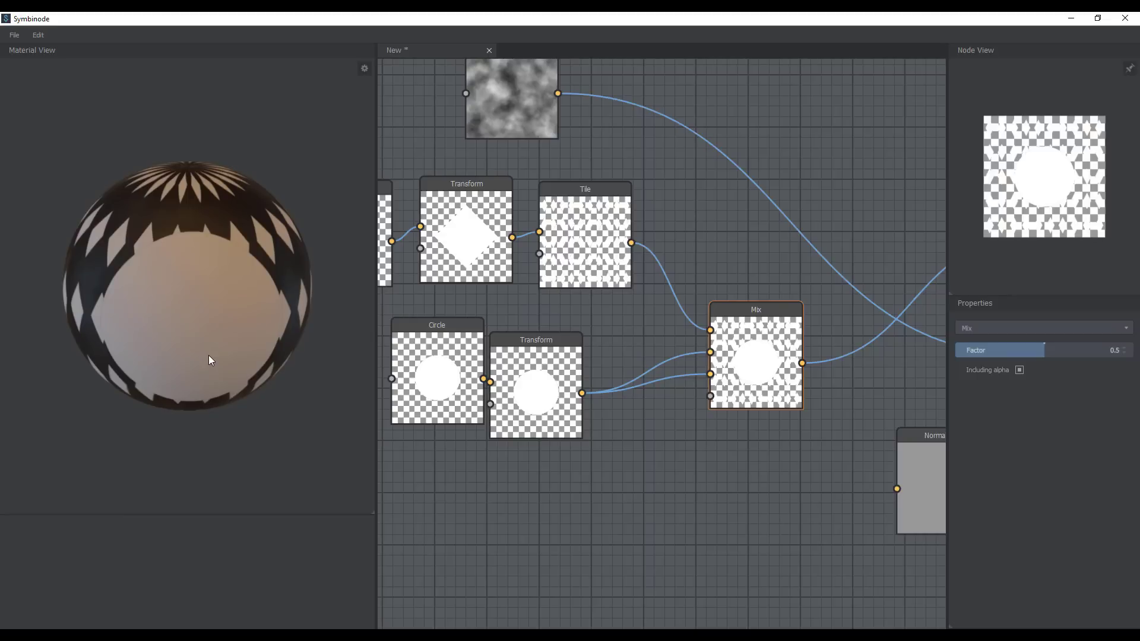
- Move the Circle node away from its Transform, set its Radius to 0.17 and inspect the sphere
middle_click_drag(446, 385, 521, 388)
left_click_drag(520, 387, 492, 395)
left_click_drag(1039, 350, 986, 350)
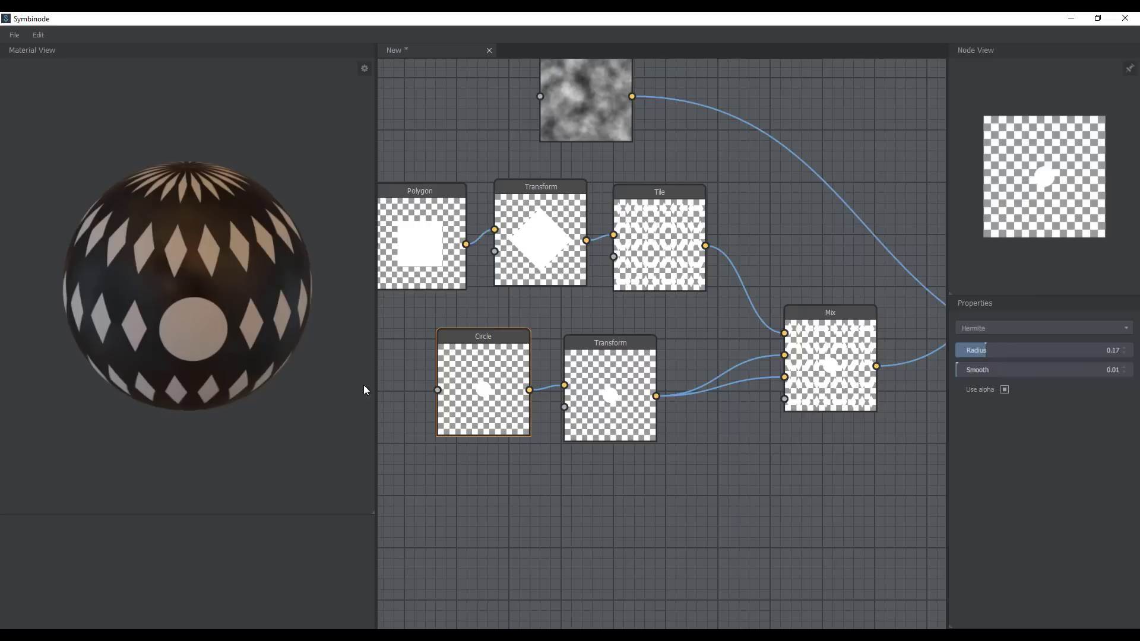
left_click_drag(160, 393, 283, 384)
scroll(261, 382, "down", 3)
left_click_drag(162, 377, 196, 356)
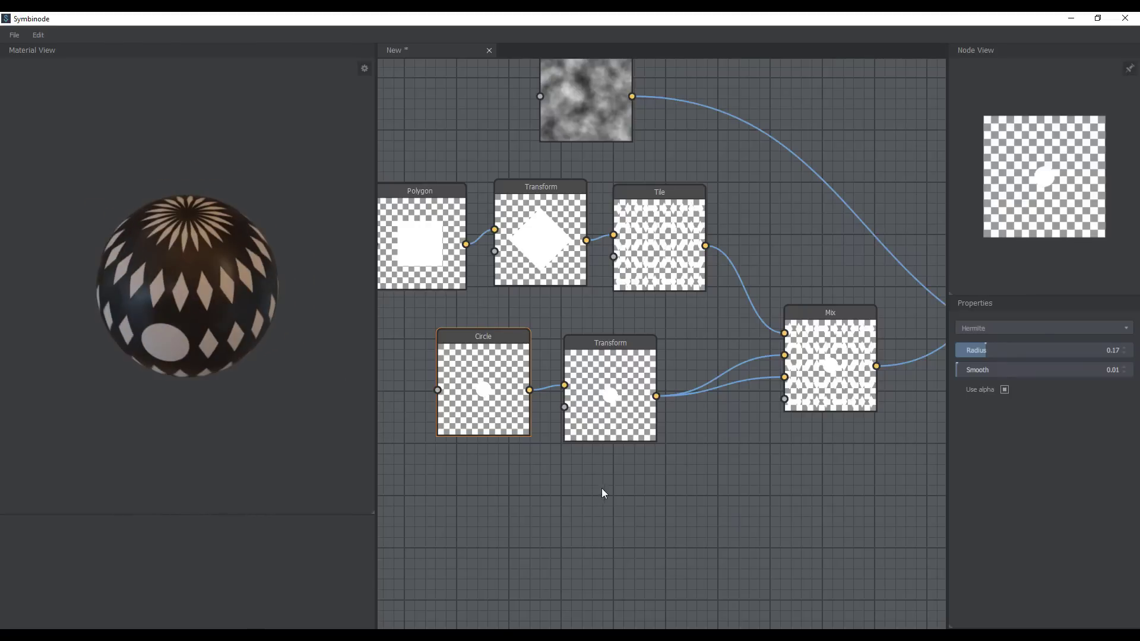
- Try adjusting Translate Y on the Circle's Transform node, return it to 0 and inspect the sphere
scroll(602, 493, "up", 2)
left_click(658, 424)
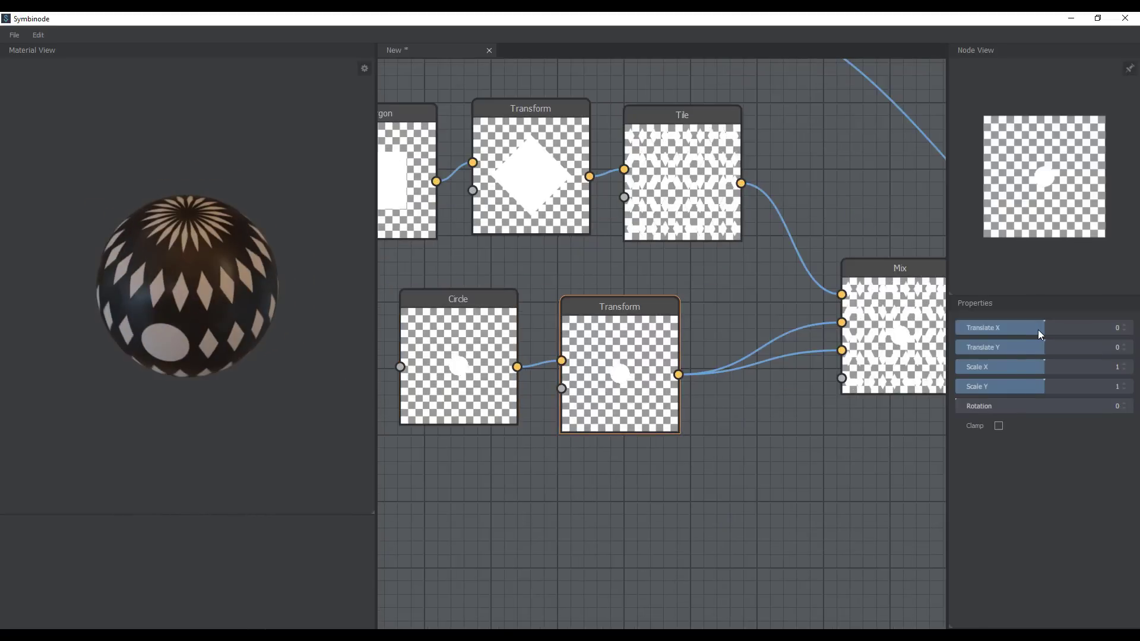
mouse_move(1038, 345)
left_mouse_down()
mouse_move(1094, 358)
mouse_move(1042, 341)
mouse_move(1045, 352)
left_mouse_up()
left_click(1123, 350)
left_click_drag(146, 348, 201, 297)
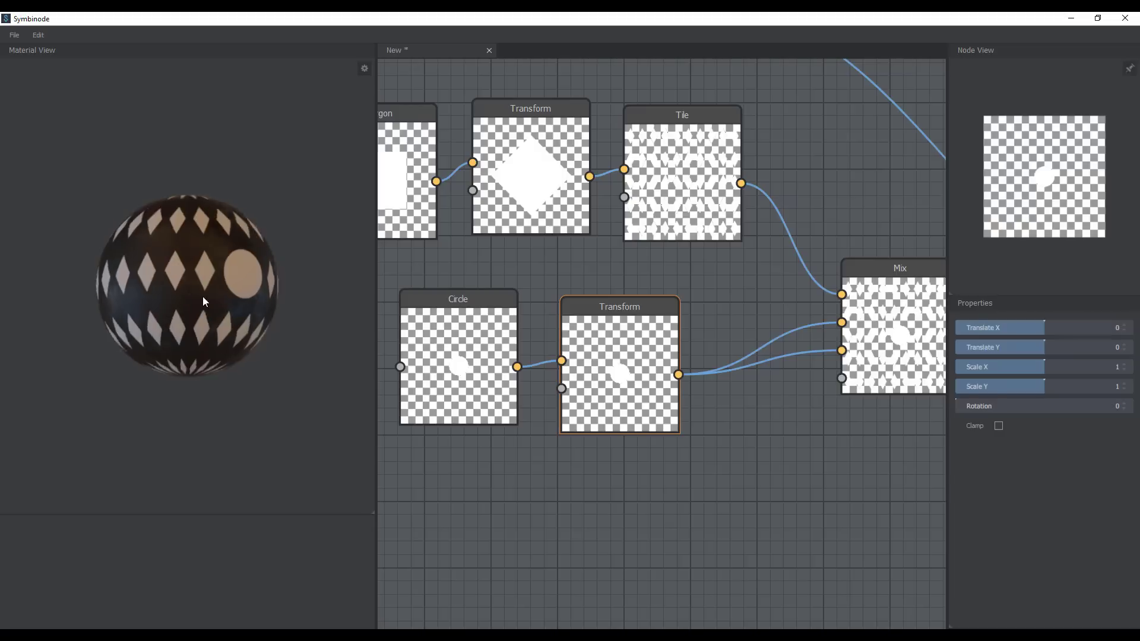
- Add a Color texture node above the node graph and set its color to bright red #f80101
scroll(234, 322, "up", 2)
middle_click_drag(645, 450, 586, 407)
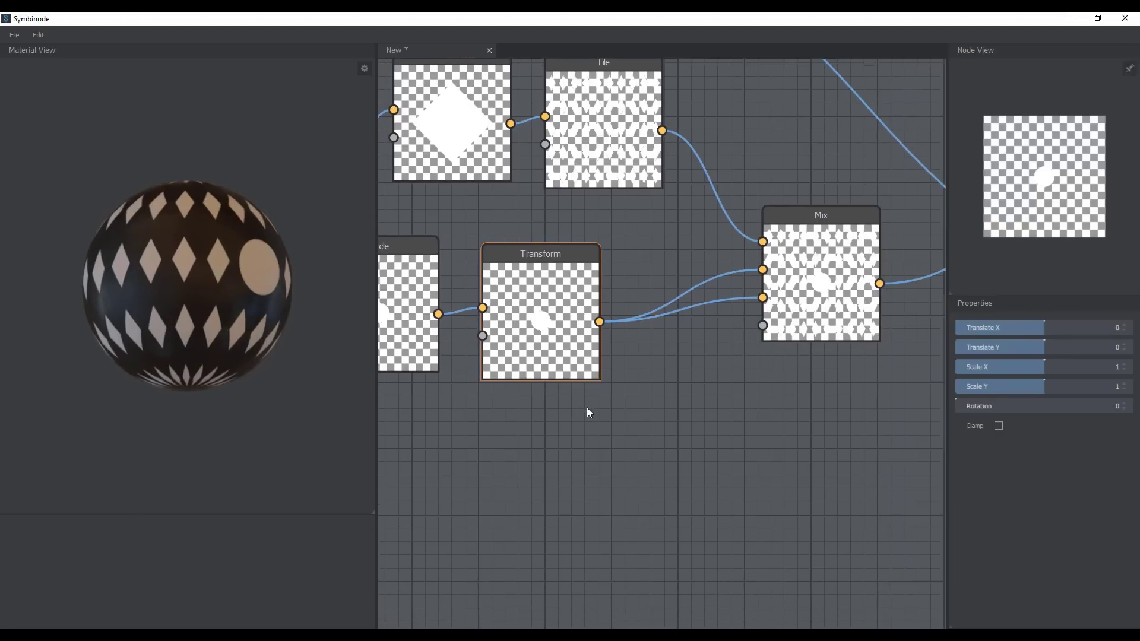
scroll(583, 404, "down", 3)
middle_click_drag(672, 460, 636, 445)
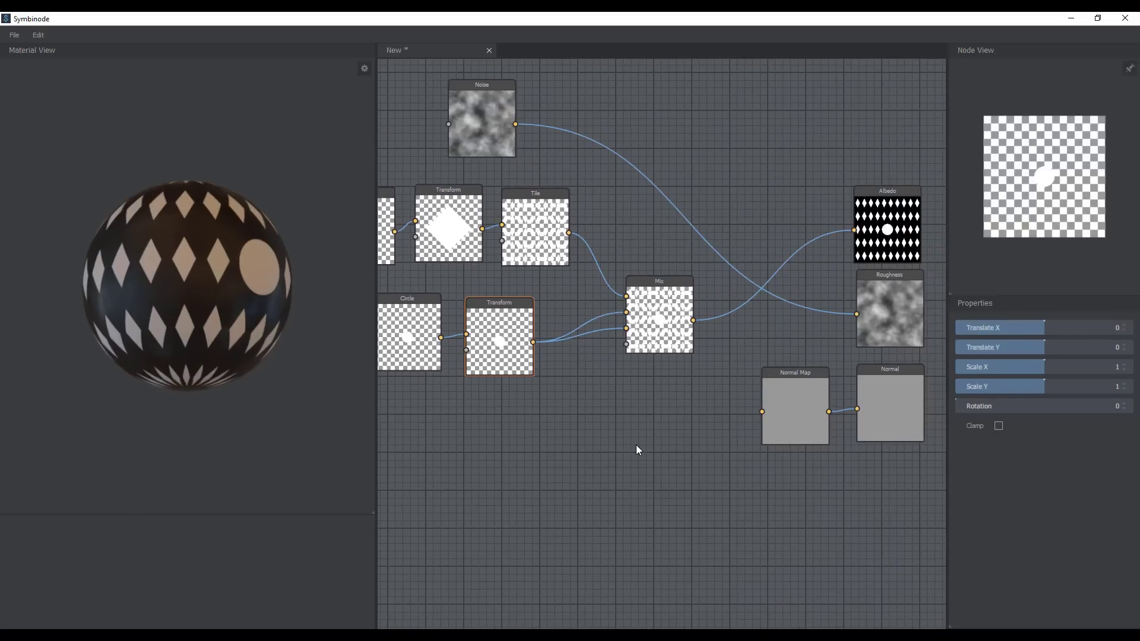
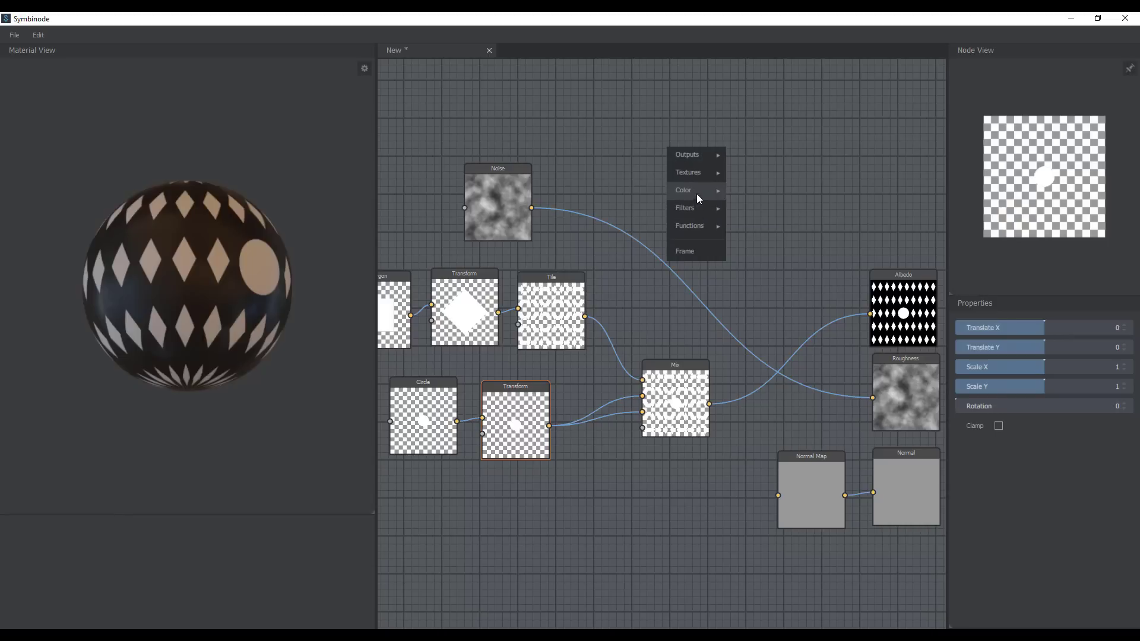
mouse_move(698, 181)
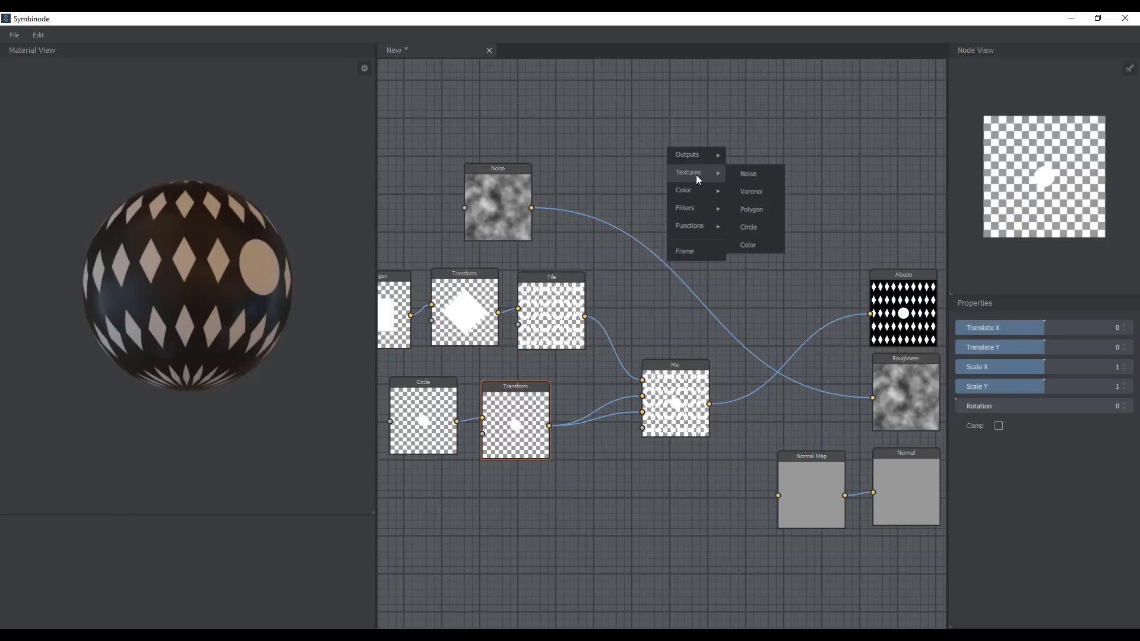
left_click(765, 245)
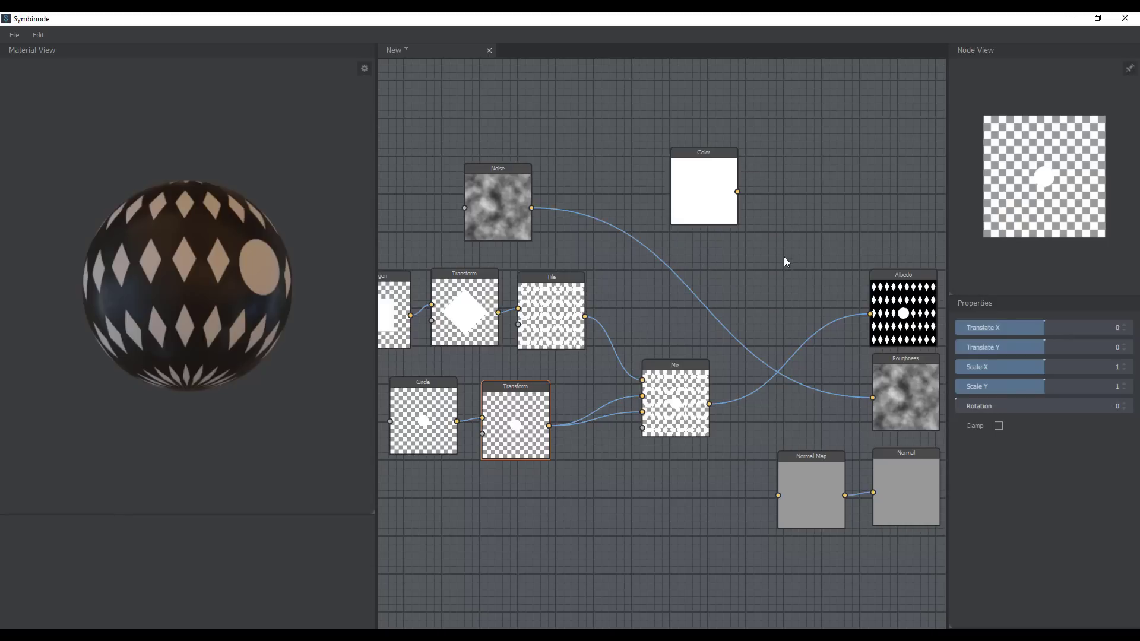
left_click(718, 215)
left_click(1063, 368)
left_click_drag(1090, 346, 1133, 321)
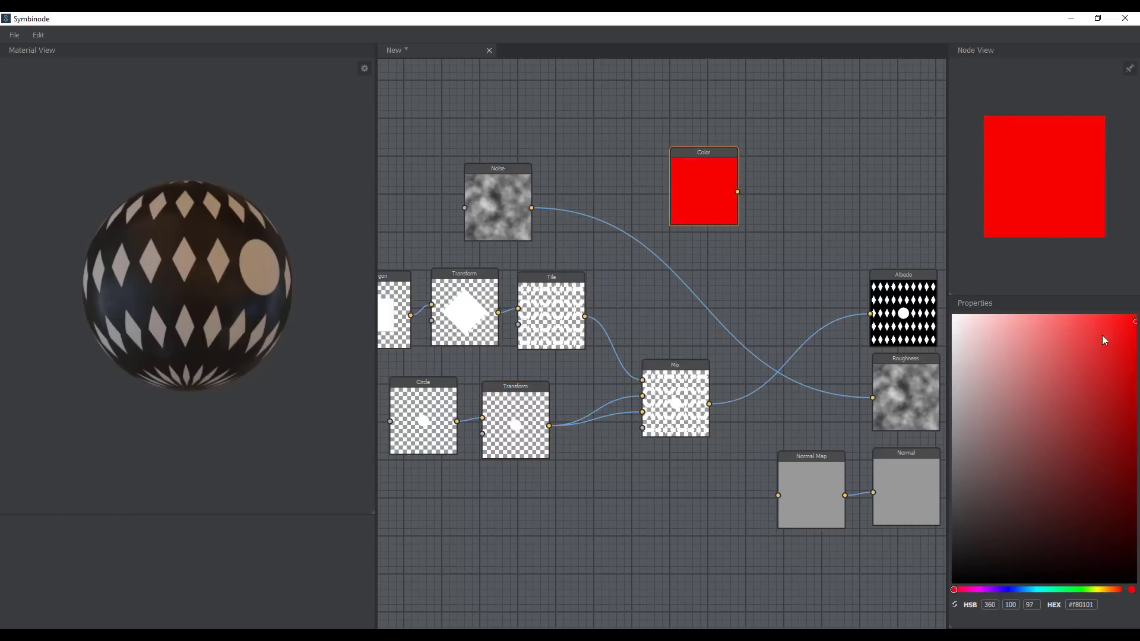
- Connect the Color node to the Albedo output and darken its color to #9c0d0d
mouse_move(733, 193)
left_mouse_down()
mouse_move(781, 257)
mouse_move(772, 246)
mouse_move(873, 312)
left_mouse_up()
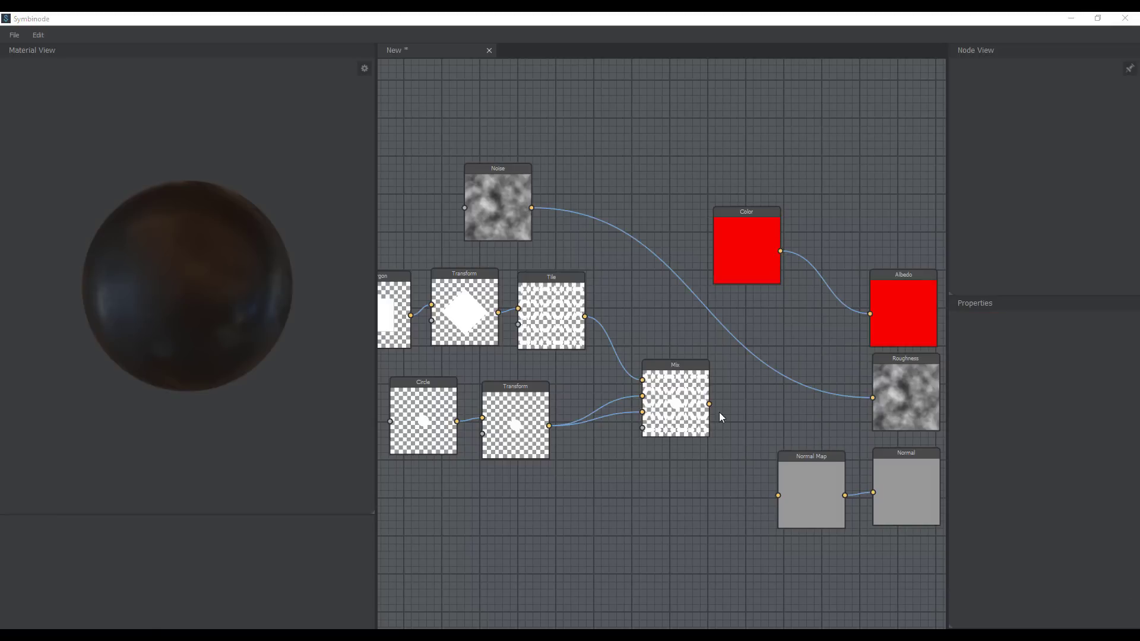
left_click(749, 248)
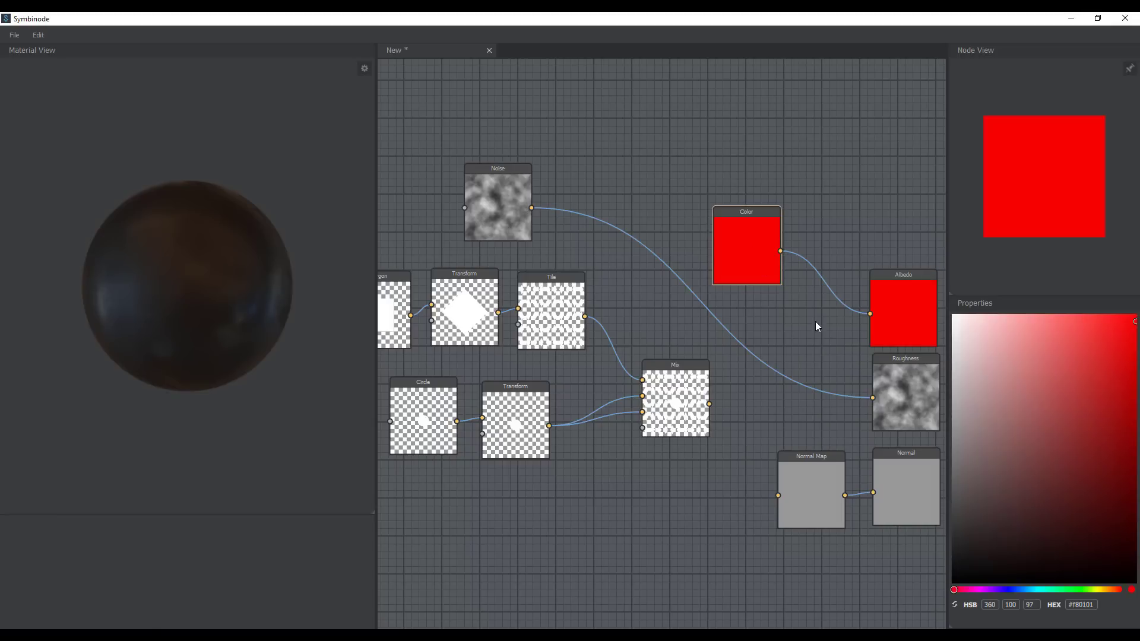
left_click_drag(1049, 464, 1122, 420)
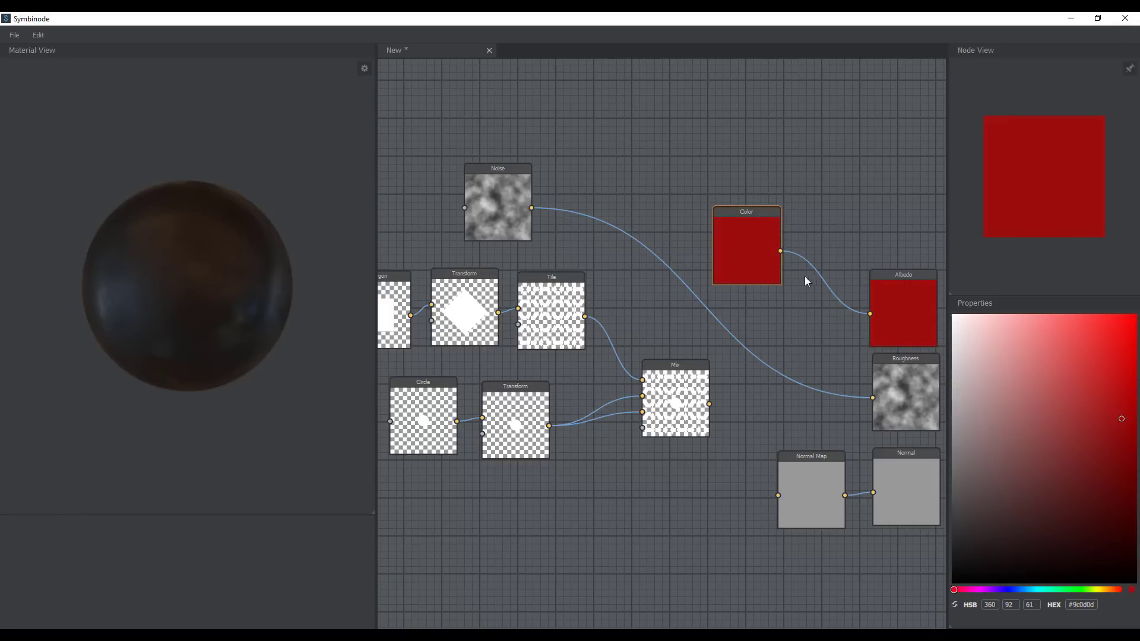
- Disconnect the Color node from Albedo and move it above the Noise node
left_click_drag(870, 314, 819, 305)
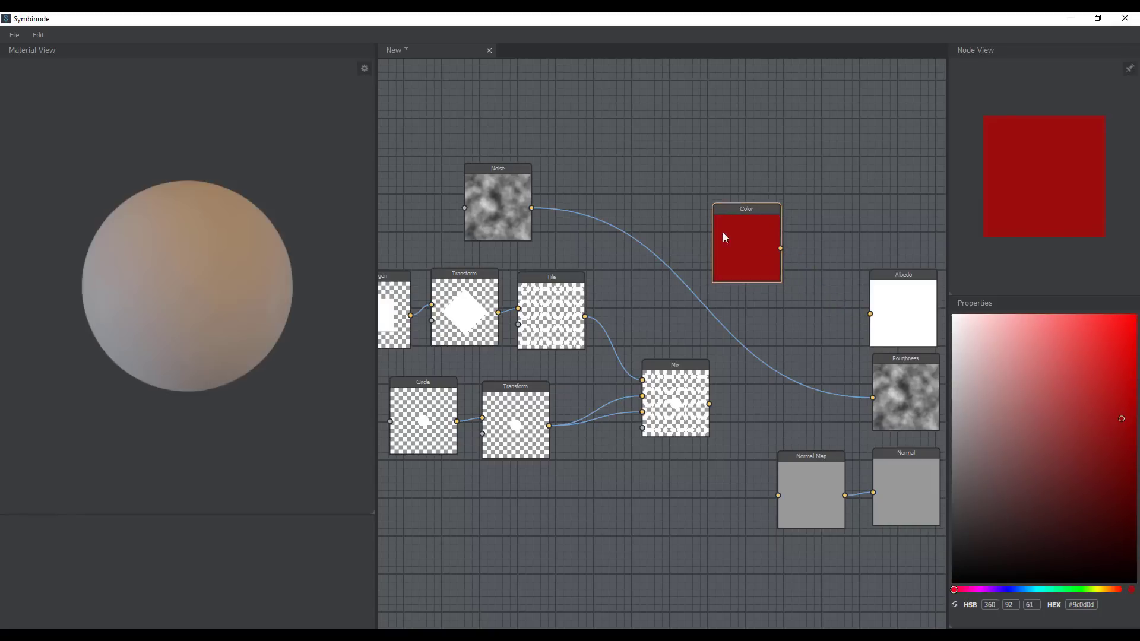
left_click_drag(746, 251, 580, 124)
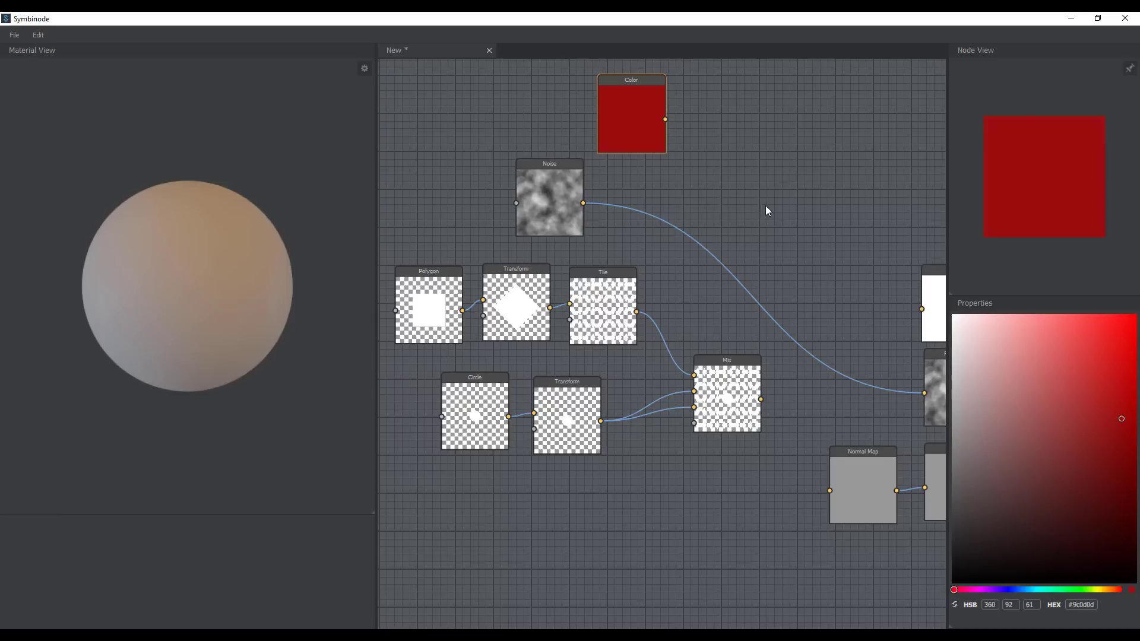
middle_click_drag(763, 208, 719, 220)
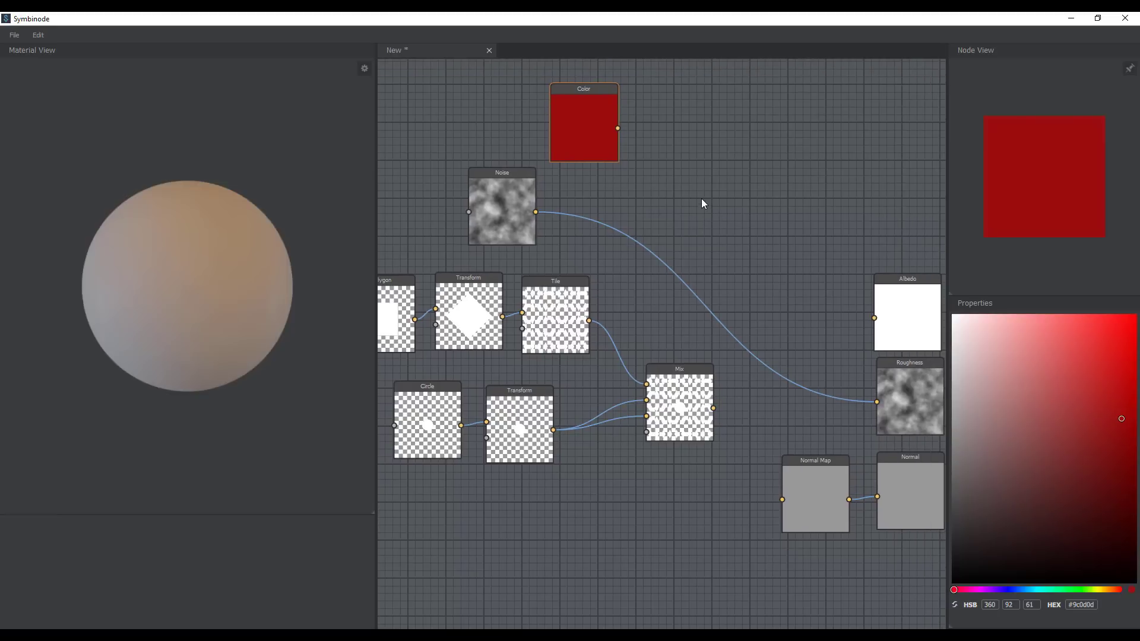
- Add a Coloring node in the empty area above the Mix node and set its color to #d25f5f
right_click(675, 138)
mouse_move(697, 182)
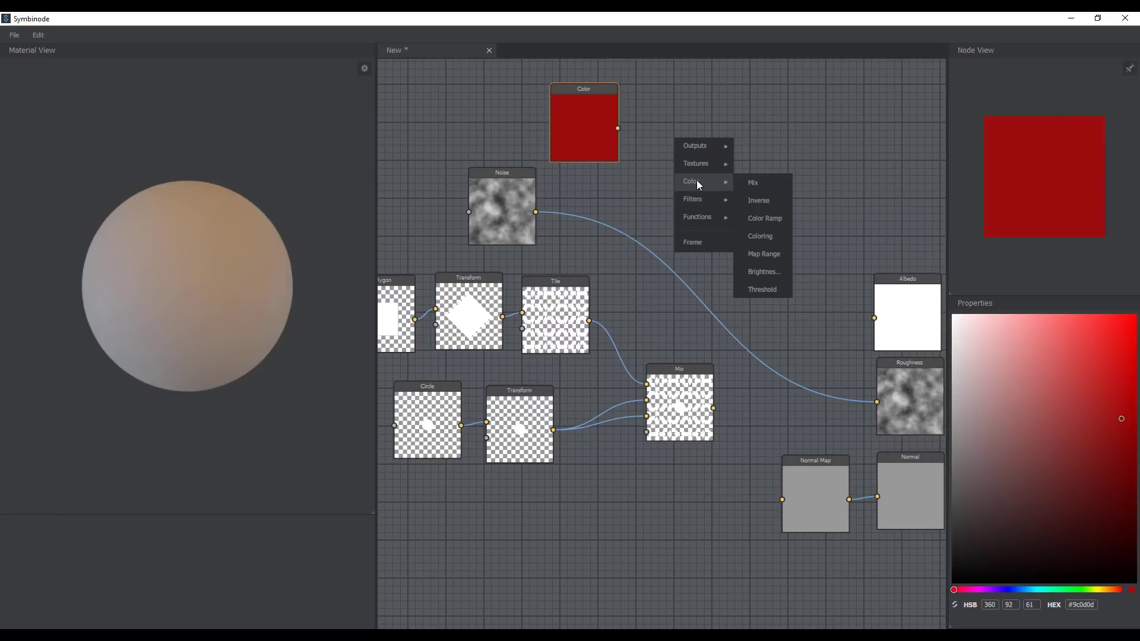
left_click(764, 235)
mouse_move(730, 223)
left_mouse_down()
mouse_move(816, 246)
mouse_move(730, 221)
left_mouse_up()
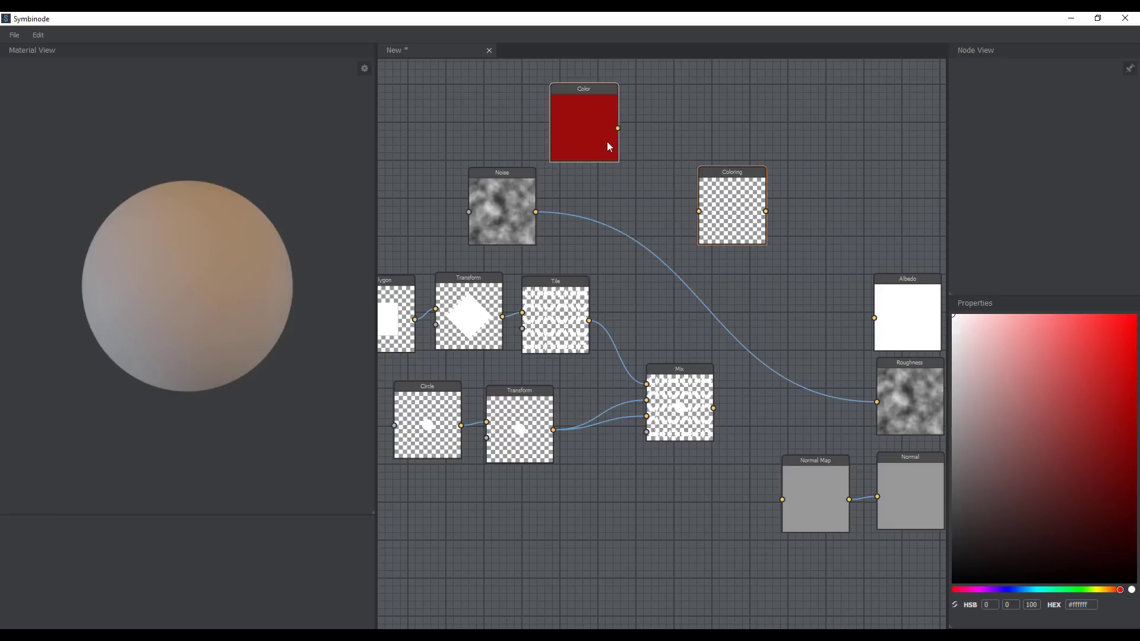
mouse_move(988, 376)
left_mouse_down()
mouse_move(1102, 338)
mouse_move(1070, 325)
mouse_move(1065, 344)
left_mouse_up()
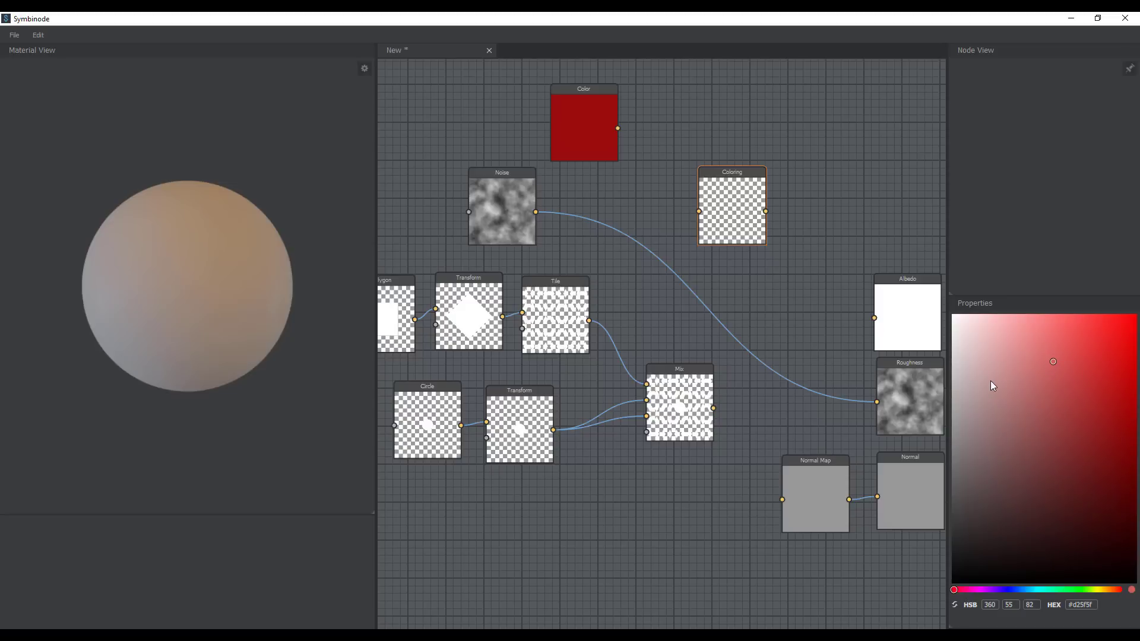
- Route the Mix output through the Coloring node into Albedo and darken the Coloring node's red to #ba4141
left_click_drag(709, 409, 875, 318)
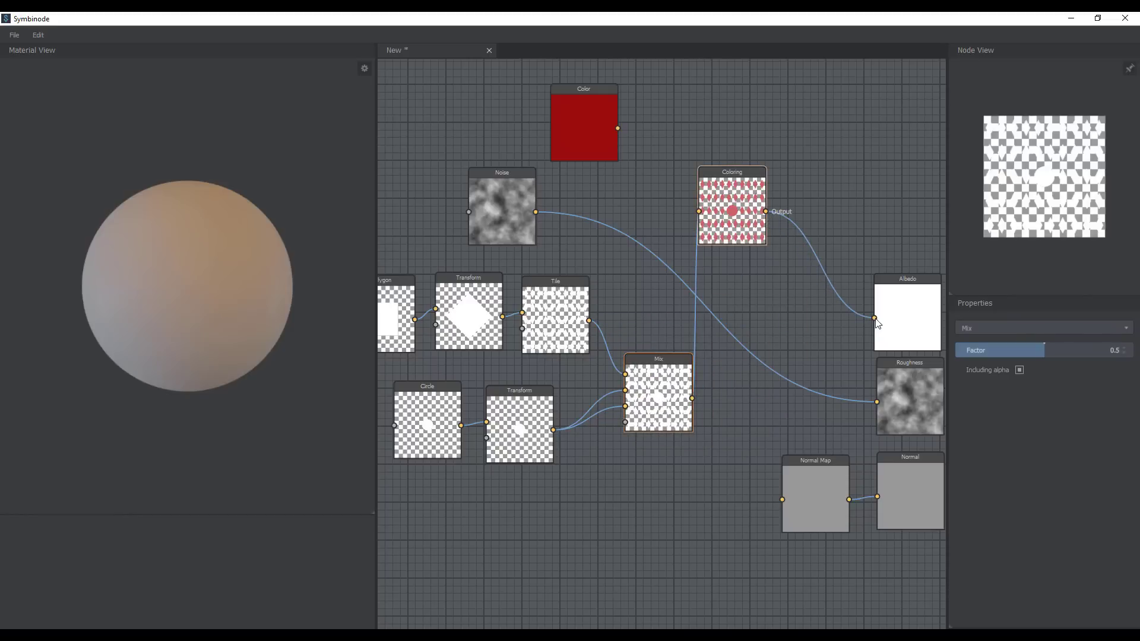
left_click(735, 218)
mouse_move(1075, 448)
left_mouse_down()
mouse_move(1129, 386)
mouse_move(1035, 374)
mouse_move(1114, 490)
mouse_move(1094, 380)
mouse_move(1071, 387)
left_mouse_up()
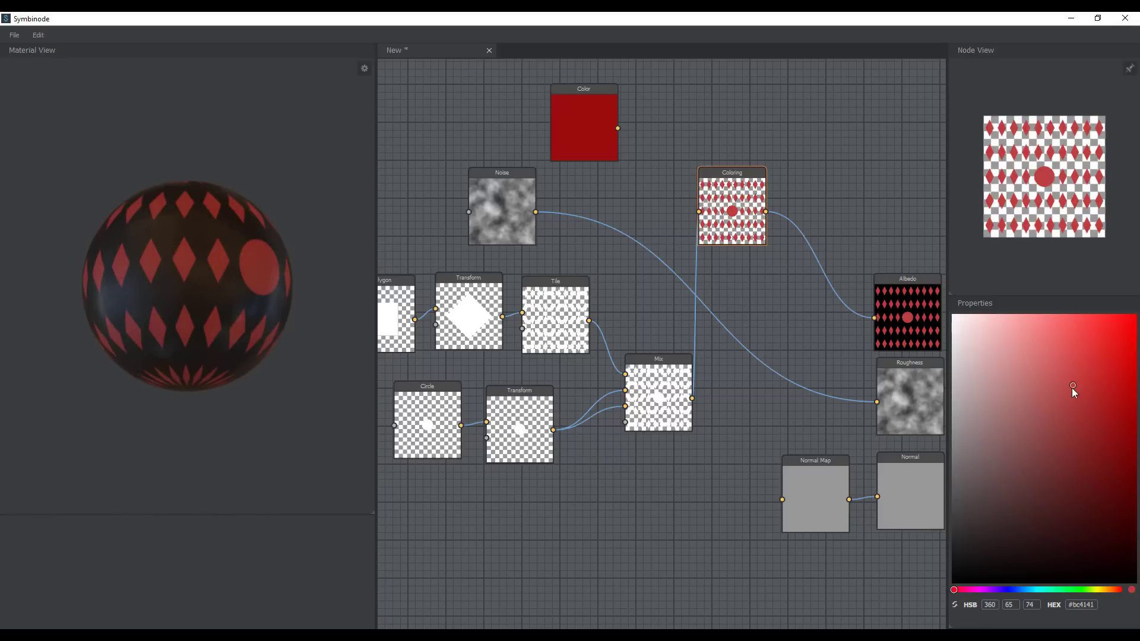
- Reposition the Coloring node between Mix and Albedo and delete the unused Color node
left_click_drag(741, 226, 788, 272)
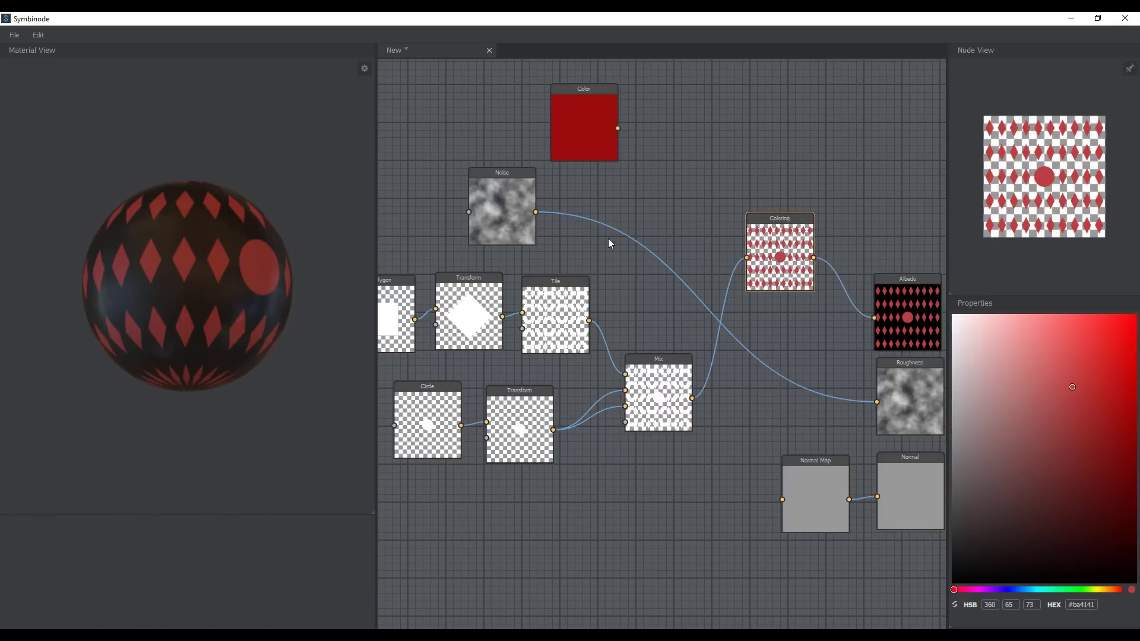
left_click(590, 136)
key("Delete")
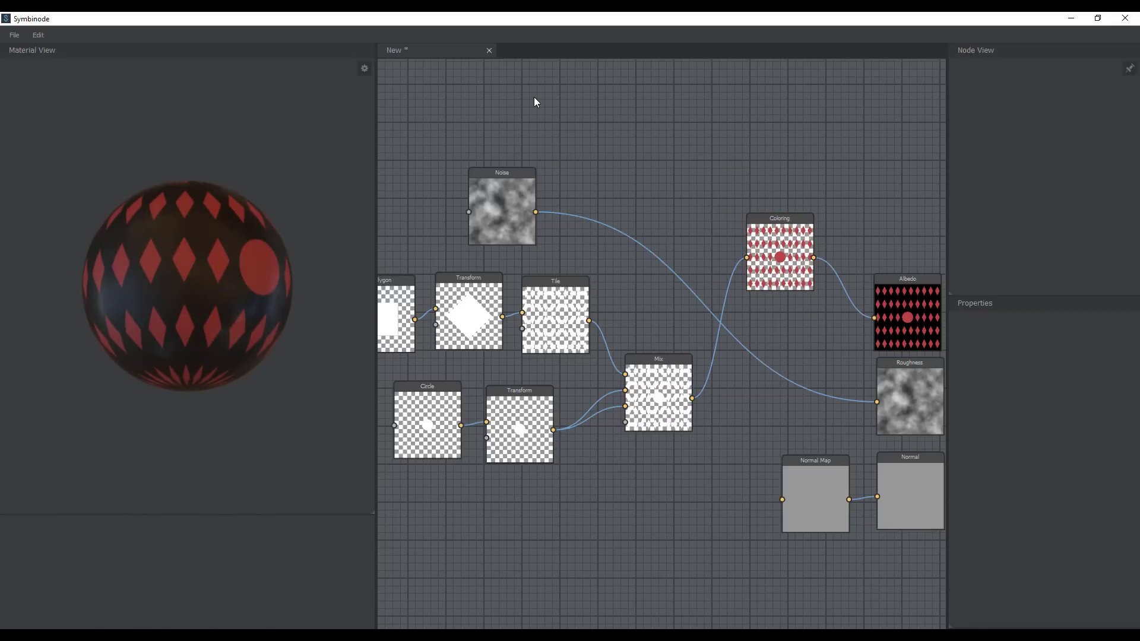
left_click_drag(779, 237, 756, 224)
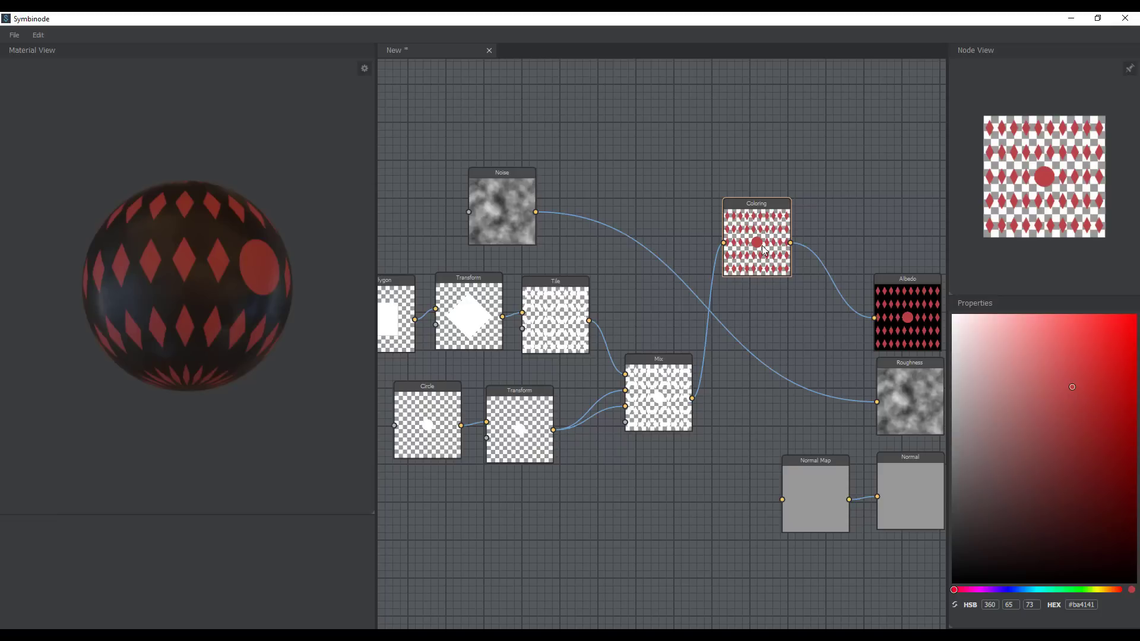
- Duplicate the Coloring node and place the copy below the Circle's Transform node
key("ctrl+v")
left_click_drag(762, 245, 593, 511)
middle_click_drag(493, 487, 664, 432)
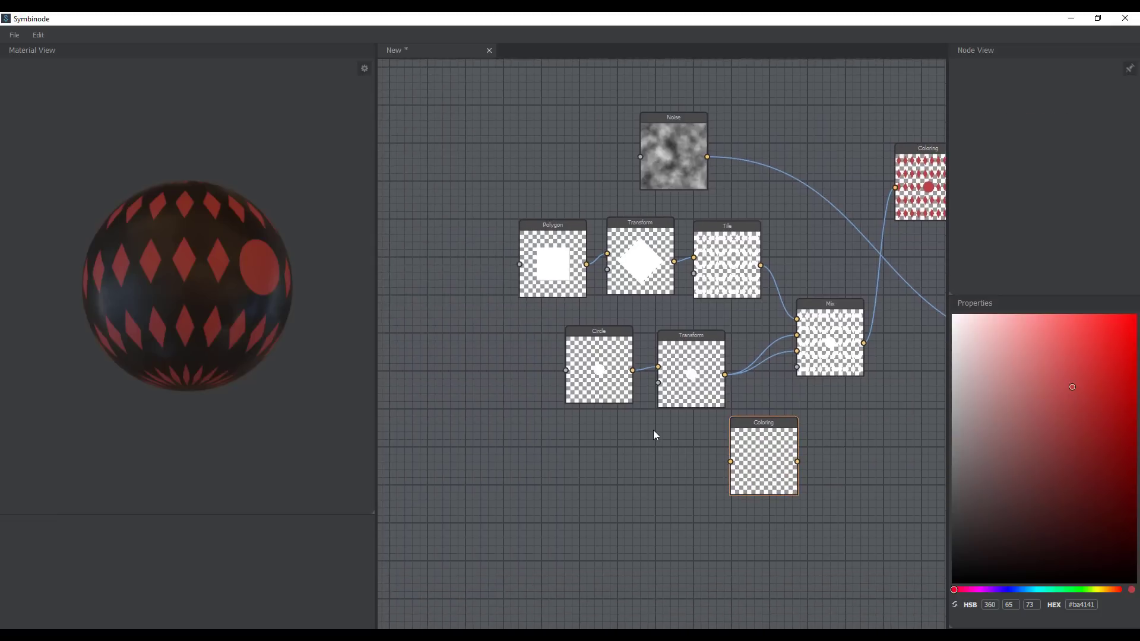
- Spread the Circle and its Transform node apart and move the Coloring copy below the gap between them
scroll(656, 430, "up", 3)
left_click_drag(536, 466, 716, 351)
left_click_drag(717, 347, 564, 361)
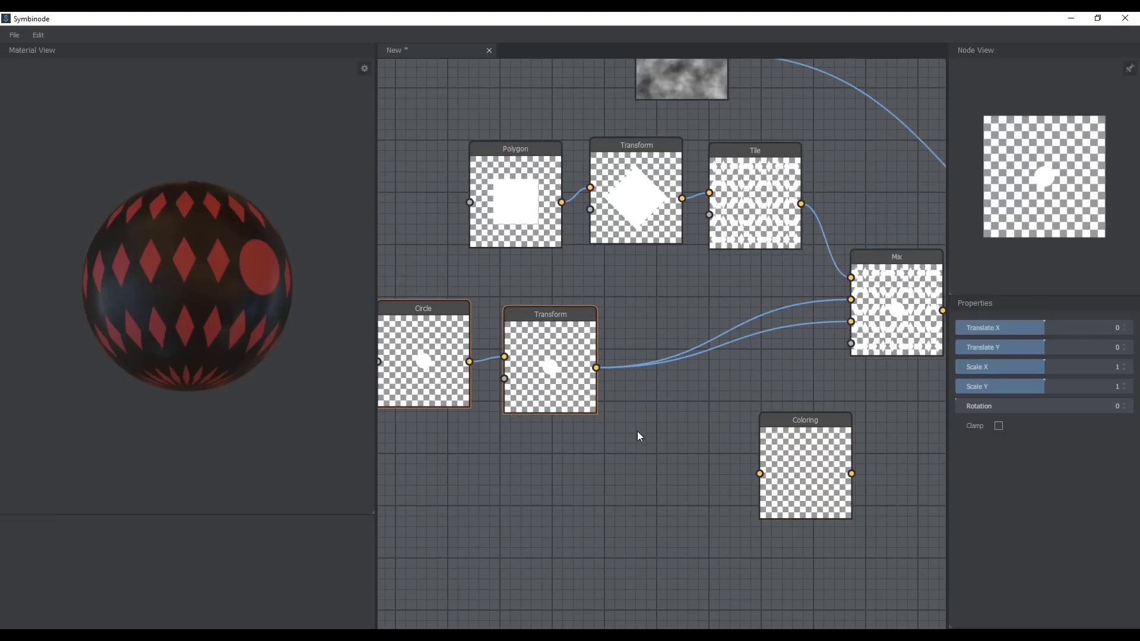
middle_click_drag(663, 442, 761, 425)
left_click_drag(529, 370, 476, 362)
middle_click_drag(629, 448, 716, 443)
left_click(727, 453)
left_click_drag(700, 350, 731, 346)
scroll(712, 409, "down", 2)
left_click(765, 415)
left_click_drag(855, 437, 612, 429)
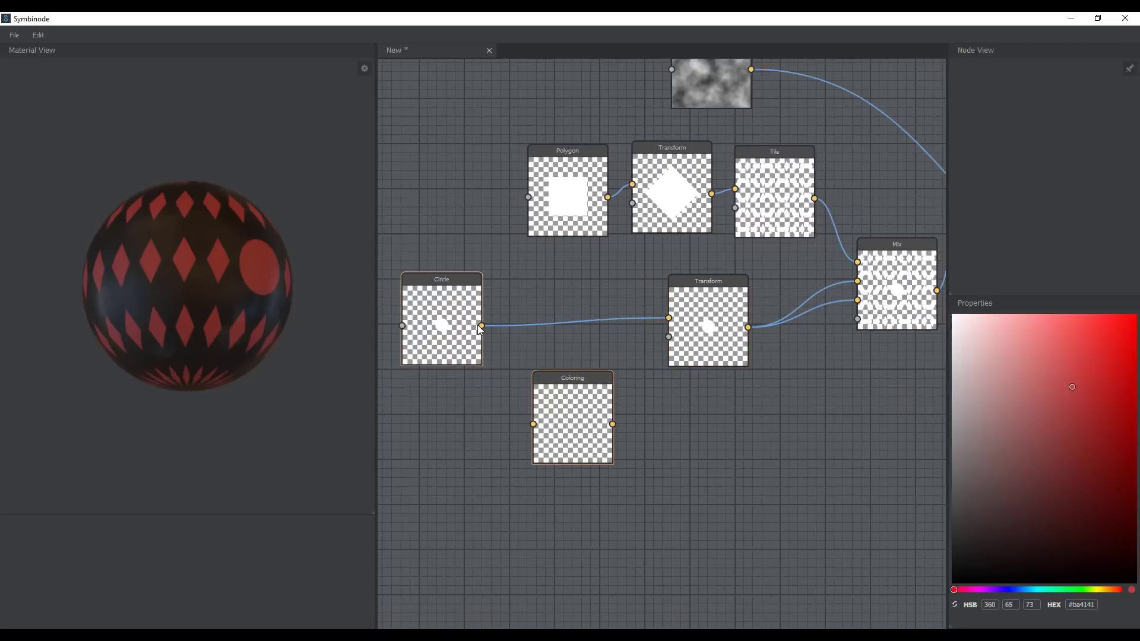
- Route the Circle through the Coloring copy into its Transform node and align the copy between them
left_click_drag(527, 408, 532, 423)
left_click_drag(612, 424, 668, 319)
left_click_drag(585, 412, 586, 328)
middle_click_drag(621, 414, 574, 504)
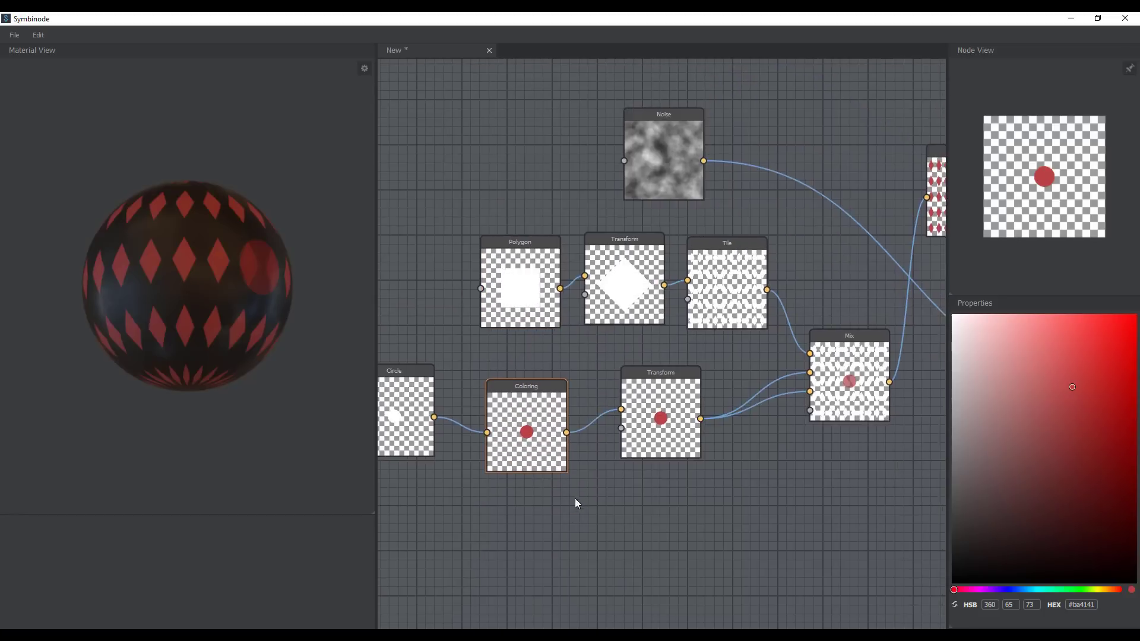
- Duplicate the Circle's Coloring node, move the Polygon away from its Transform, and place the copy above the gap
scroll(577, 426, "down", 5)
key("ctrl+c")
key("ctrl+v")
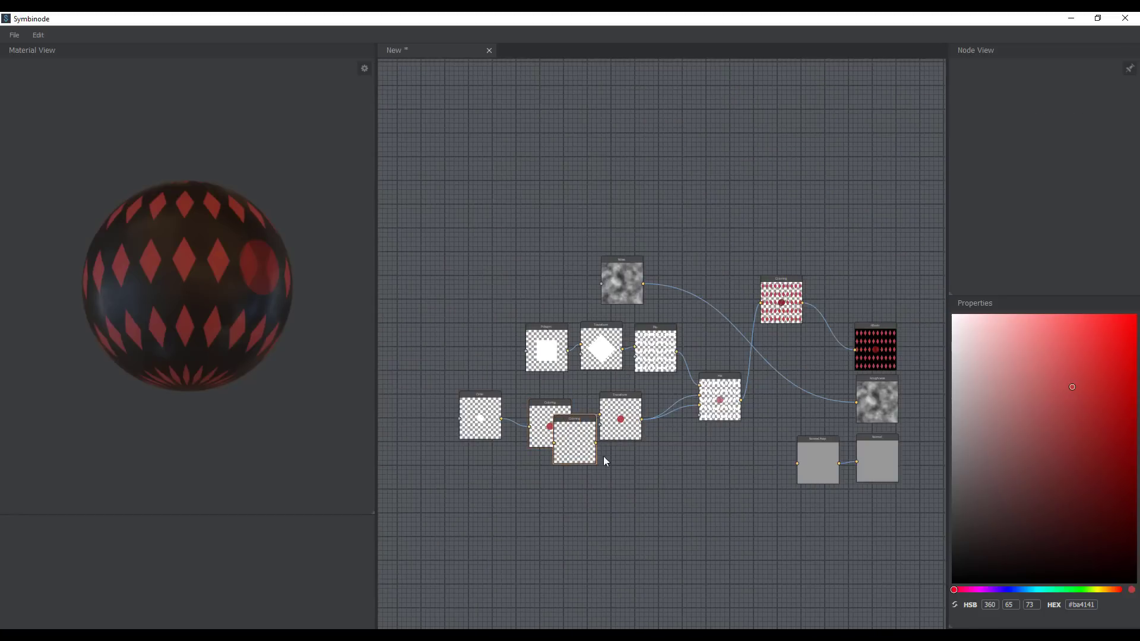
left_click_drag(543, 345, 425, 341)
left_click_drag(594, 458, 537, 320)
scroll(451, 339, "up", 3)
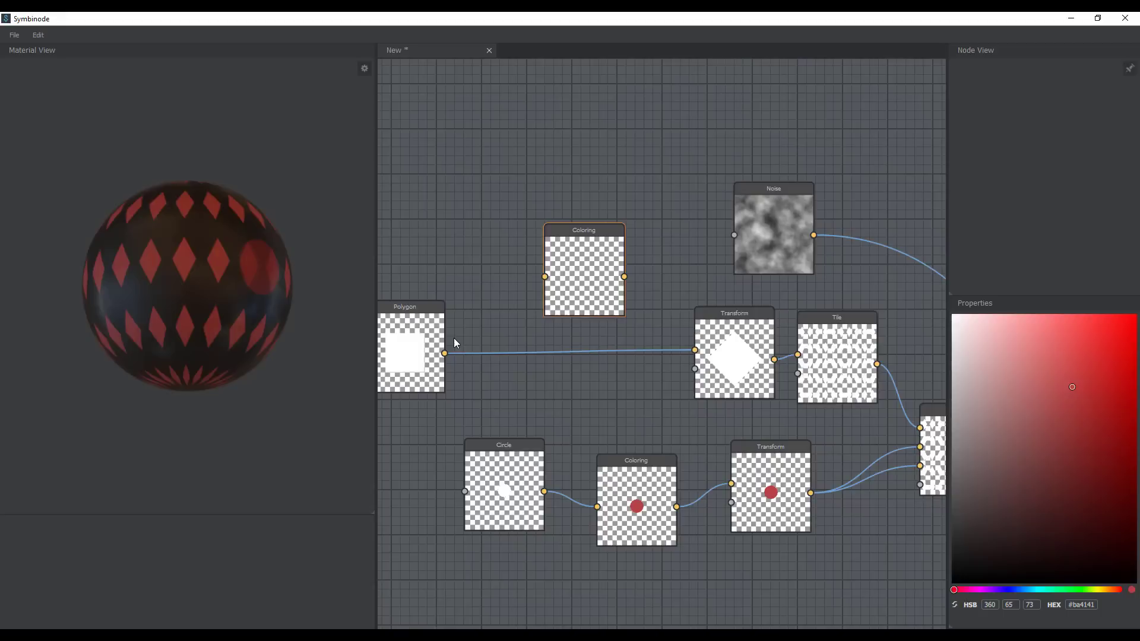
- Route the Polygon through the new Coloring copy into its Transform node and move the copy closer to the chain
left_click_drag(444, 354, 545, 277)
left_click_drag(624, 277, 694, 350)
left_click_drag(571, 280, 593, 319)
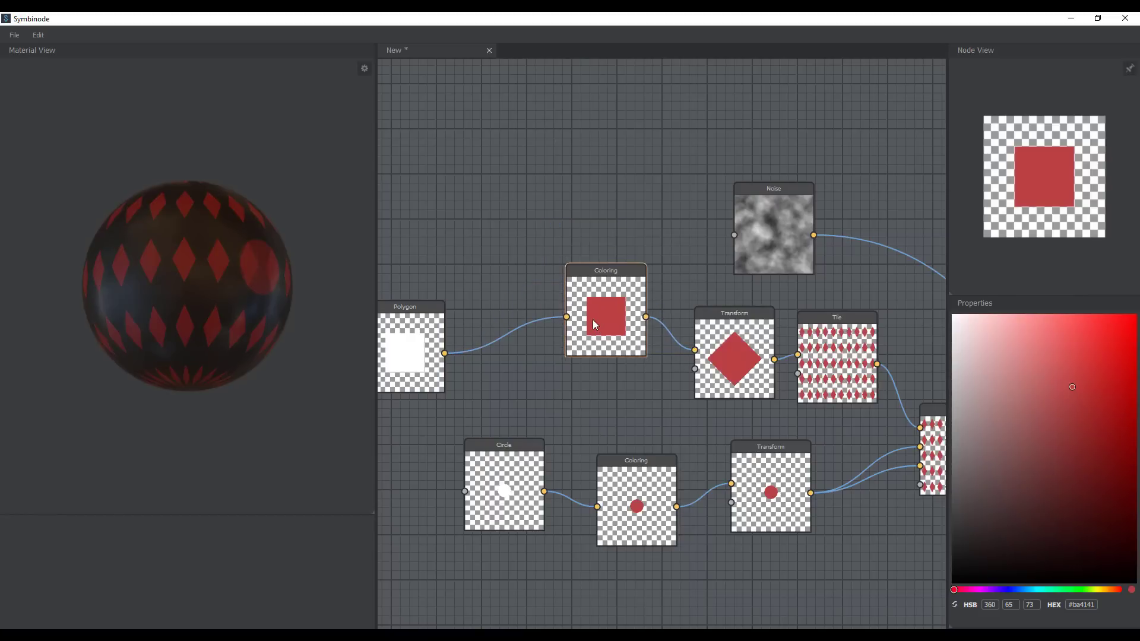
- Try a blue hue such as #419fba on the Polygon's Coloring node
left_click_drag(986, 590, 1030, 592)
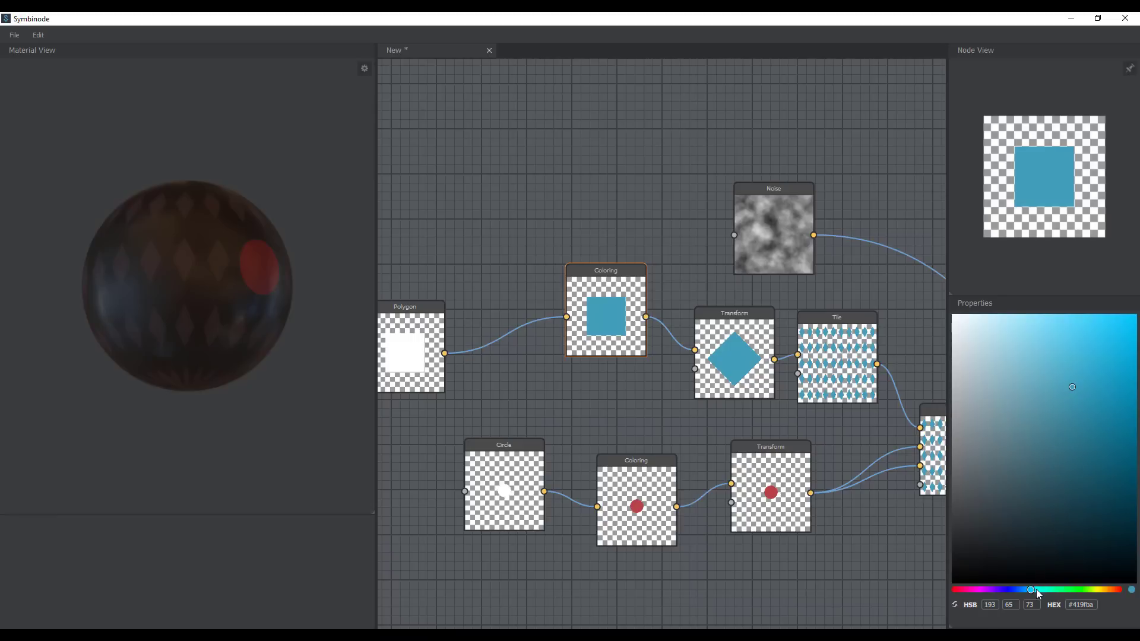
mouse_move(1033, 591)
left_mouse_down()
mouse_move(1119, 591)
mouse_move(965, 591)
mouse_move(1037, 596)
left_mouse_up()
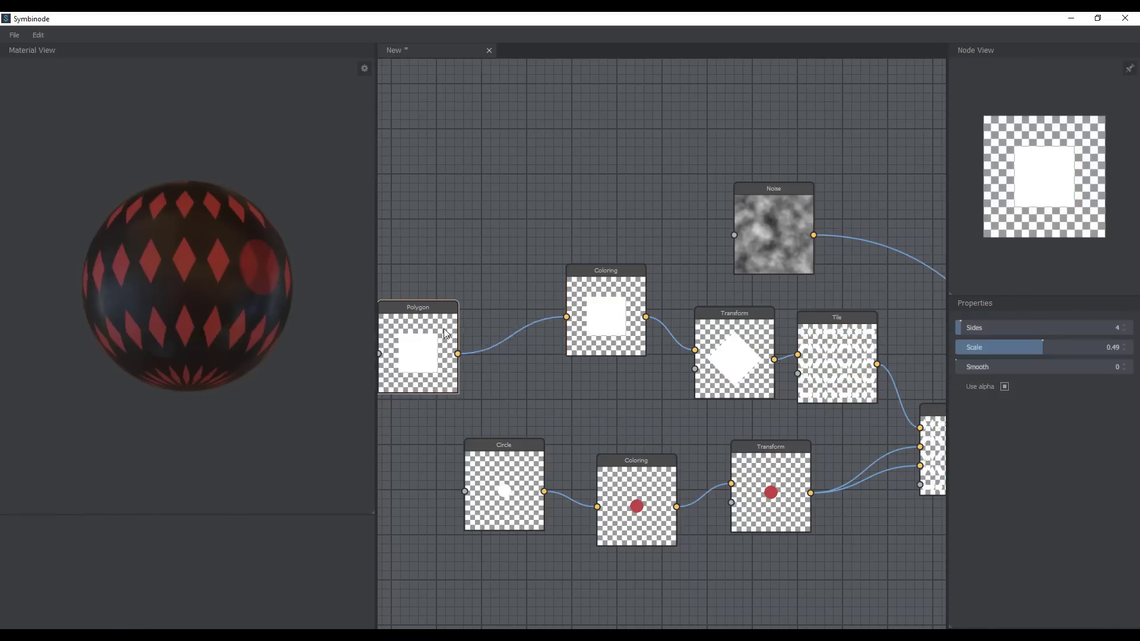
- Move the Polygon closer to its Coloring node and delete the Coloring node between Mix and Albedo
left_click_drag(417, 344, 475, 333)
scroll(596, 342, "down", 6)
scroll(583, 349, "up", 5)
left_click(742, 283)
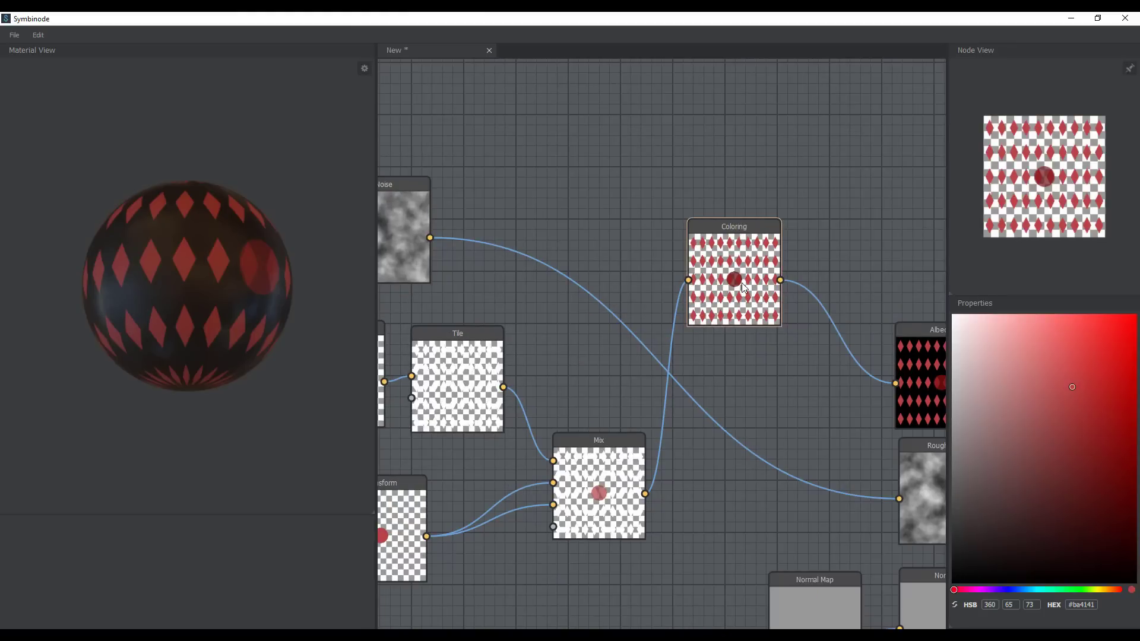
key("Delete")
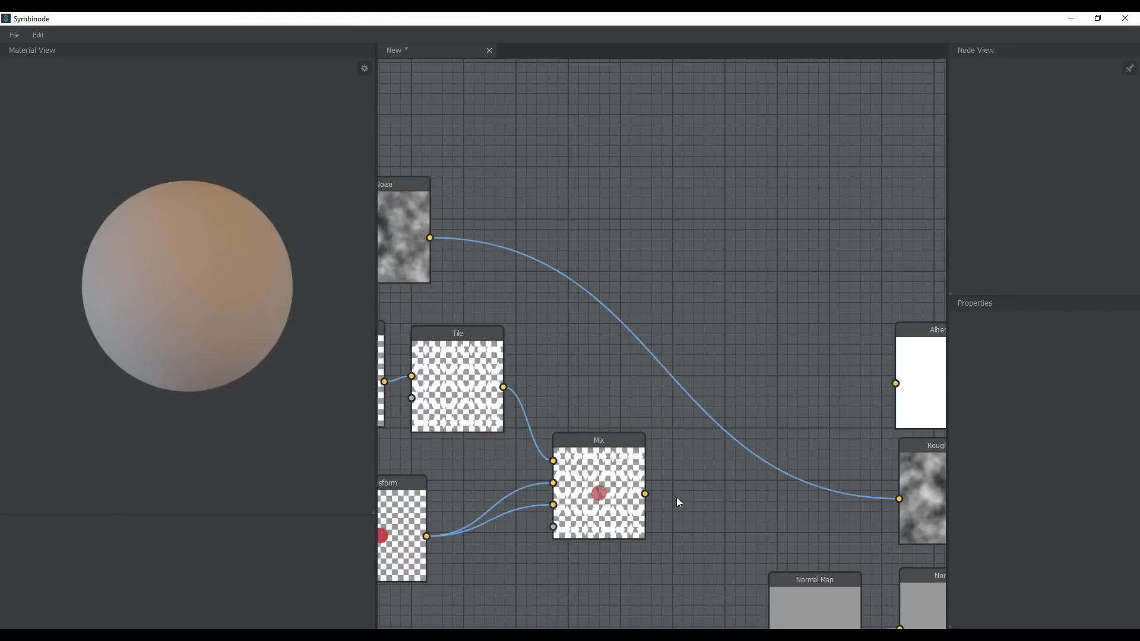
- Connect the Mix output directly to Albedo and rotate the sphere to inspect the colored circle
left_click_drag(644, 494, 895, 384)
middle_click_drag(718, 404, 816, 402)
left_click_drag(297, 272, 255, 308)
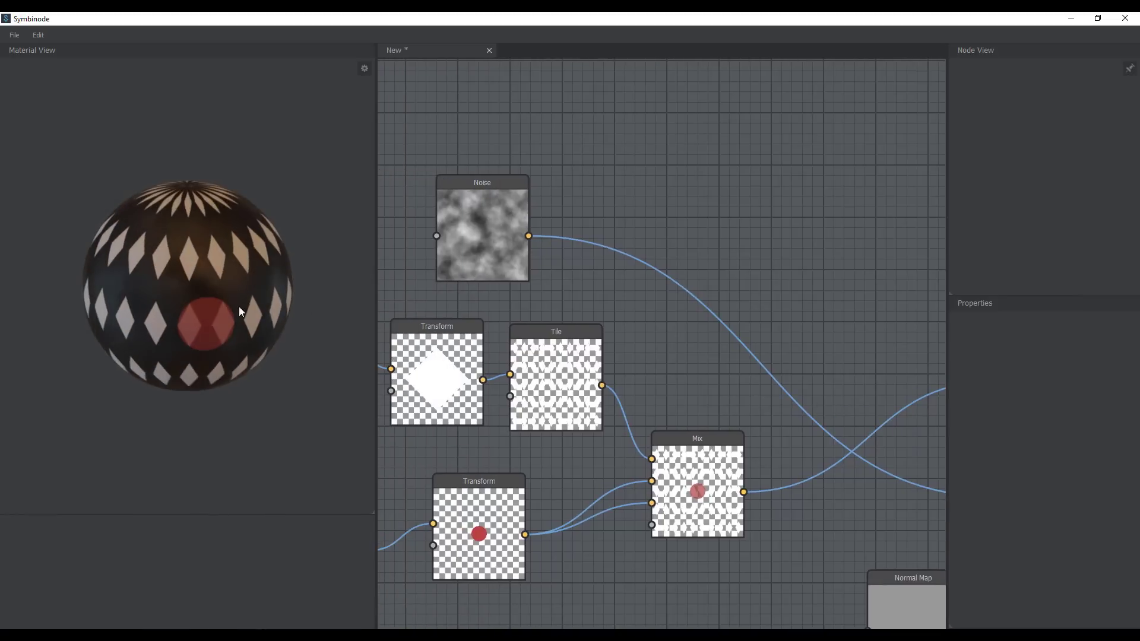
- Align the Polygon beside its Coloring node and set that Coloring node's color to blue #0015f4
middle_click_drag(501, 453, 710, 407)
left_click(701, 444)
middle_click_drag(460, 366, 575, 380)
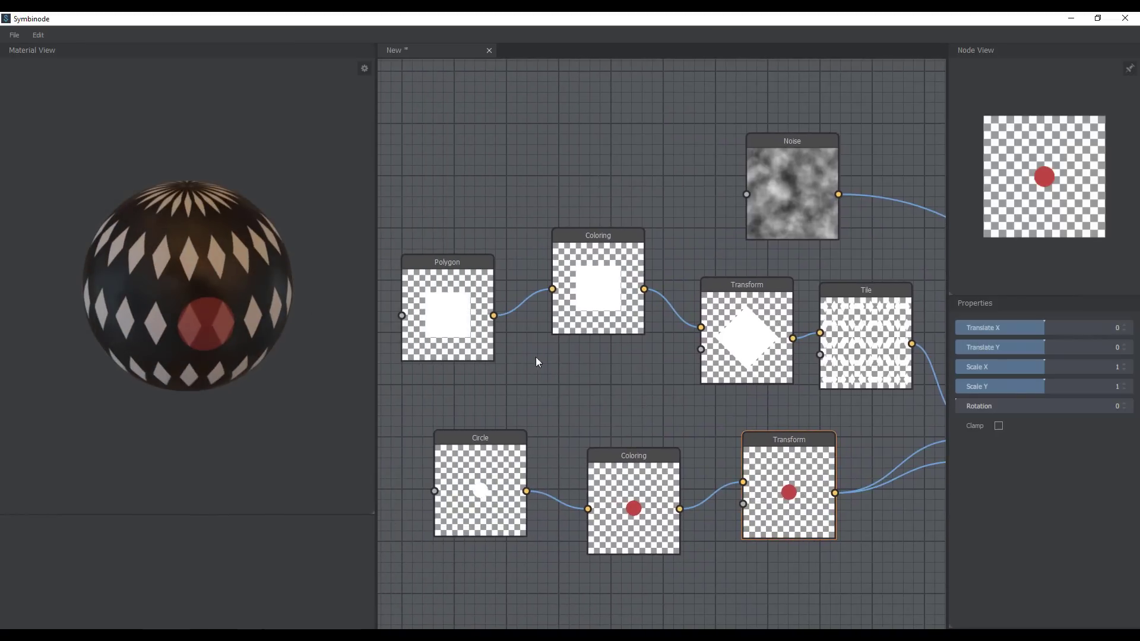
left_click_drag(436, 310, 453, 277)
left_click(597, 279)
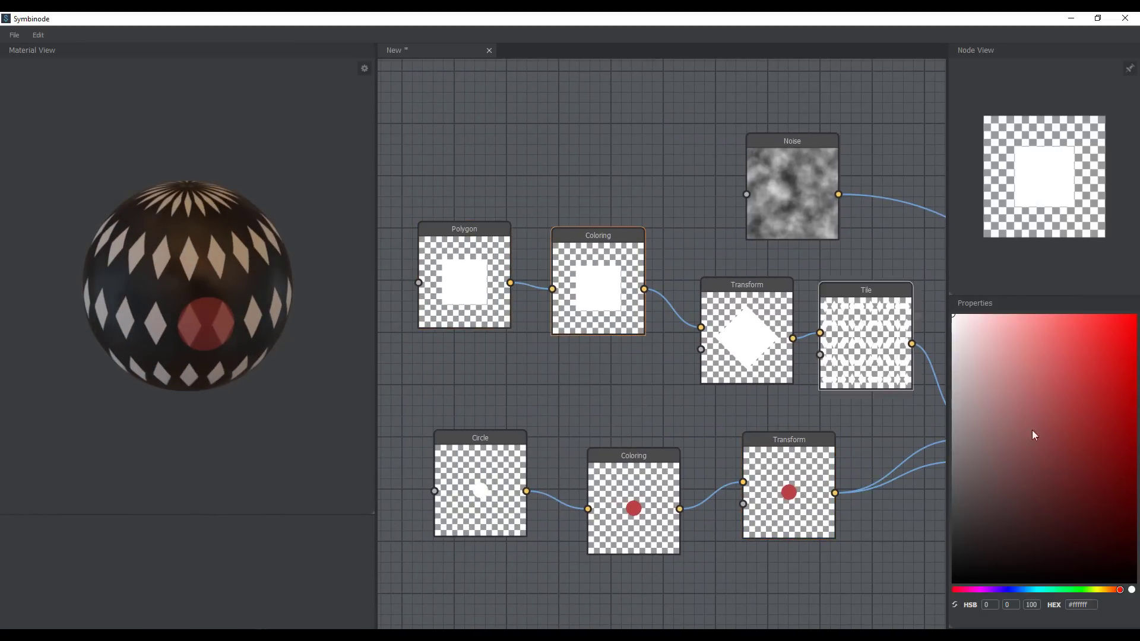
left_click_drag(1072, 589, 1011, 589)
left_click_drag(1061, 368, 1135, 321)
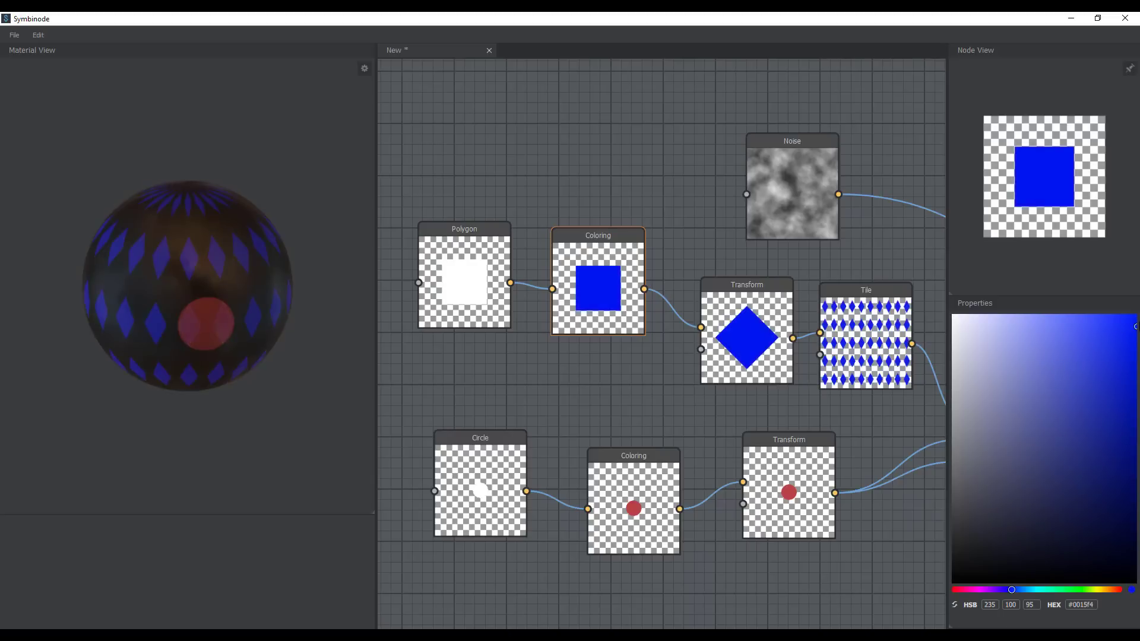
- Set the color of the Polygon's Coloring node to white #ffffff
left_click(967, 315)
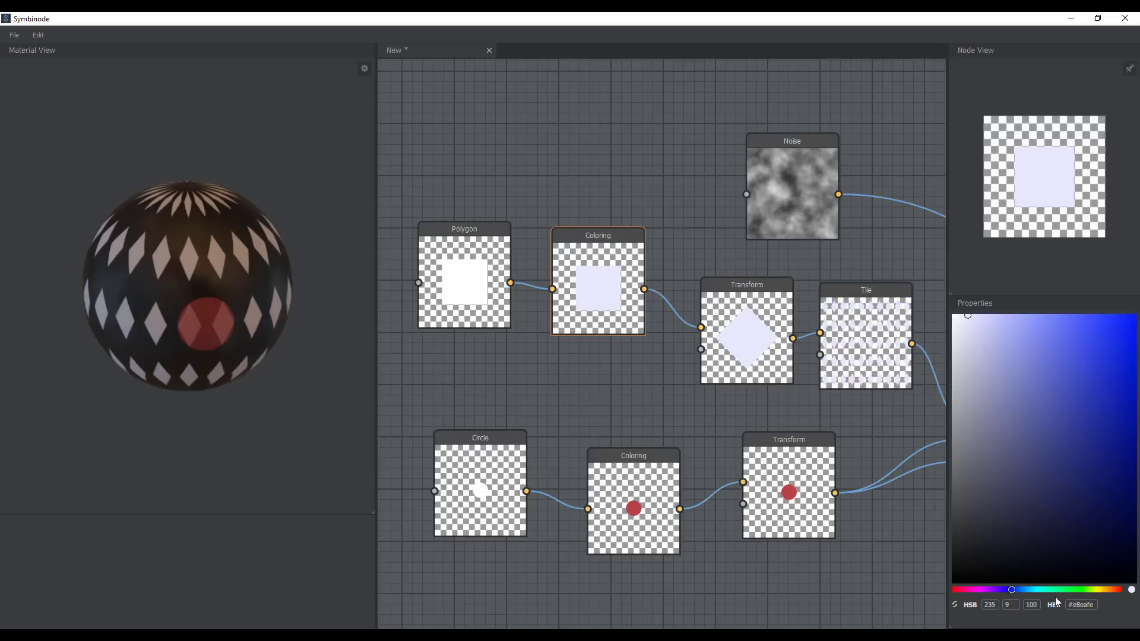
left_click_drag(1000, 396, 822, 279)
middle_click_drag(838, 444, 729, 408)
scroll(750, 415, "down", 1)
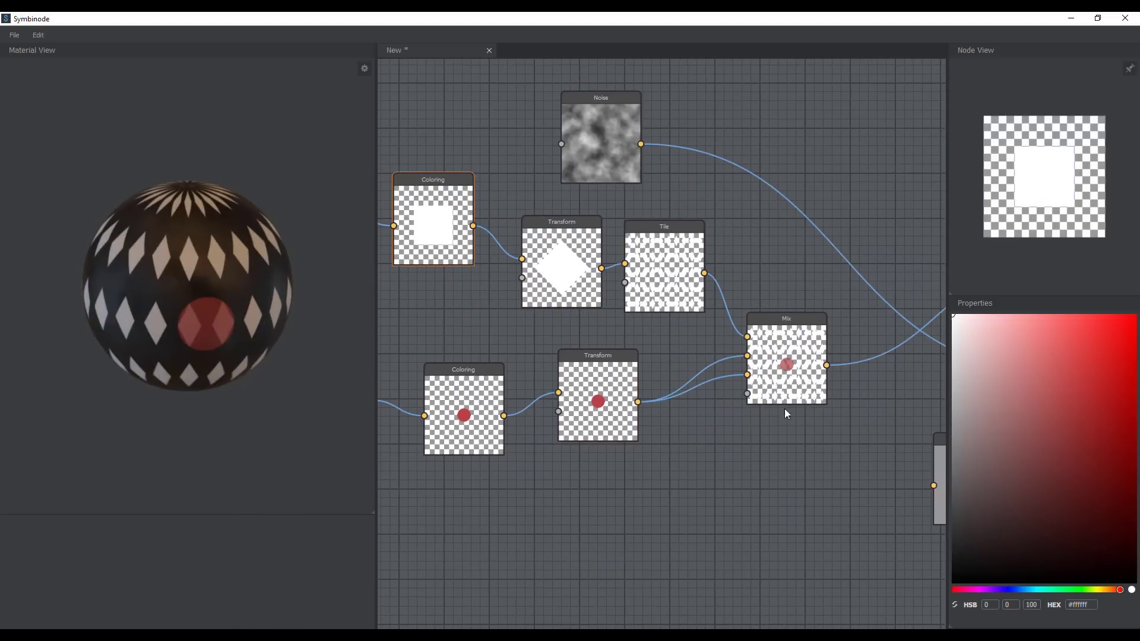
- Select the Mix node and examine up close how the red circle overlaps the white diamonds on the sphere
left_click(774, 365)
left_click_drag(135, 319, 161, 286)
scroll(161, 286, "up", 3)
left_click_drag(270, 279, 45, 248)
left_click_drag(166, 300, 198, 297)
scroll(225, 311, "up", 2)
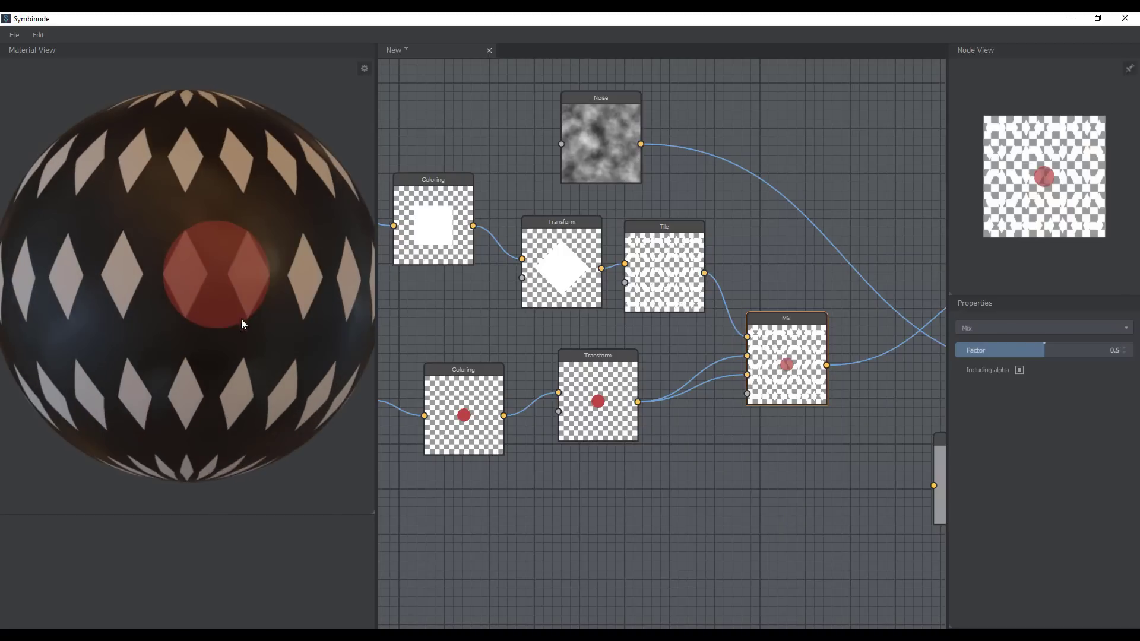
scroll(774, 420, "up", 2)
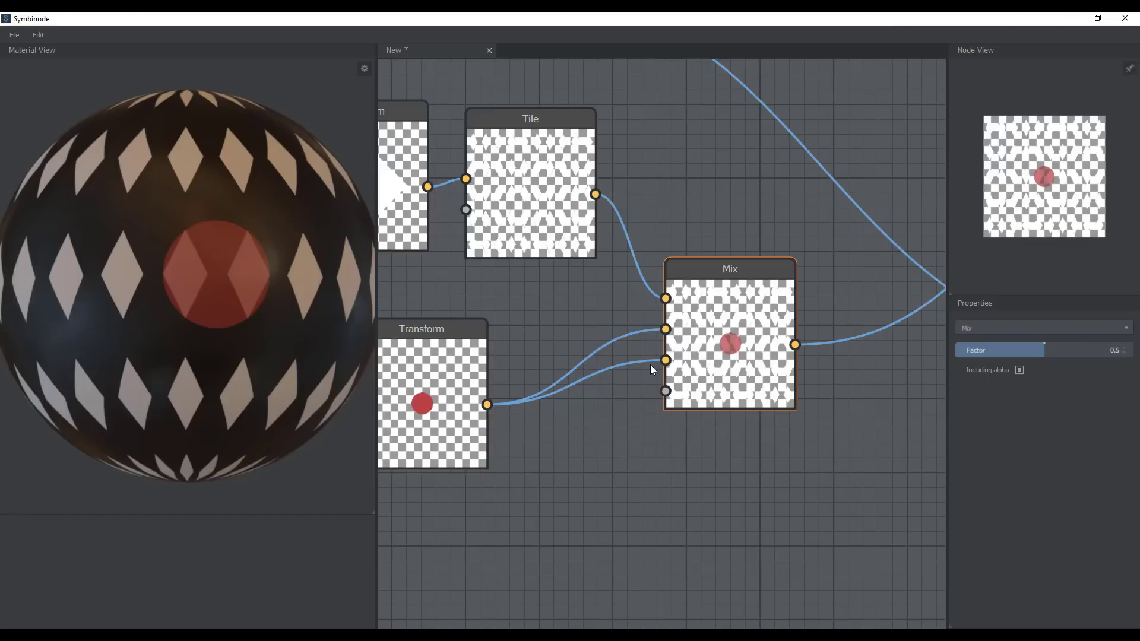
- Disconnect the circle's Transform node from the Mix node's third input, keeping its link to the second color input
mouse_move(664, 363)
left_mouse_down()
mouse_move(528, 412)
mouse_move(647, 357)
mouse_move(658, 381)
mouse_move(524, 438)
mouse_move(662, 399)
mouse_move(665, 360)
left_mouse_up()
middle_click_drag(626, 422, 698, 435)
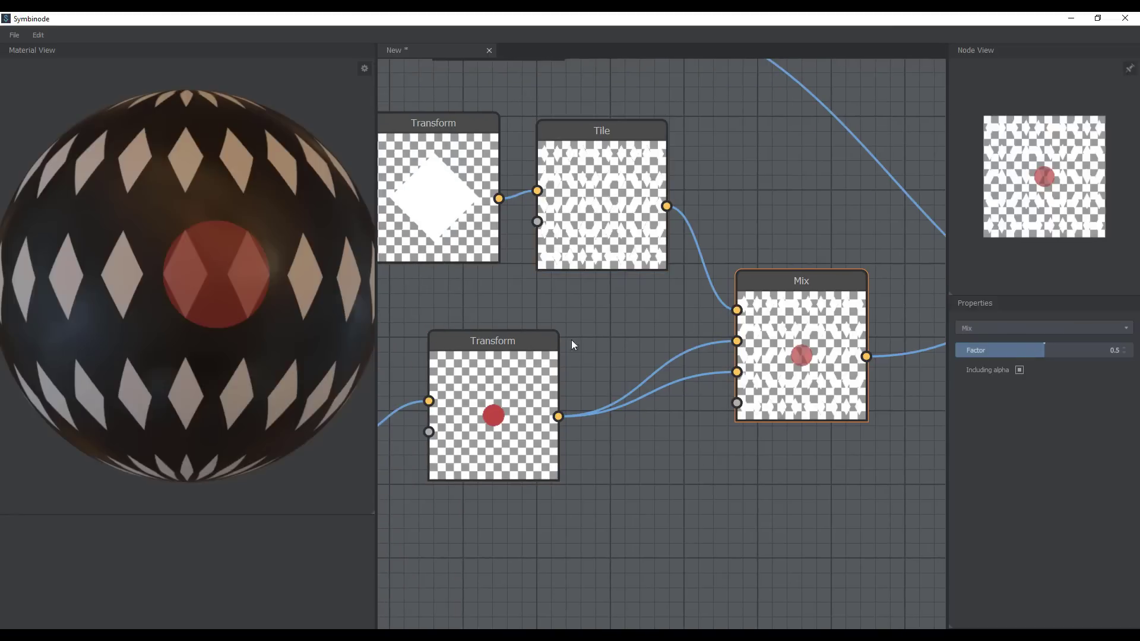
left_click_drag(737, 371, 694, 412)
mouse_move(1046, 349)
left_mouse_down()
mouse_move(916, 352)
mouse_move(1134, 350)
mouse_move(1044, 351)
left_mouse_up()
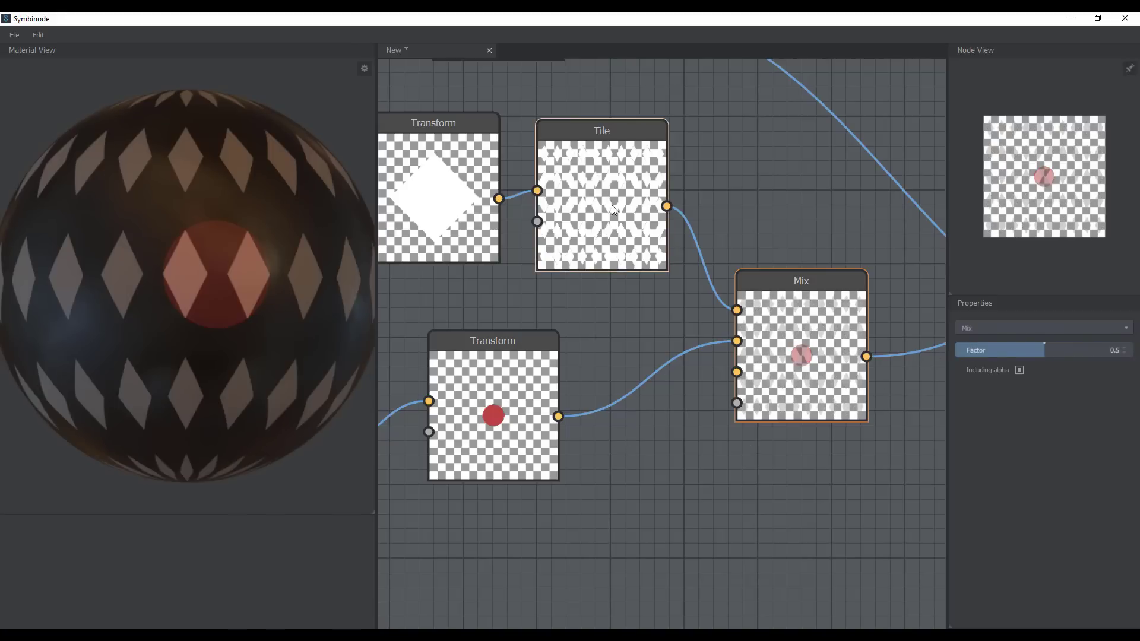
- Try the Tile output as the Mix node's mask with Factor 1 and about 0.11, reverting the factor changes and unlinking the mask
left_click_drag(666, 206, 682, 245)
left_click_drag(662, 200, 737, 403)
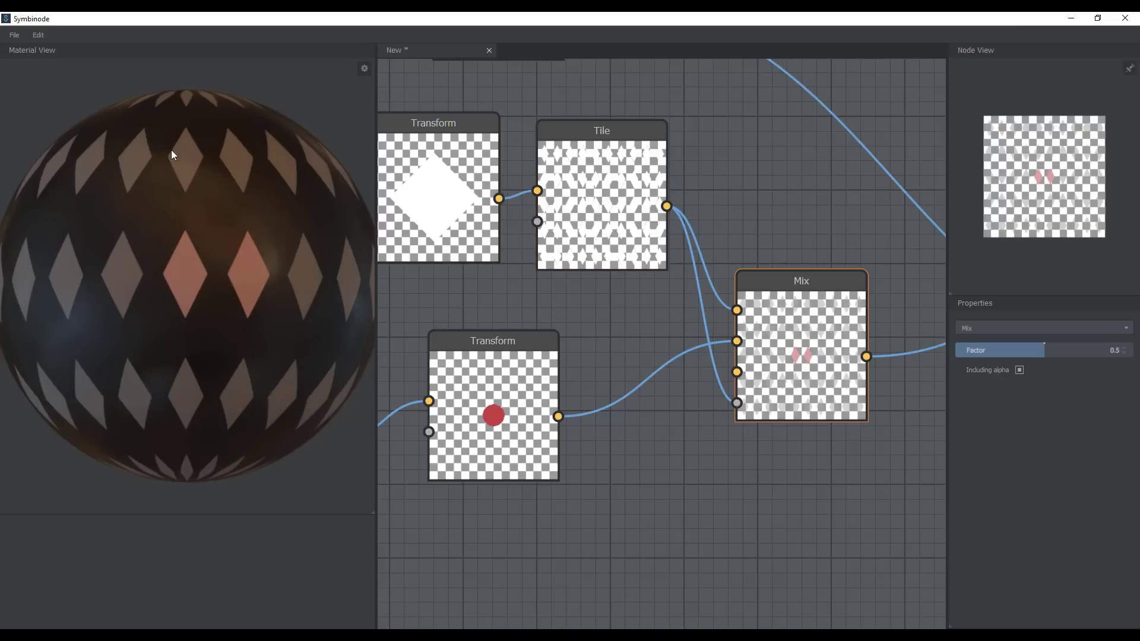
left_click_drag(1035, 355, 1128, 350)
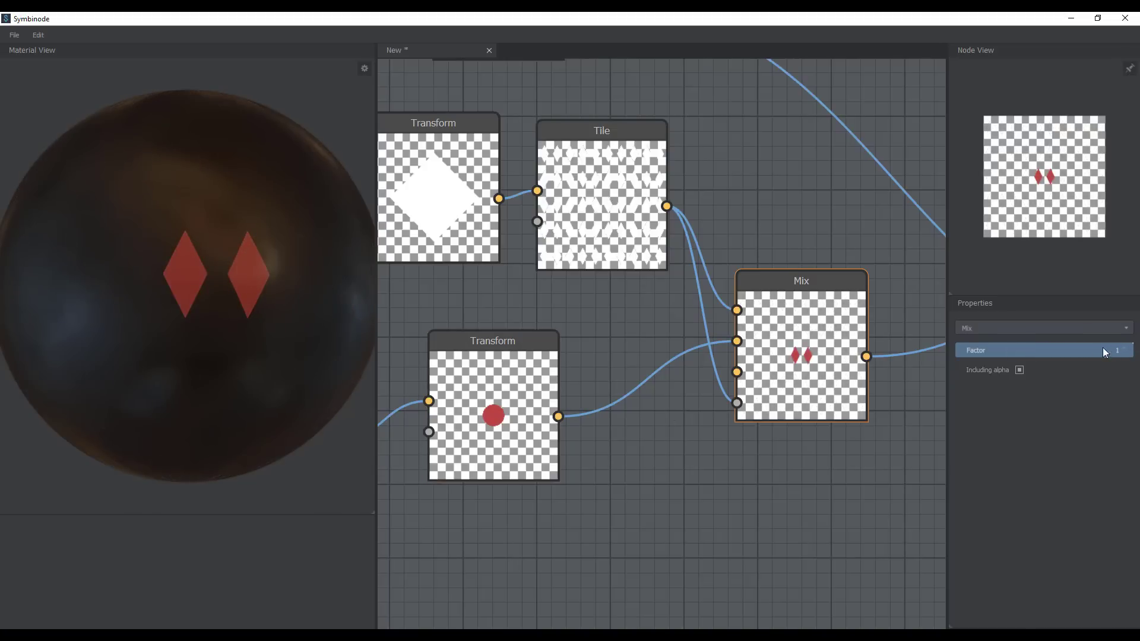
left_click_drag(1100, 354, 977, 359)
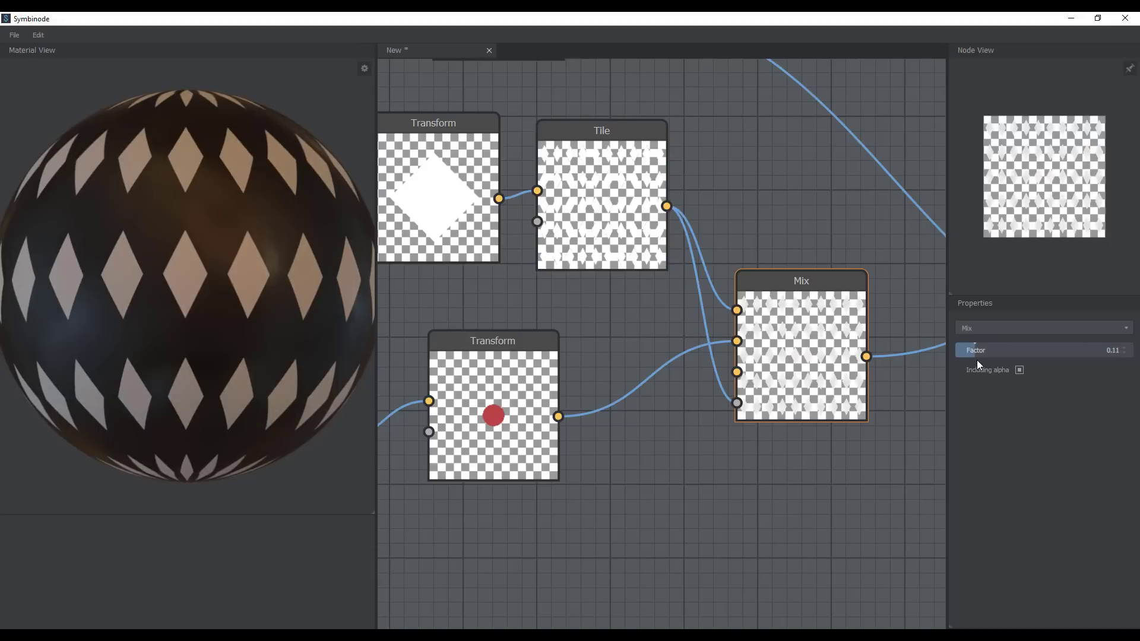
key("ctrl+z")
key("ctrl+z")
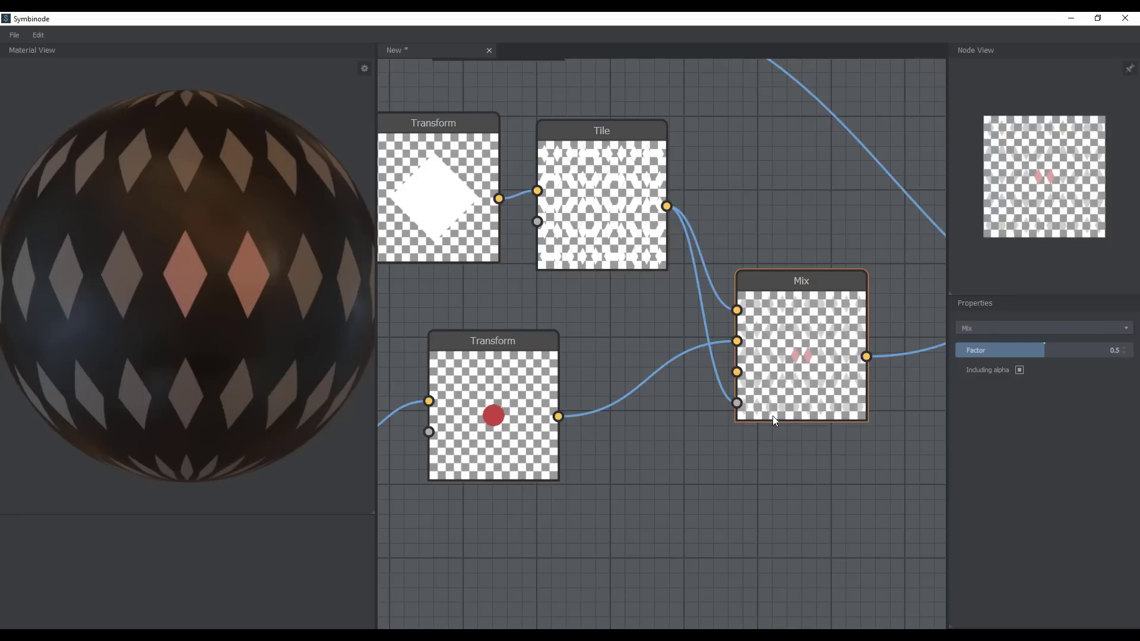
left_click_drag(737, 403, 697, 365)
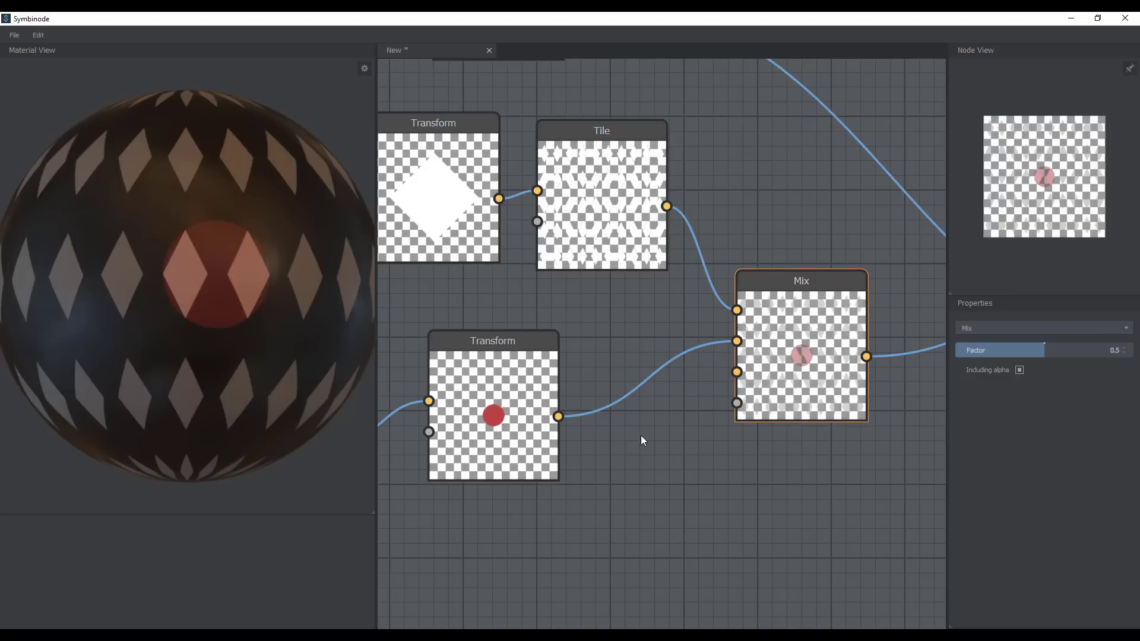
- Add an Inverse node below the Mix node and feed it from the circle's Transform node
scroll(666, 419, "down", 1)
middle_click_drag(657, 440, 672, 380)
right_click(657, 394)
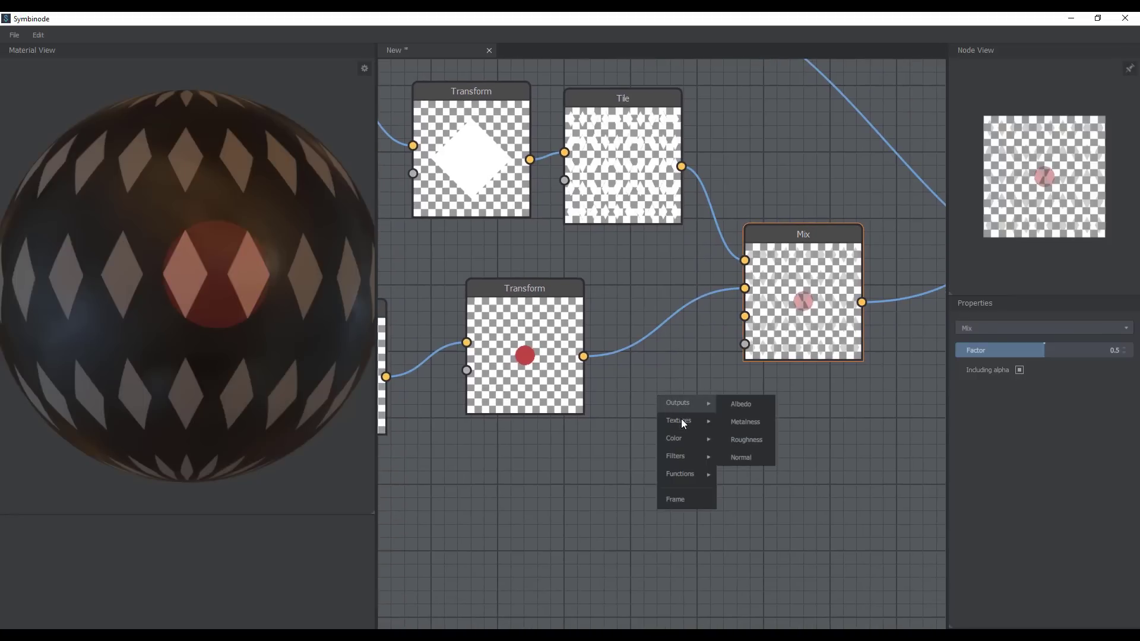
mouse_move(682, 439)
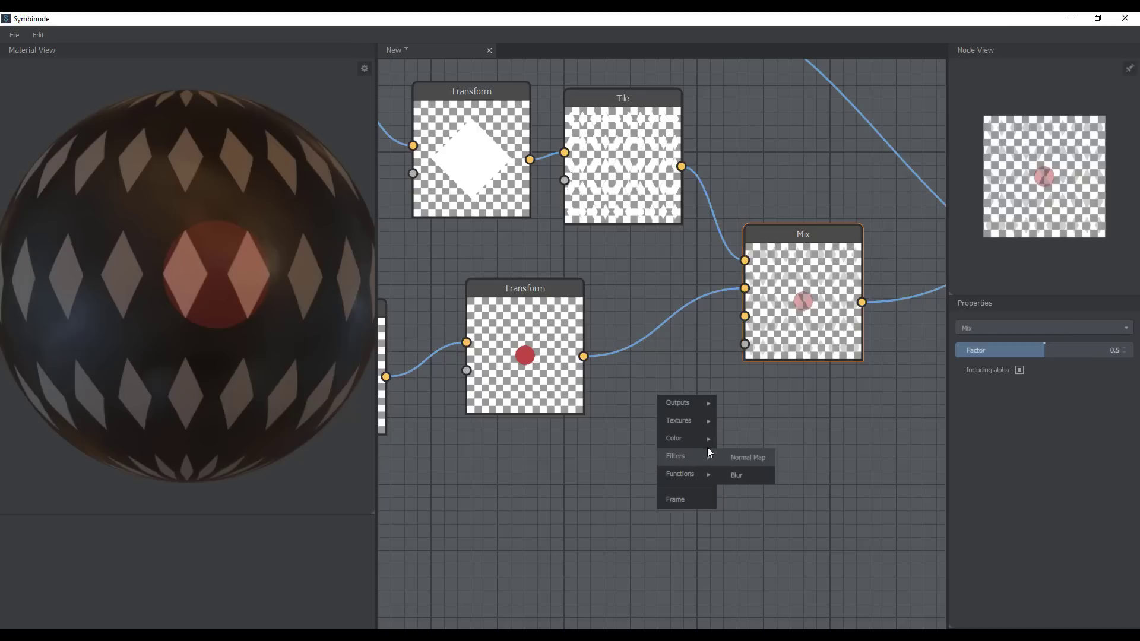
left_click(755, 456)
left_click_drag(583, 356, 675, 473)
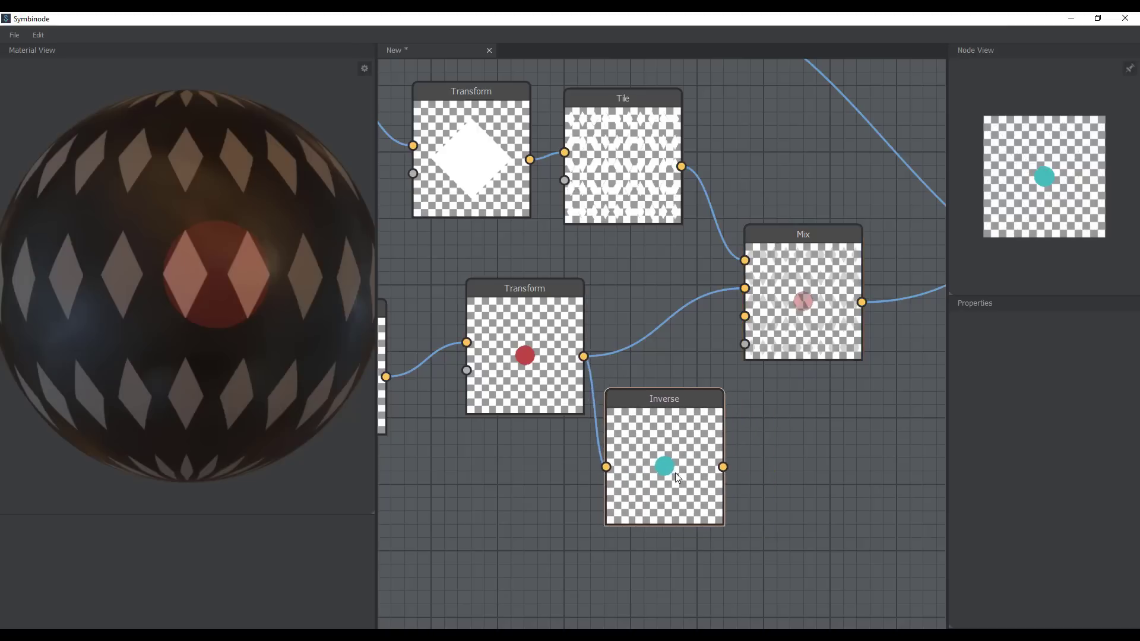
- Feed the Inverse node from the white Circle node instead and connect its output to the Mix node's Mask input
scroll(674, 472, "down", 4)
scroll(443, 330, "up", 3)
left_click_drag(421, 310, 799, 411)
middle_click_drag(821, 481, 593, 540)
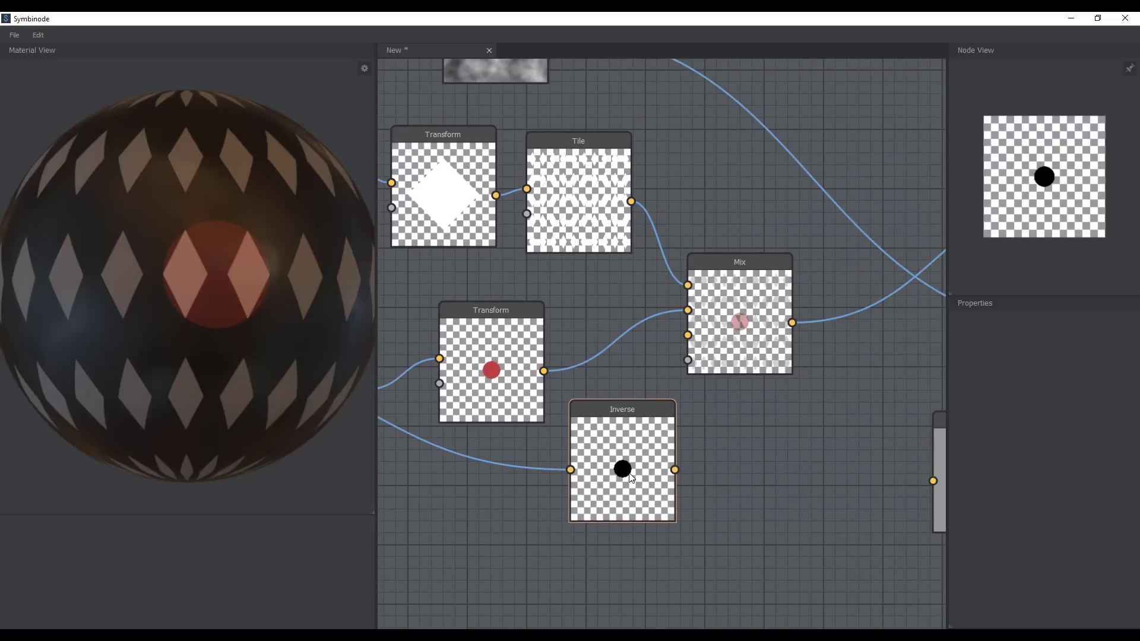
left_click_drag(675, 470, 688, 361)
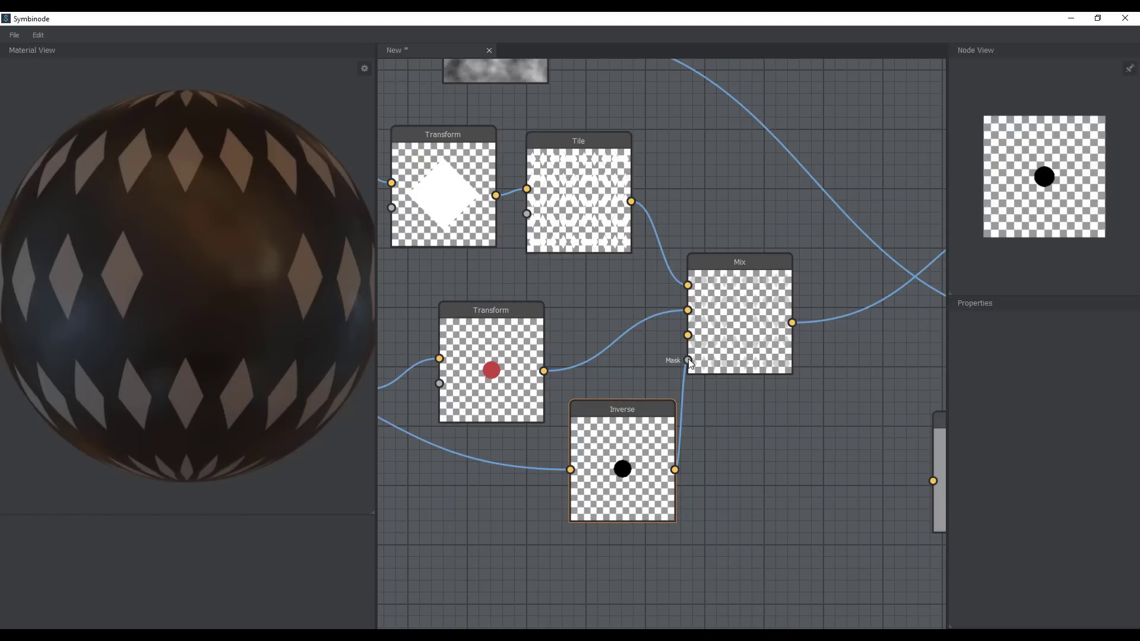
- Add a second Mix node and place it just before the Normal Map node
scroll(697, 413, "down", 6)
middle_click_drag(730, 472, 795, 488)
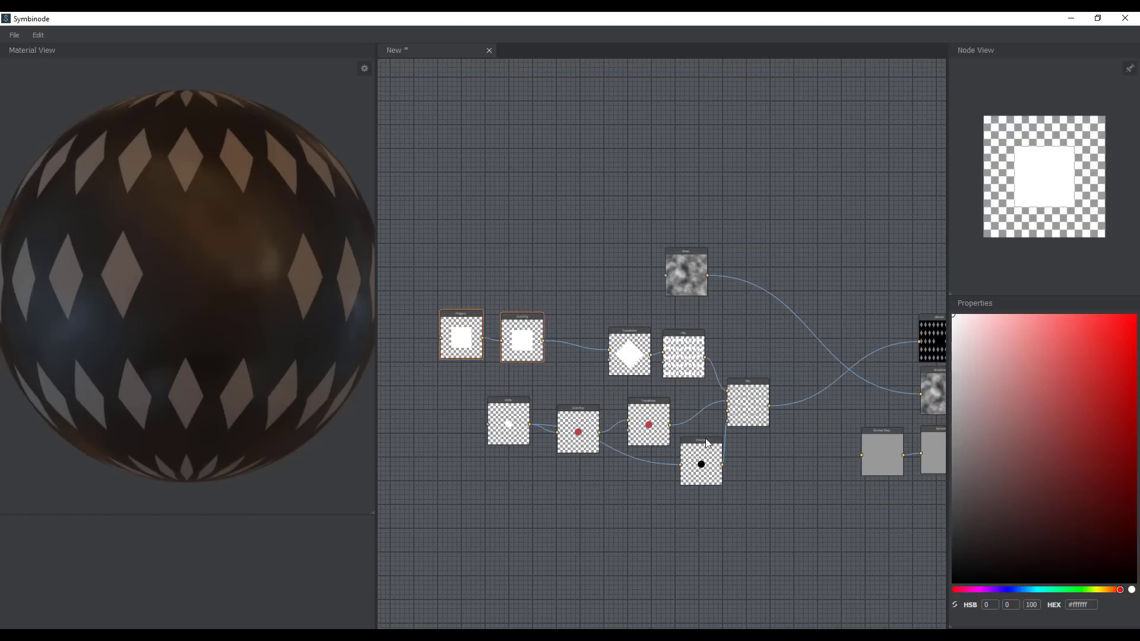
middle_click_drag(775, 465, 715, 450)
scroll(716, 455, "up", 5)
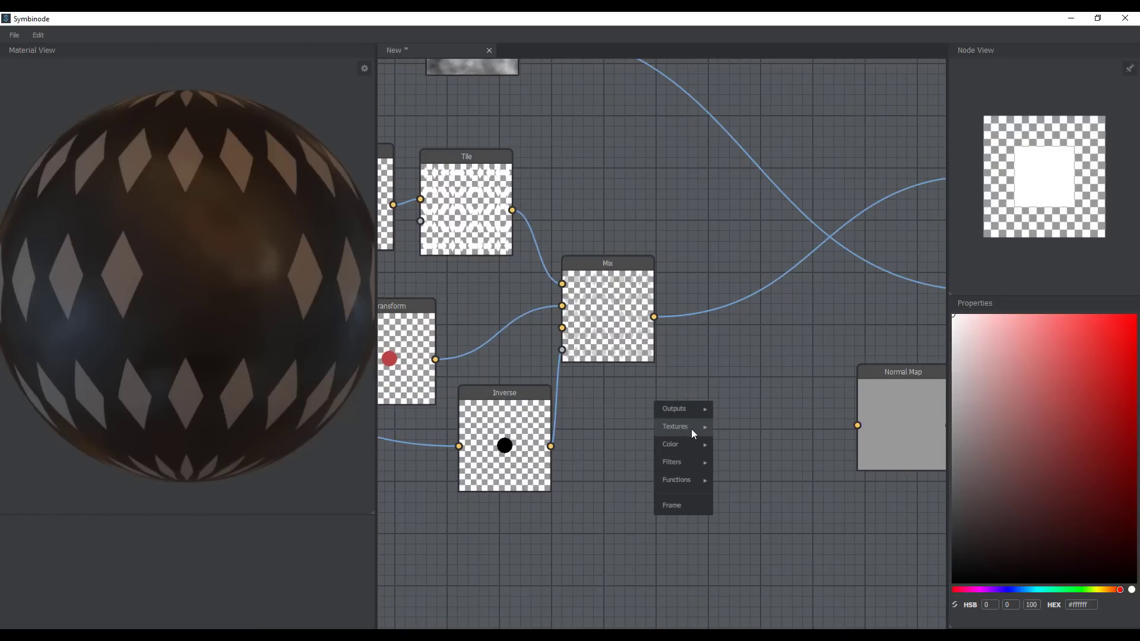
mouse_move(689, 443)
left_click(734, 446)
left_click_drag(730, 500, 776, 424)
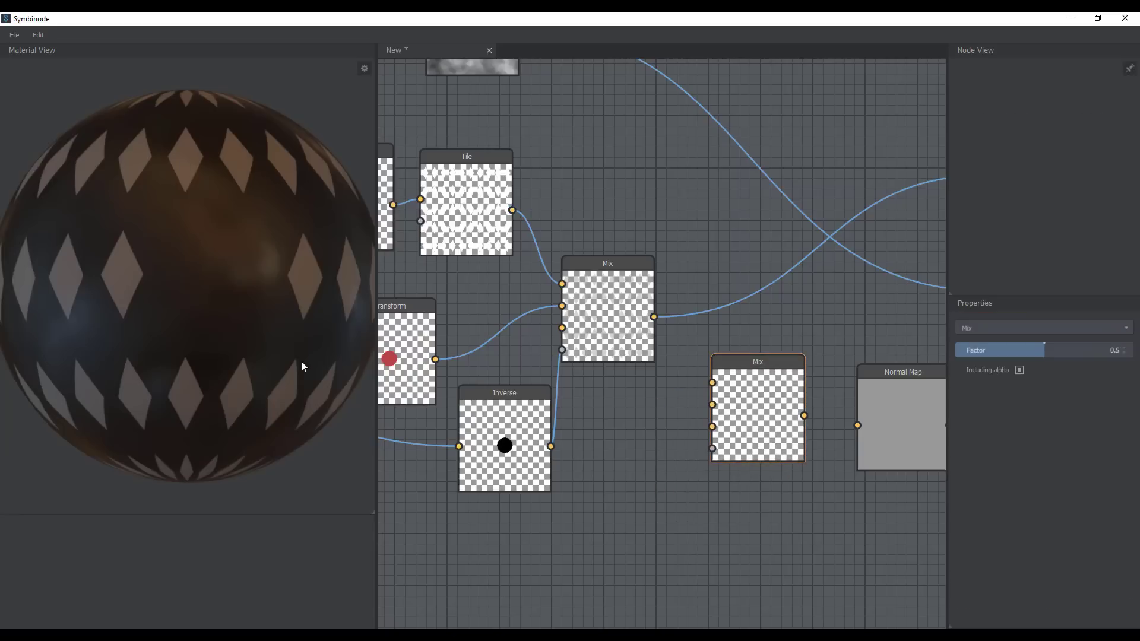
- Connect the Tile output to the second Mix node's first color input and the circle's Transform output to its second
left_click_drag(512, 211, 714, 383)
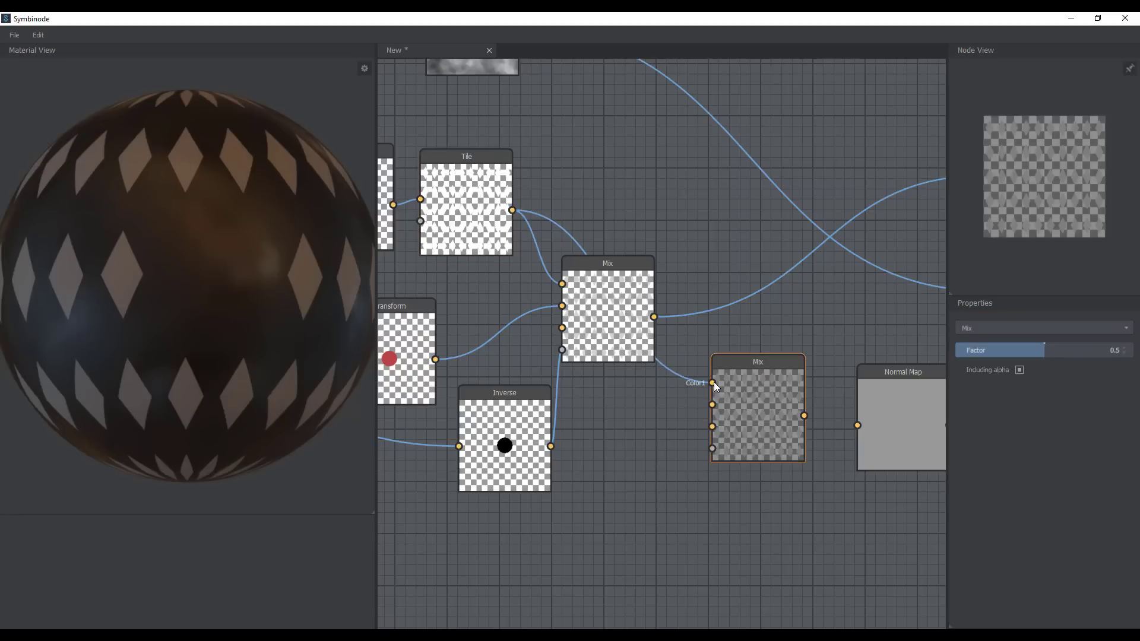
middle_click_drag(493, 352, 479, 307)
left_click_drag(422, 315, 697, 360)
middle_click_drag(645, 399, 653, 358)
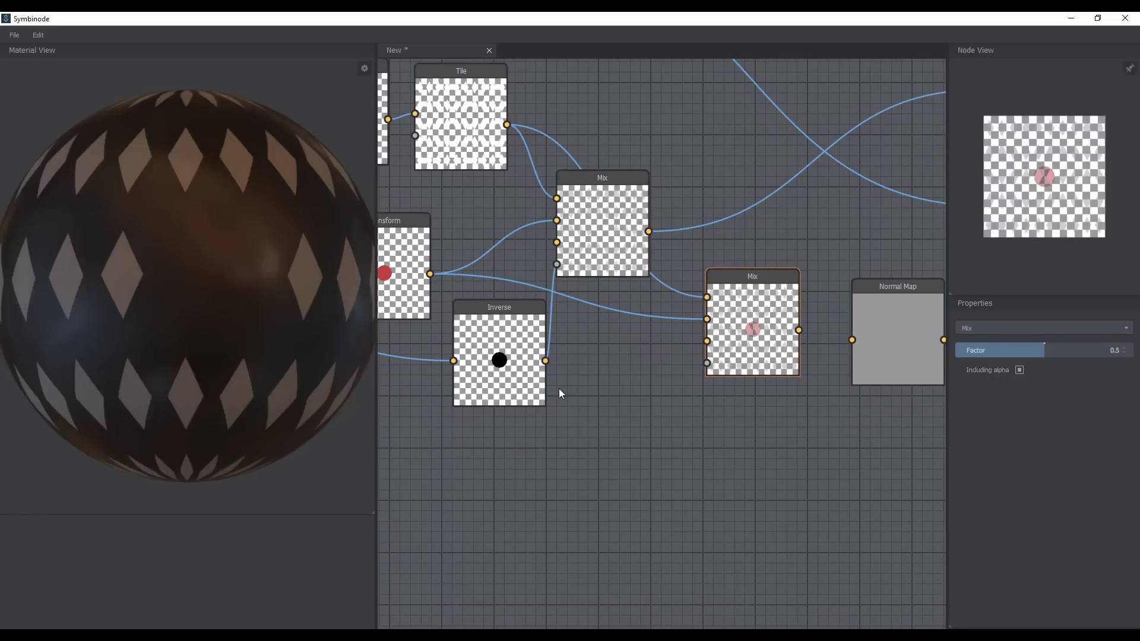
- Add a second Inverse node fed by the first one and connect its output to the second Mix node's Mask input
middle_click_drag(578, 382, 681, 333)
scroll(681, 333, "down", 3)
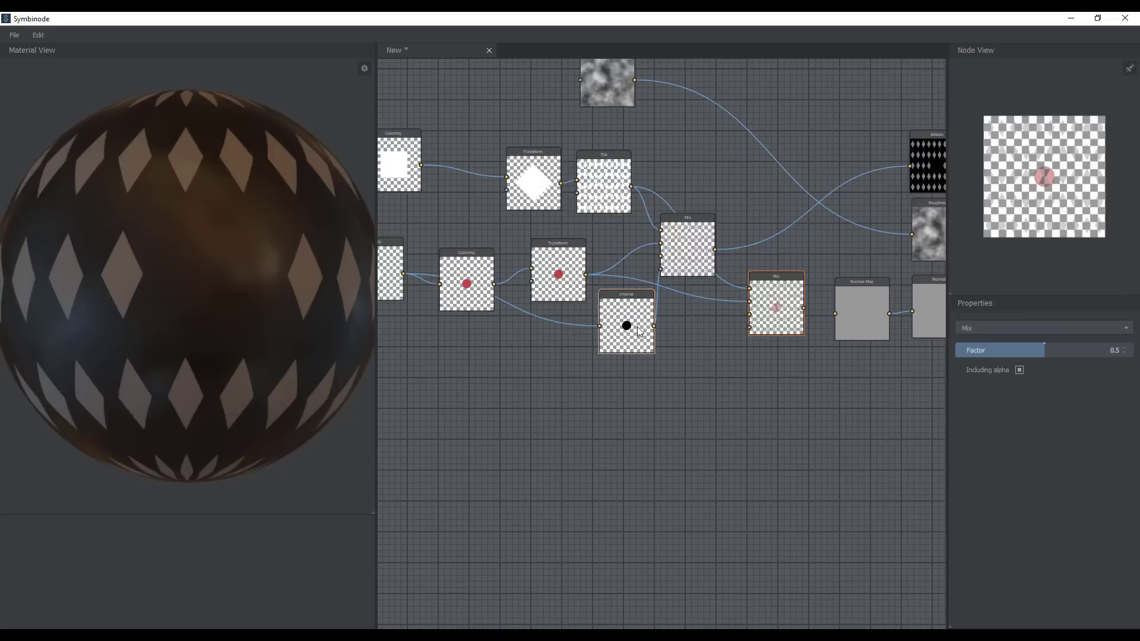
left_click(639, 333)
scroll(674, 306, "up", 3)
right_click(674, 304)
mouse_move(698, 347)
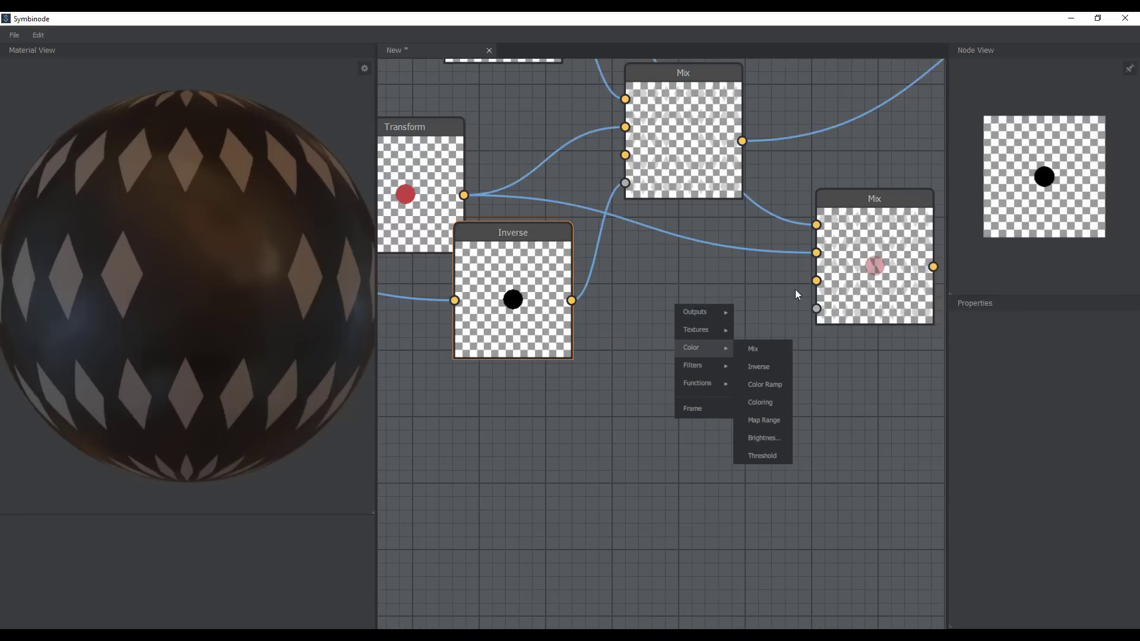
left_click(764, 365)
left_click_drag(569, 300, 681, 382)
left_click_drag(772, 391, 708, 374)
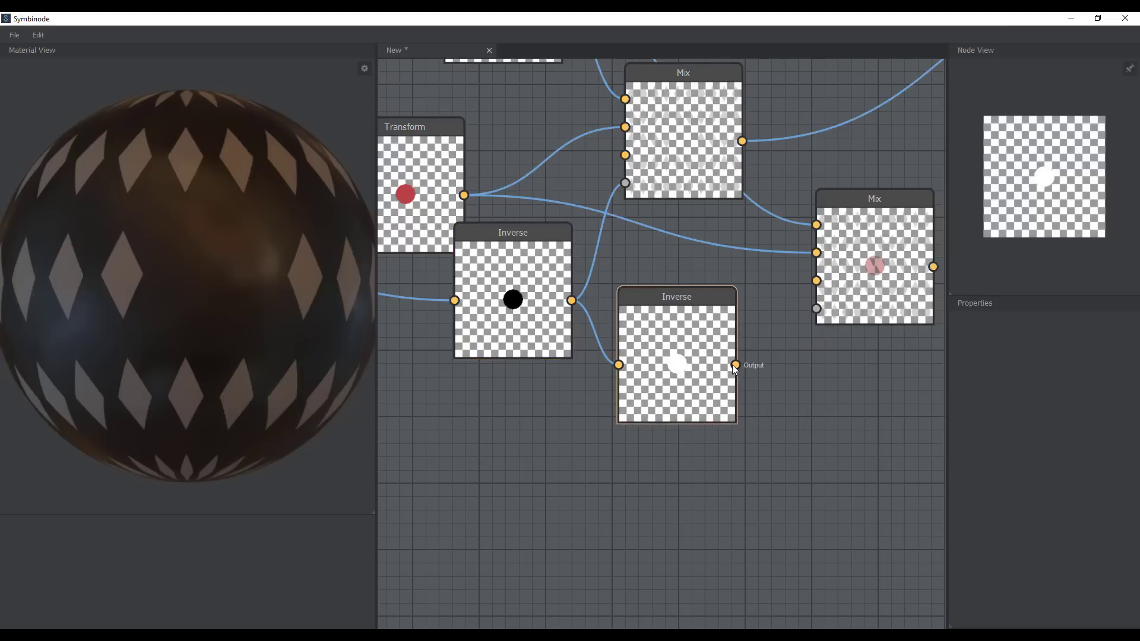
left_click_drag(800, 334, 819, 309)
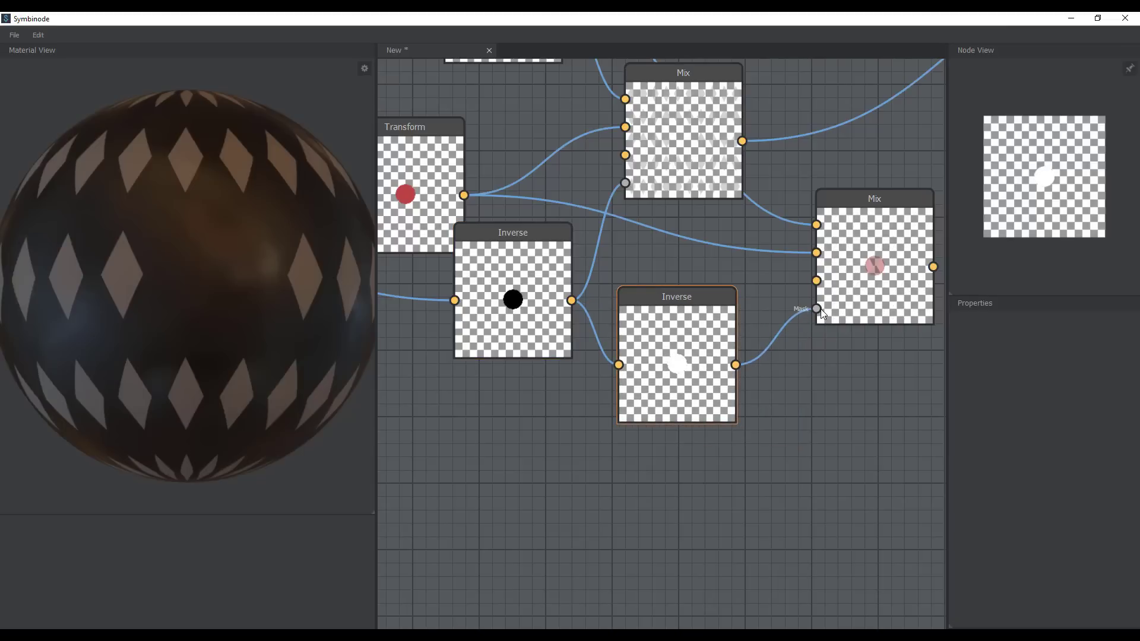
- Rearrange the two Mix nodes one above the other, leaving free space before the output nodes
left_click(853, 307)
scroll(775, 391, "down", 1)
middle_click_drag(752, 436, 473, 558)
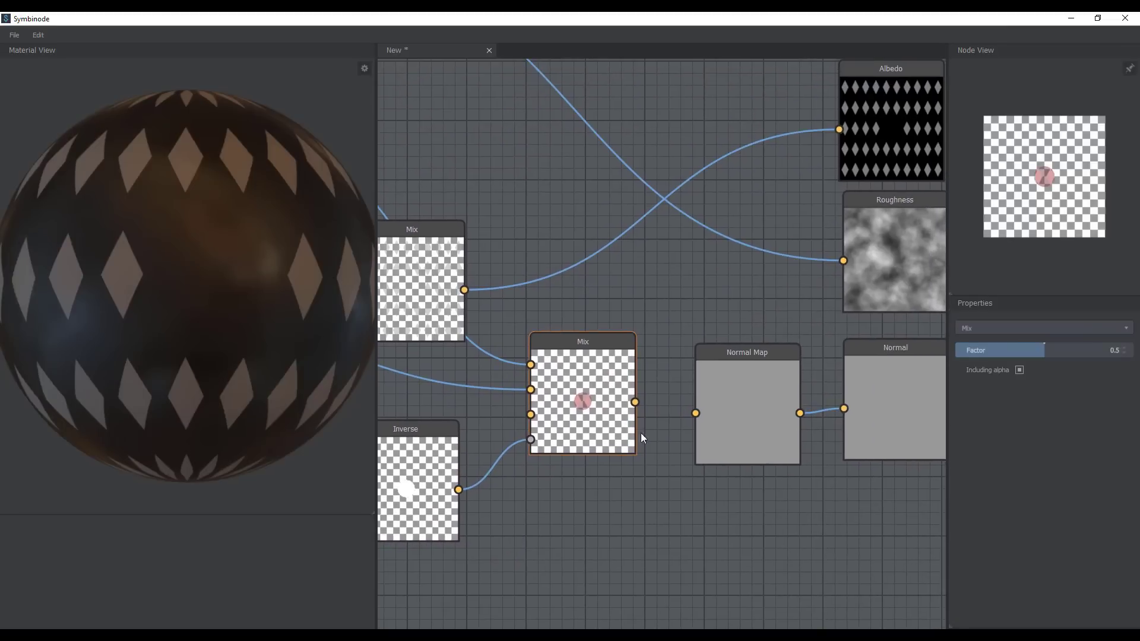
middle_click_drag(660, 361, 664, 431)
left_click_drag(643, 467, 659, 428)
left_click_drag(436, 347, 517, 273)
left_click_drag(584, 431, 522, 409)
- Add a third Mix node, connect both Mix outputs to its color inputs, and link its output to Albedo
right_click(607, 358)
mouse_move(622, 365)
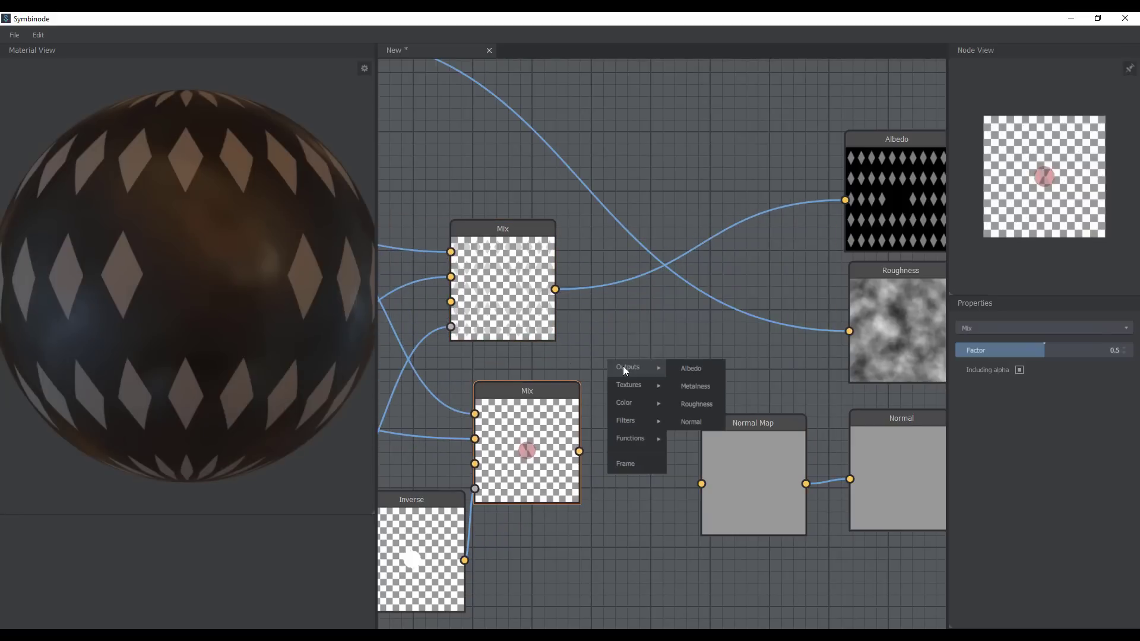
mouse_move(627, 403)
left_click(694, 405)
left_click_drag(659, 380, 656, 342)
left_click_drag(554, 289, 612, 377)
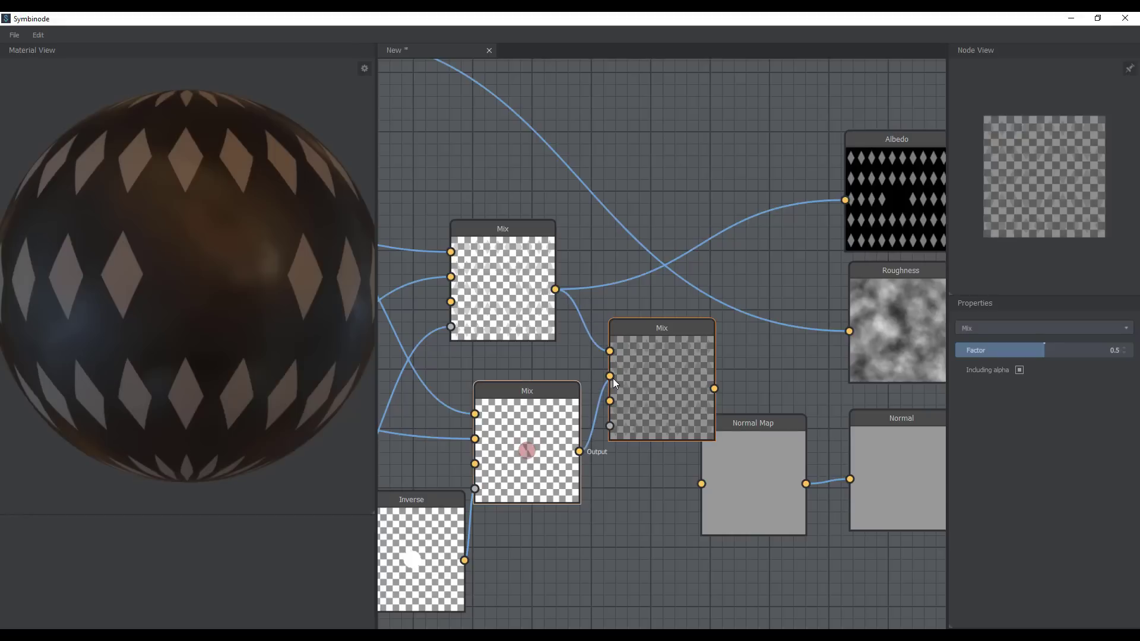
left_click_drag(775, 271, 844, 200)
- Set the Factor to 1 on the Mix node showing the circle and reduce it to the minimum on the diamond Mix node
left_click(527, 416)
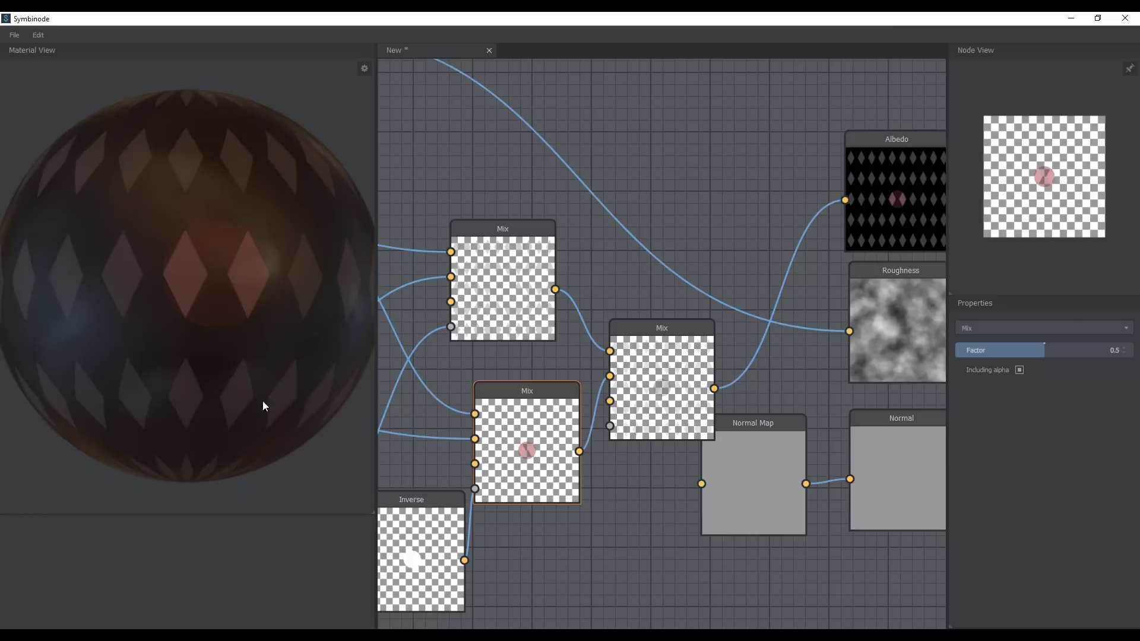
middle_click_drag(574, 488, 718, 438)
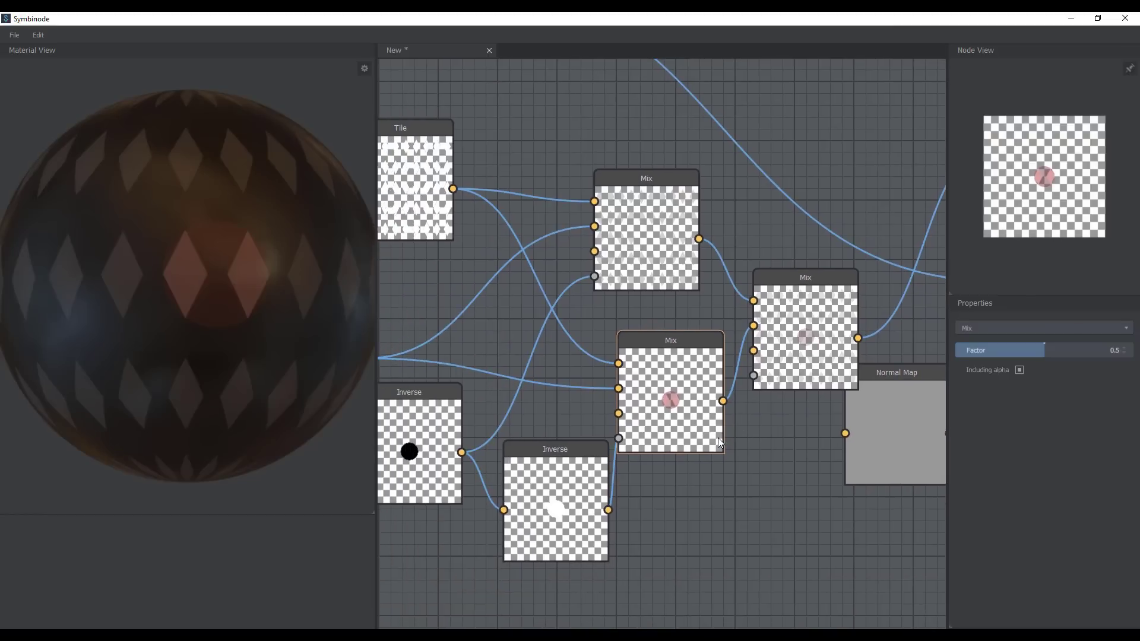
mouse_move(1053, 356)
left_mouse_down()
mouse_move(1113, 359)
mouse_move(1047, 364)
left_mouse_up()
left_click(1016, 351)
left_click_drag(1038, 378, 1132, 375)
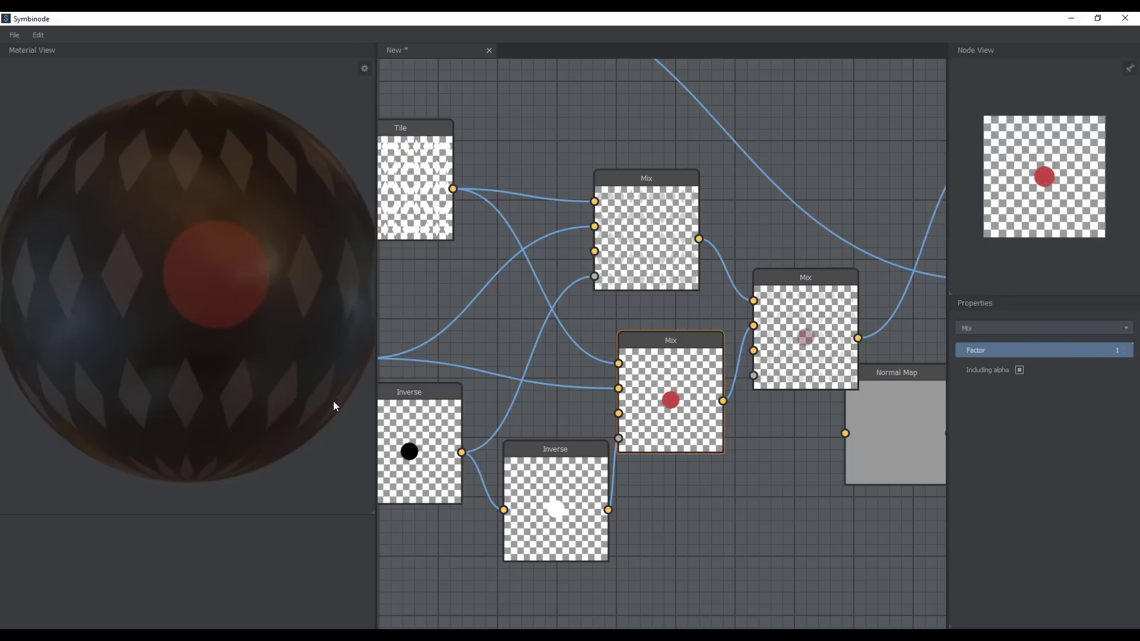
left_click(674, 227)
left_click_drag(1043, 353, 952, 350)
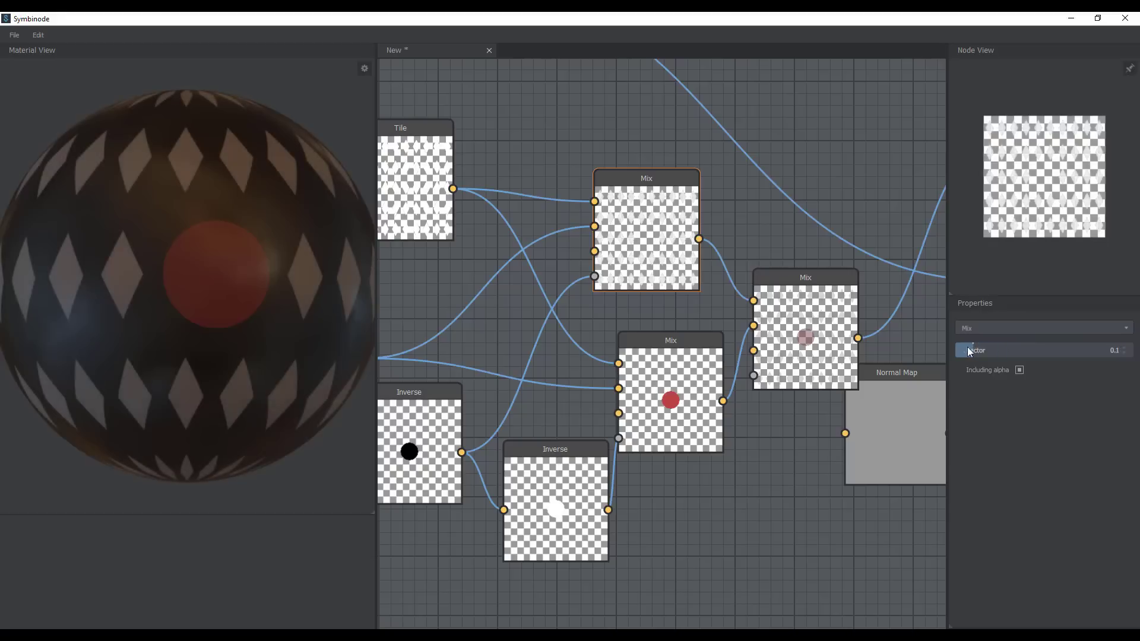
- Inspect the preview sphere, set the third Mix node's blending mode to Add, and turn the sphere to view the result
scroll(222, 242, "down", 7)
left_click_drag(222, 244, 285, 321)
scroll(153, 284, "up", 6)
left_click_drag(153, 284, 178, 310)
scroll(178, 310, "up", 3)
left_click(579, 498)
left_click(800, 347)
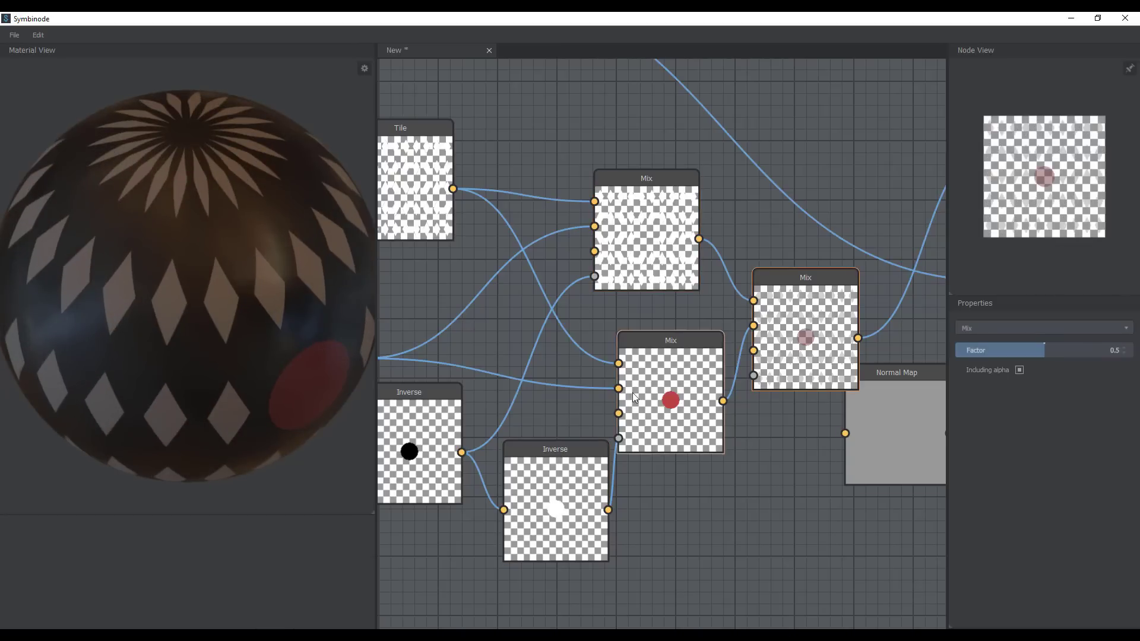
middle_click_drag(781, 478, 730, 473)
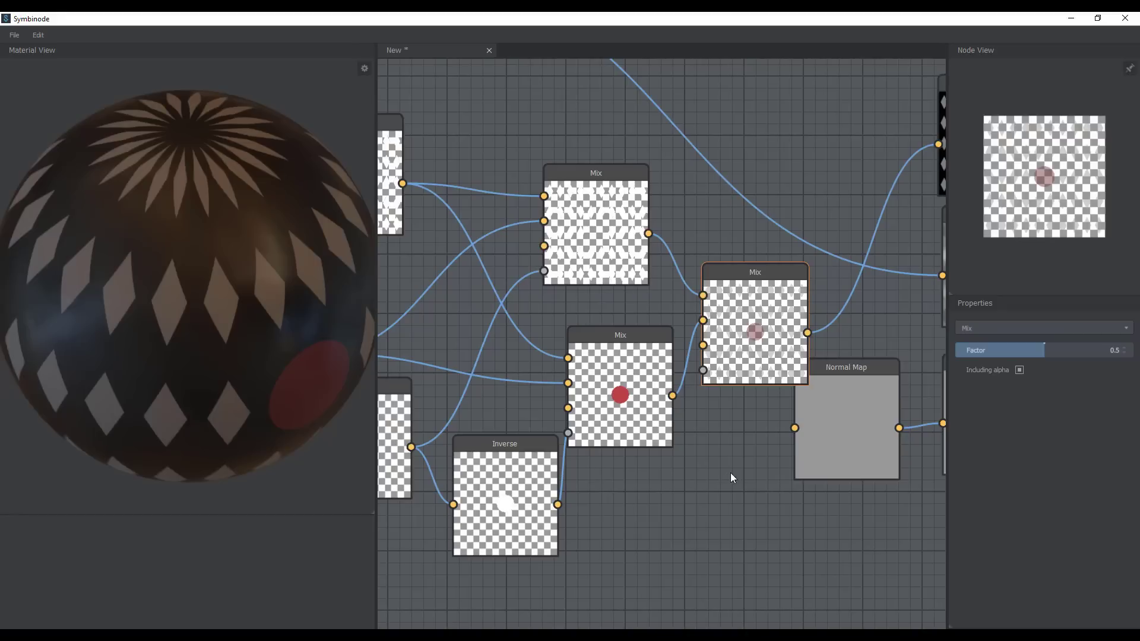
left_click(1040, 327)
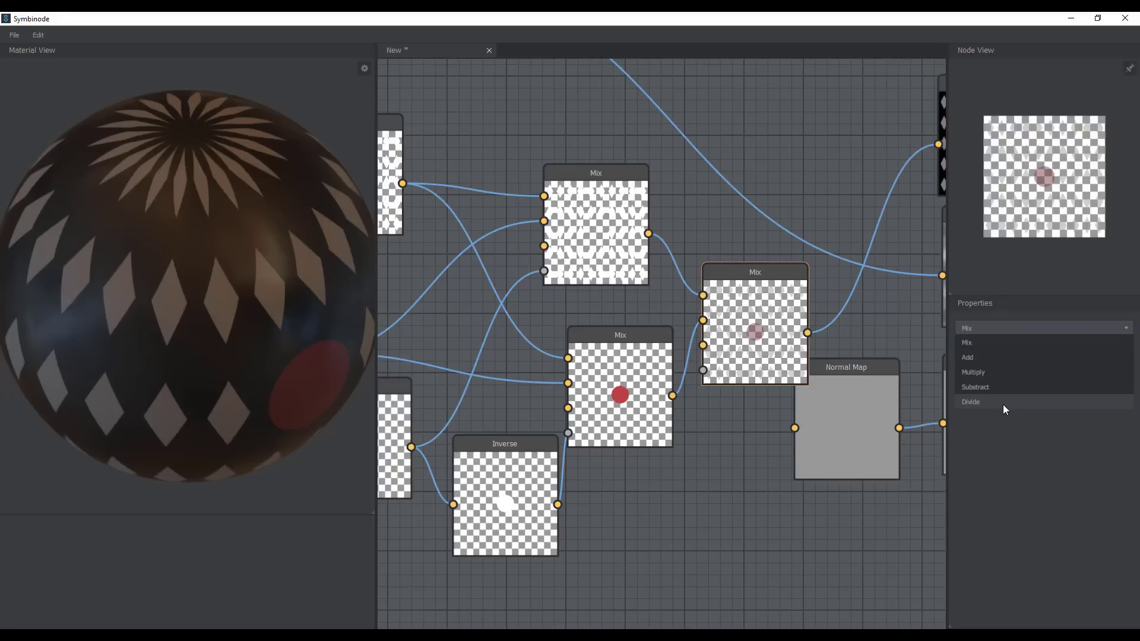
left_click(1005, 358)
left_click_drag(204, 385, 221, 352)
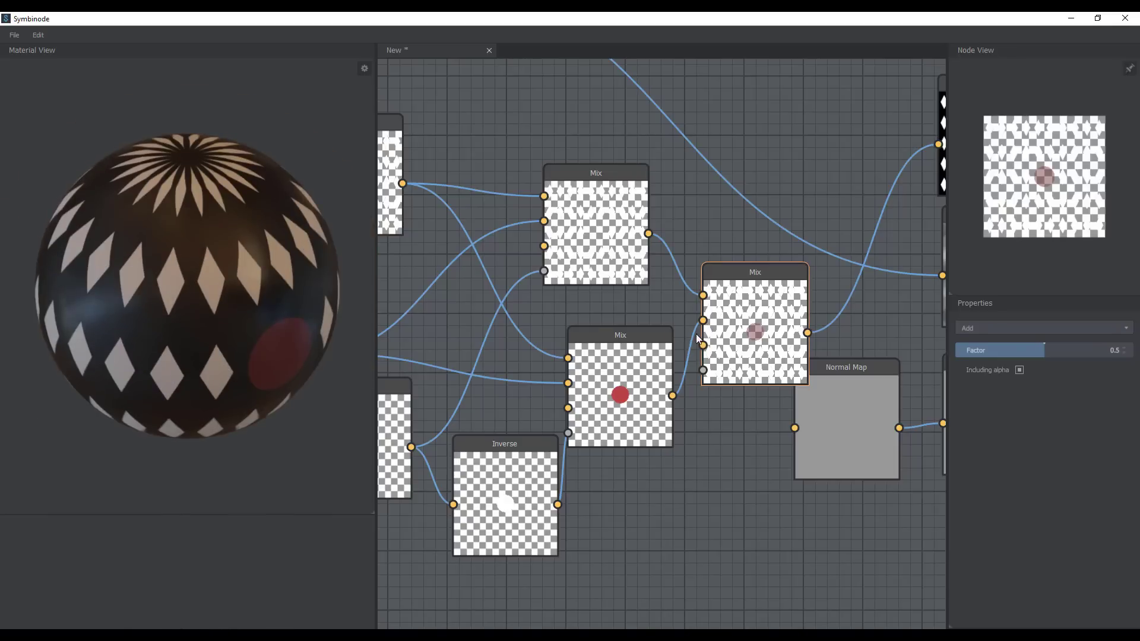
- Move the Polygon and Coloring nodes of the diamond branch closer to Transform and shift the whole pattern network away from the Normal Map node
scroll(698, 335, "down", 4)
middle_click_drag(710, 414, 771, 423)
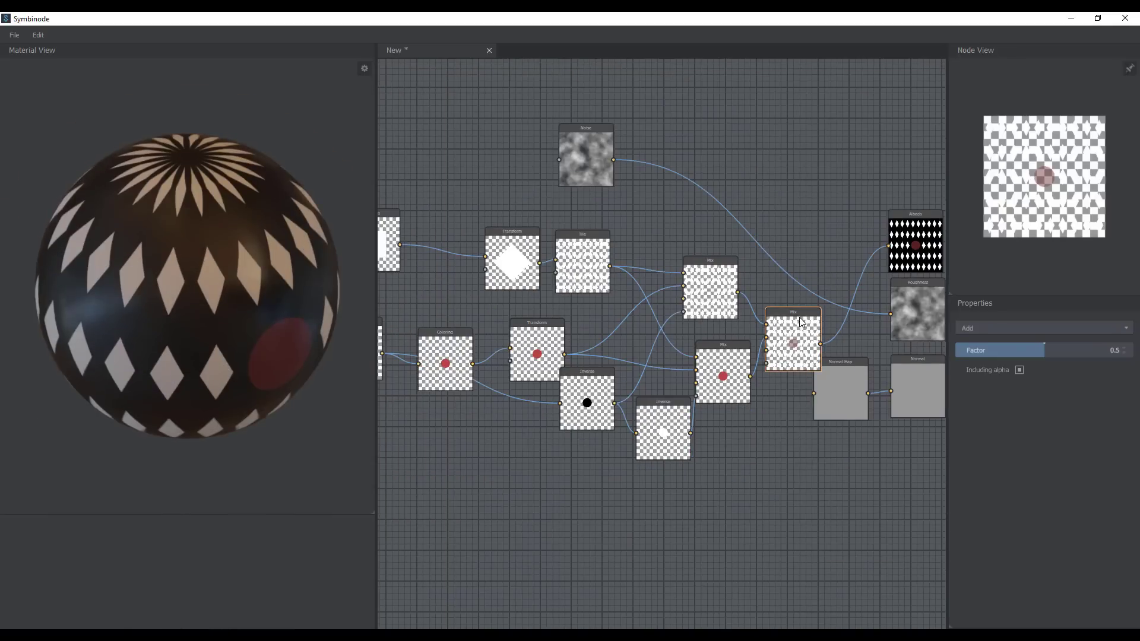
scroll(742, 469, "down", 5)
scroll(762, 484, "up", 8)
scroll(741, 472, "down", 3)
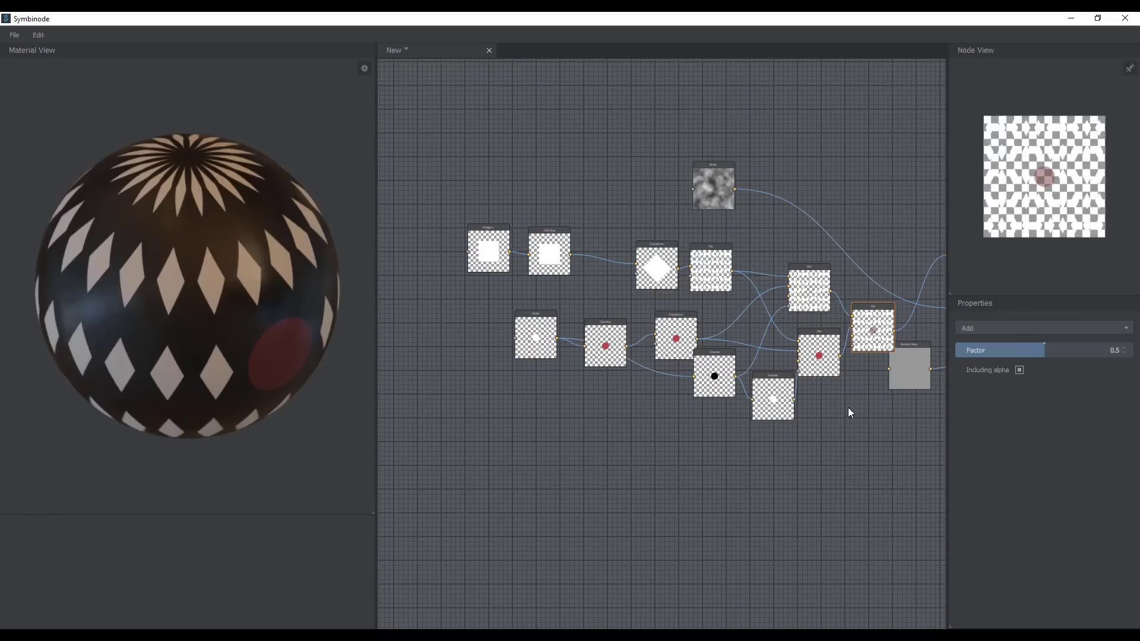
scroll(847, 408, "up", 4)
scroll(829, 471, "down", 3)
left_click_drag(492, 416, 882, 293)
left_click_drag(485, 251, 640, 293)
left_click(558, 407)
left_click_drag(484, 451, 721, 343)
left_click_drag(903, 350, 784, 373)
- Add a Frame, enlarge it, and place the diamond branch, the circle branch and the first Inverse node inside it
left_click_drag(407, 244, 832, 525)
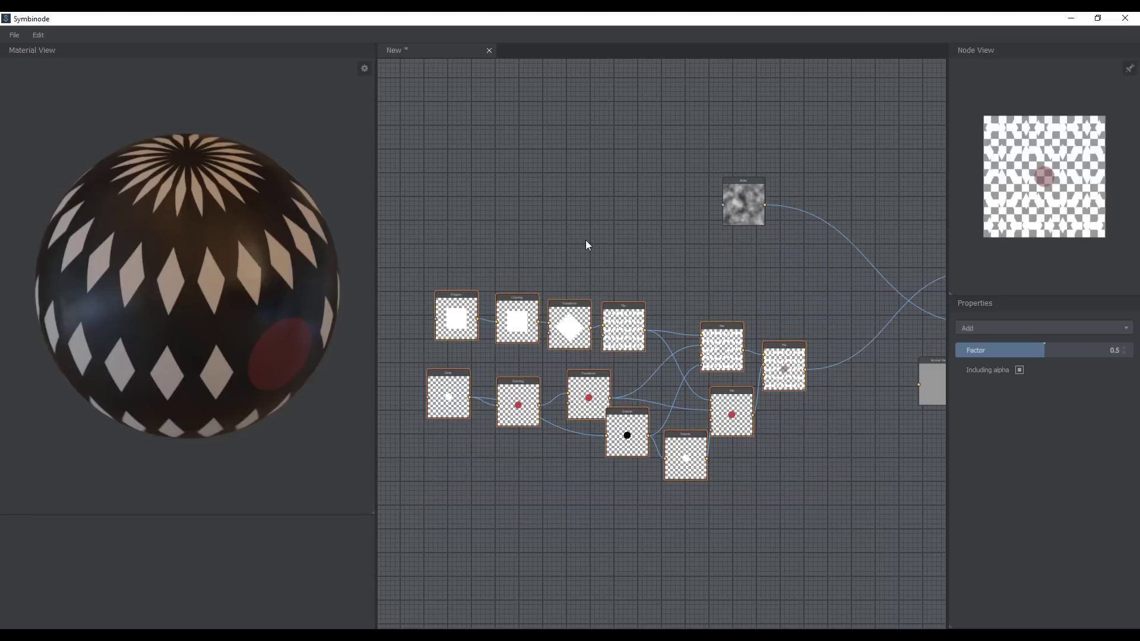
right_click(536, 246)
left_click(562, 347)
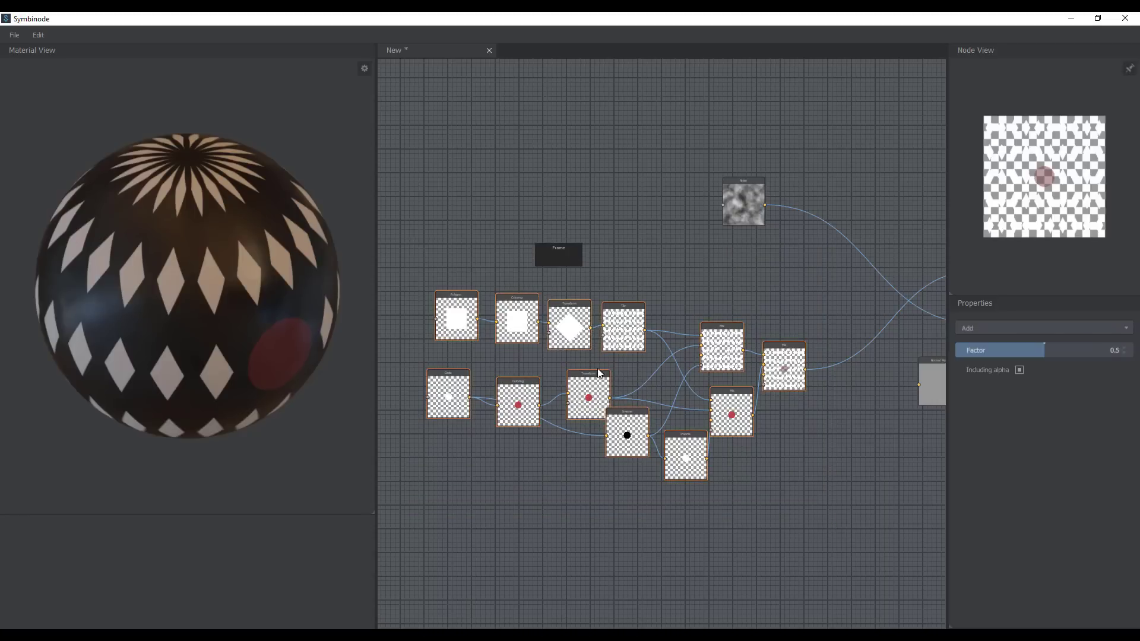
left_click_drag(582, 266, 820, 490)
left_click_drag(407, 276, 612, 429)
left_click_drag(601, 373, 684, 363)
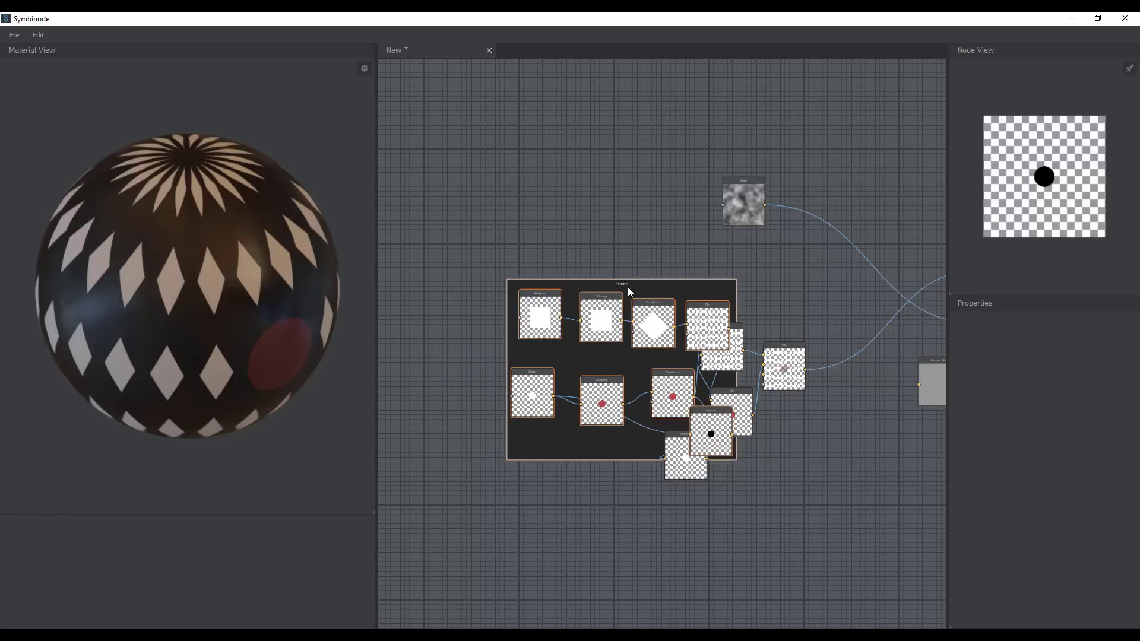
- Move the frame together with its contained nodes away from the Mix nodes
left_click_drag(625, 290, 494, 237)
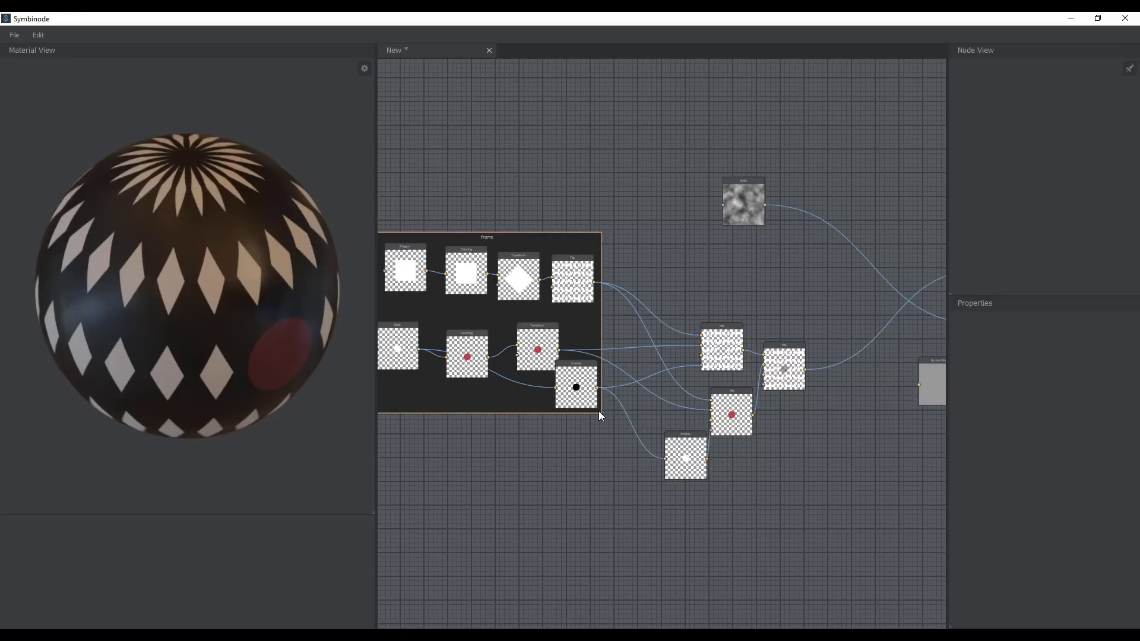
mouse_move(598, 412)
left_mouse_down()
mouse_move(631, 426)
mouse_move(582, 425)
left_mouse_up()
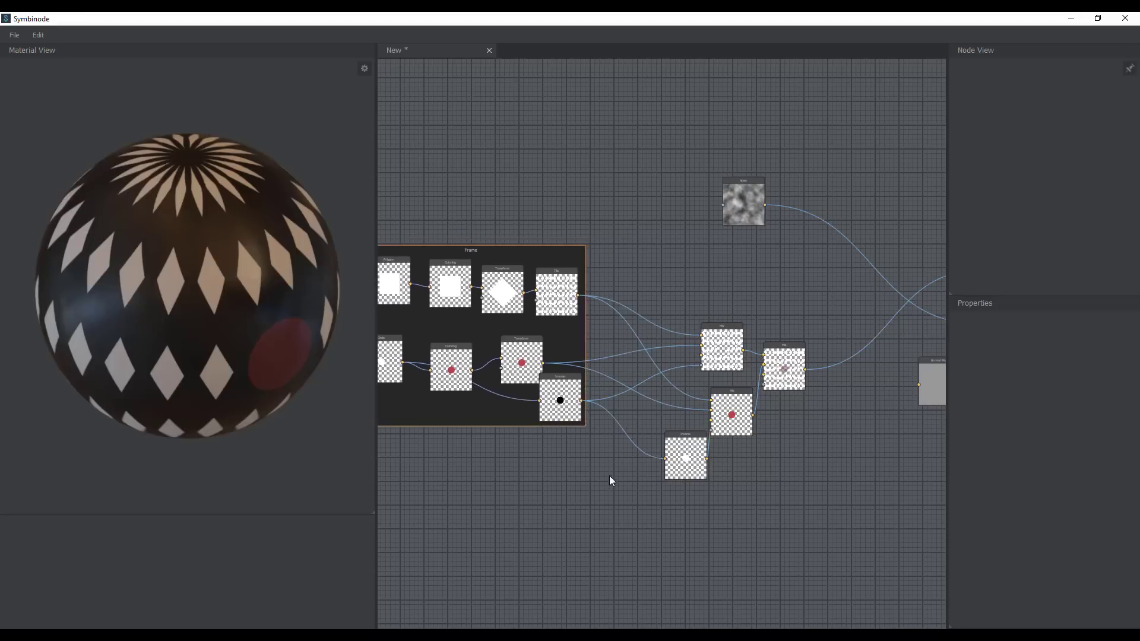
left_click_drag(583, 252, 619, 253)
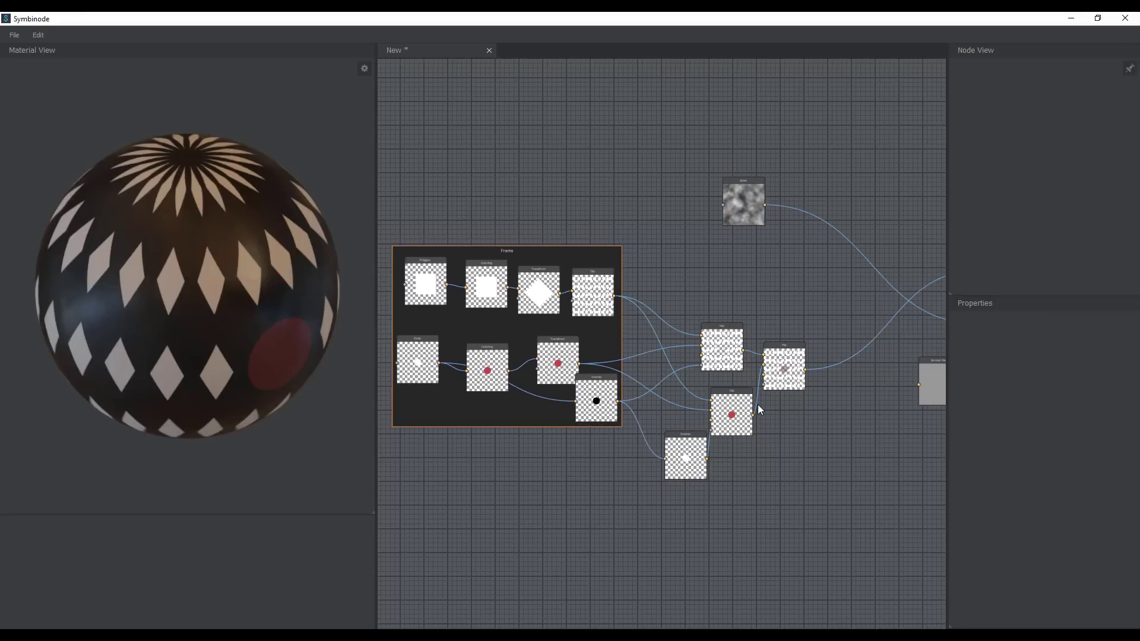
- Widen the frame to hold the three Mix nodes and the second Inverse node, and reposition the complete group below the Noise node
left_click_drag(829, 338, 568, 392)
left_click_drag(635, 346, 722, 362)
left_click_drag(631, 262, 674, 276)
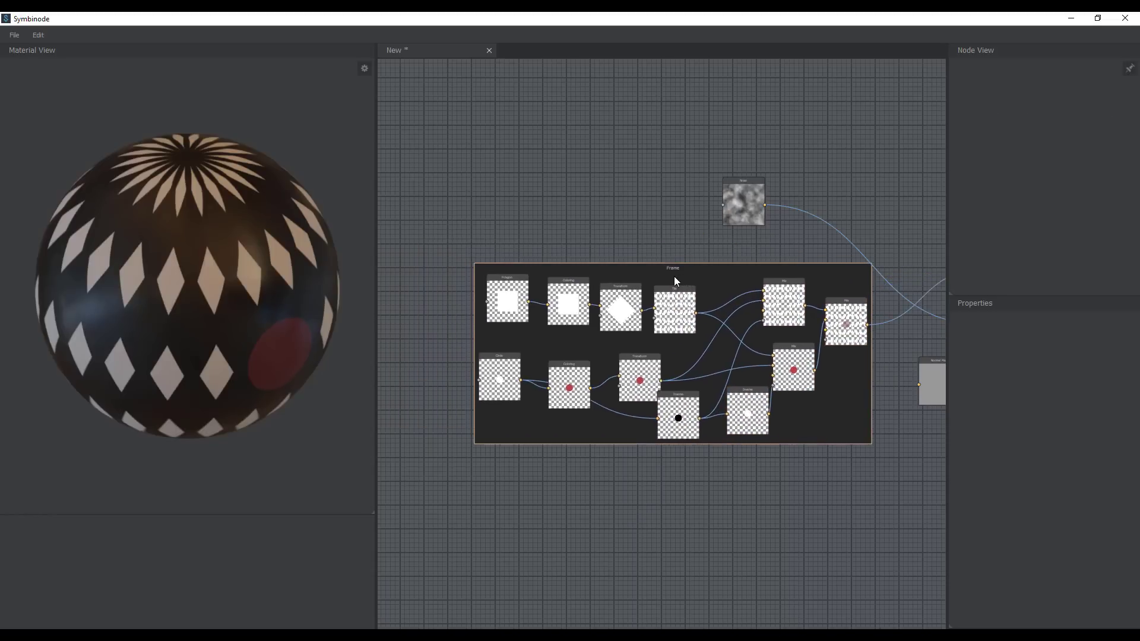
scroll(674, 276, "down", 5)
scroll(625, 381, "up", 6)
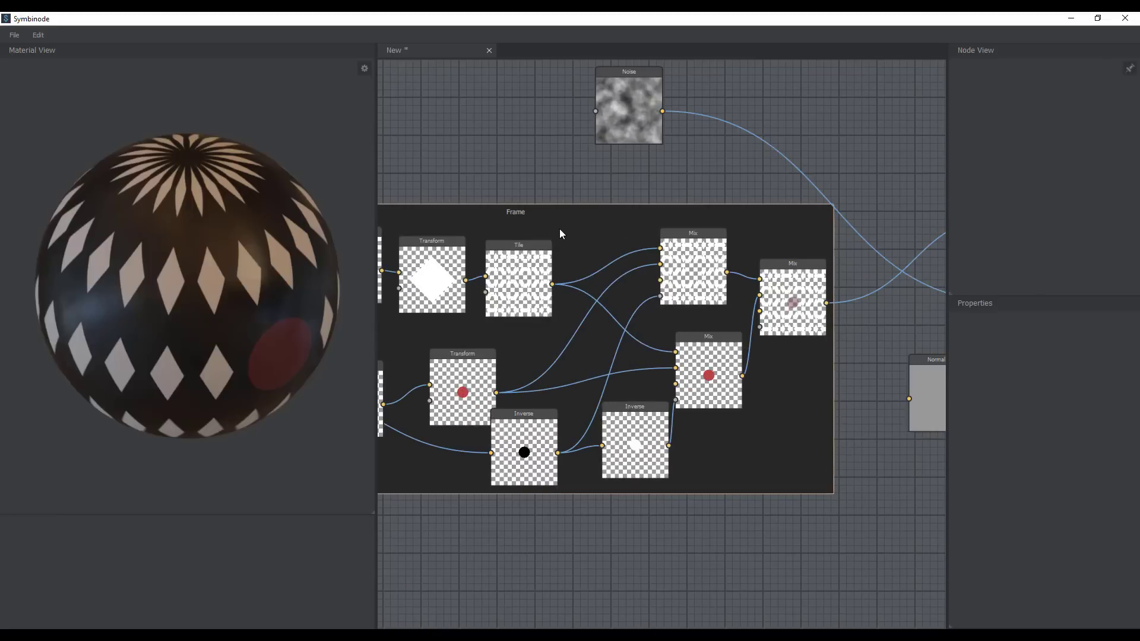
- Reposition the Noise node, connect its output to the Normal Map input, and rotate the sphere to check the surface
middle_click_drag(694, 155, 578, 201)
left_click_drag(514, 113, 491, 105)
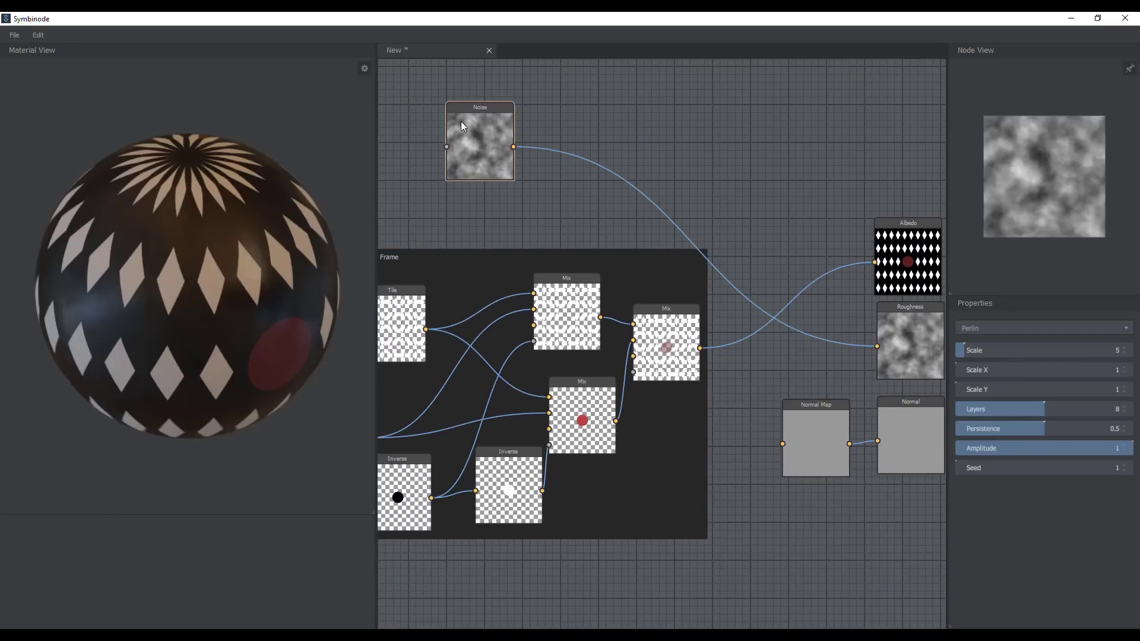
left_click_drag(150, 320, 196, 277)
scroll(196, 277, "up", 3)
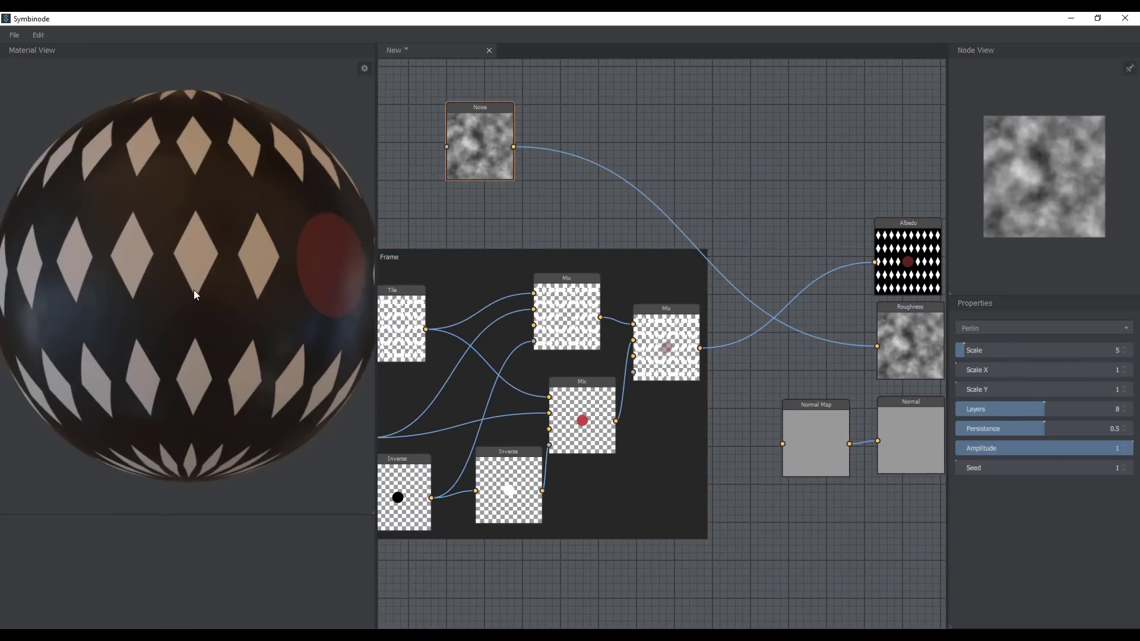
scroll(807, 261, "down", 4)
scroll(781, 321, "up", 2)
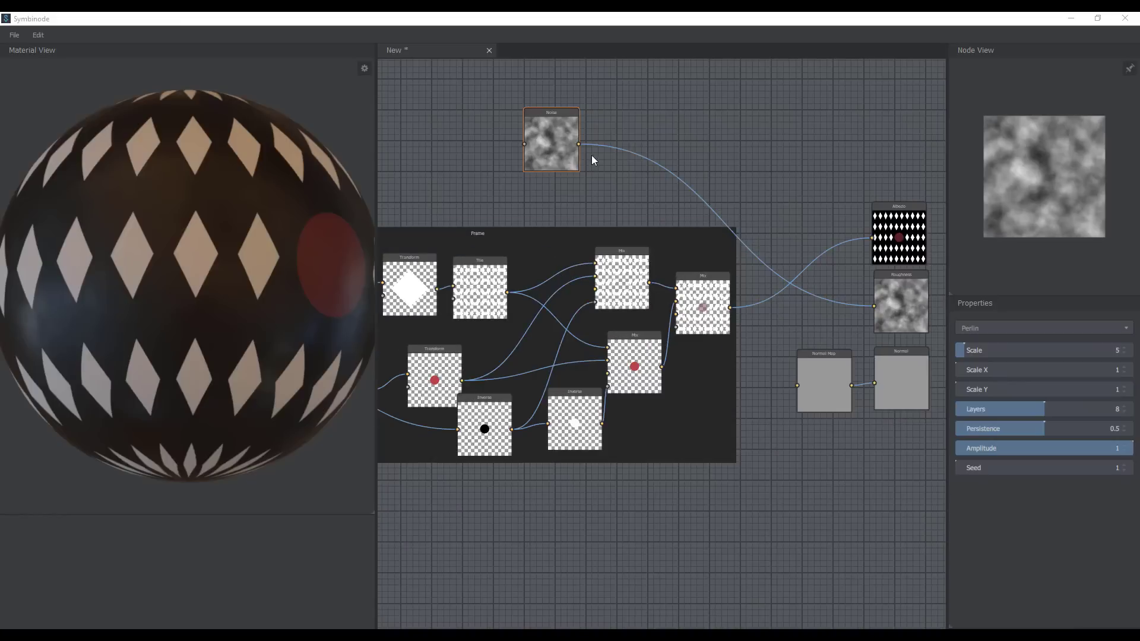
left_click_drag(577, 146, 798, 384)
left_click_drag(151, 283, 82, 289)
scroll(625, 272, "down", 2)
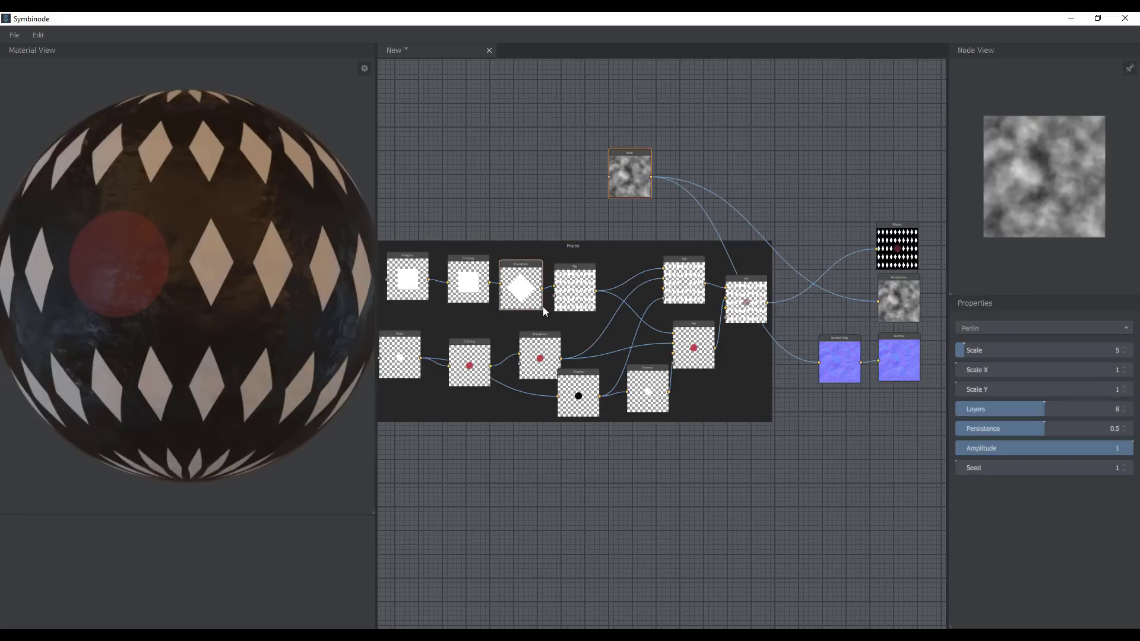
- Open the symbinode.sne project and bring its Mix and Coloring nodes into view
left_click(14, 35)
left_click(20, 69)
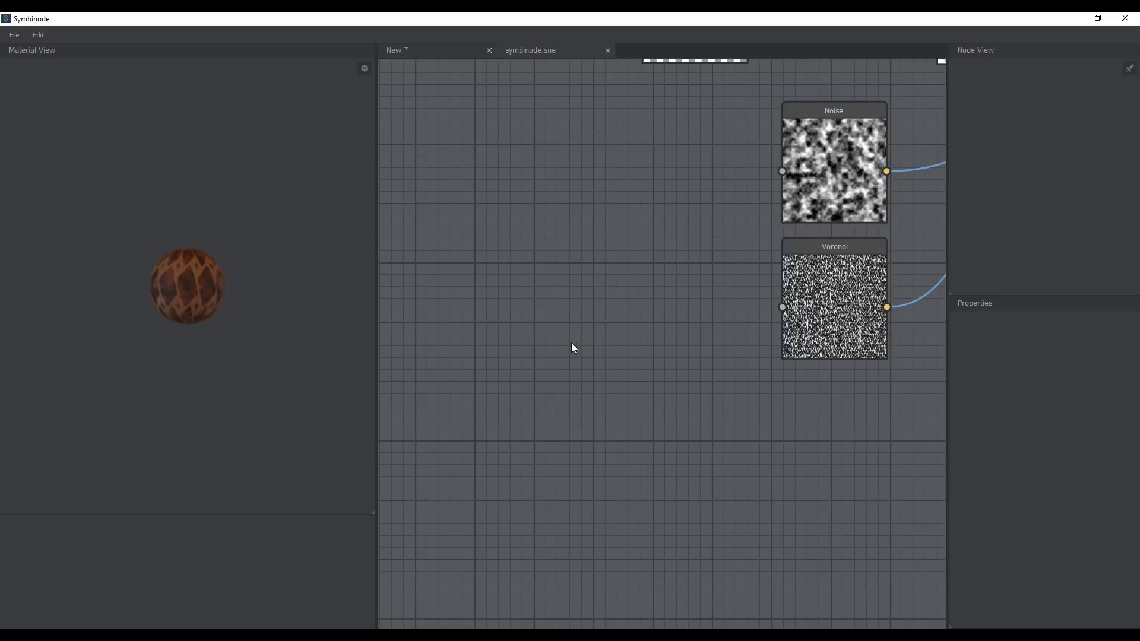
middle_click_drag(731, 320, 515, 392)
middle_click_drag(923, 240, 527, 351)
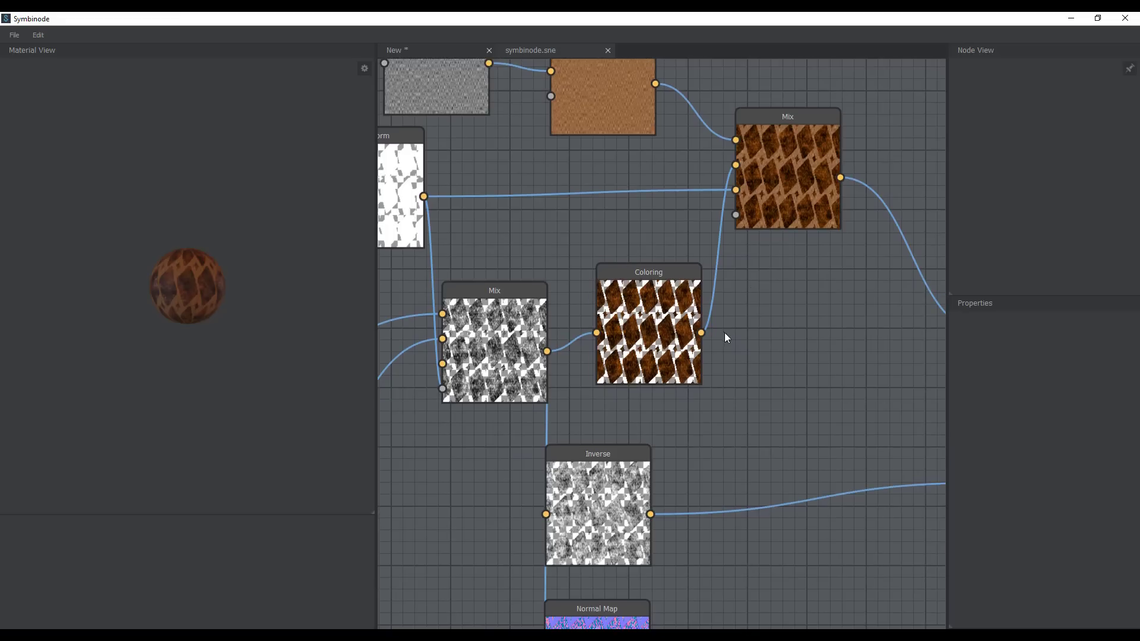
- Examine the overall node graph of symbinode.sne and its wooden material on the preview sphere
scroll(738, 372, "down", 4)
scroll(739, 372, "up", 2)
middle_click_drag(727, 363, 828, 359)
scroll(198, 310, "up", 5)
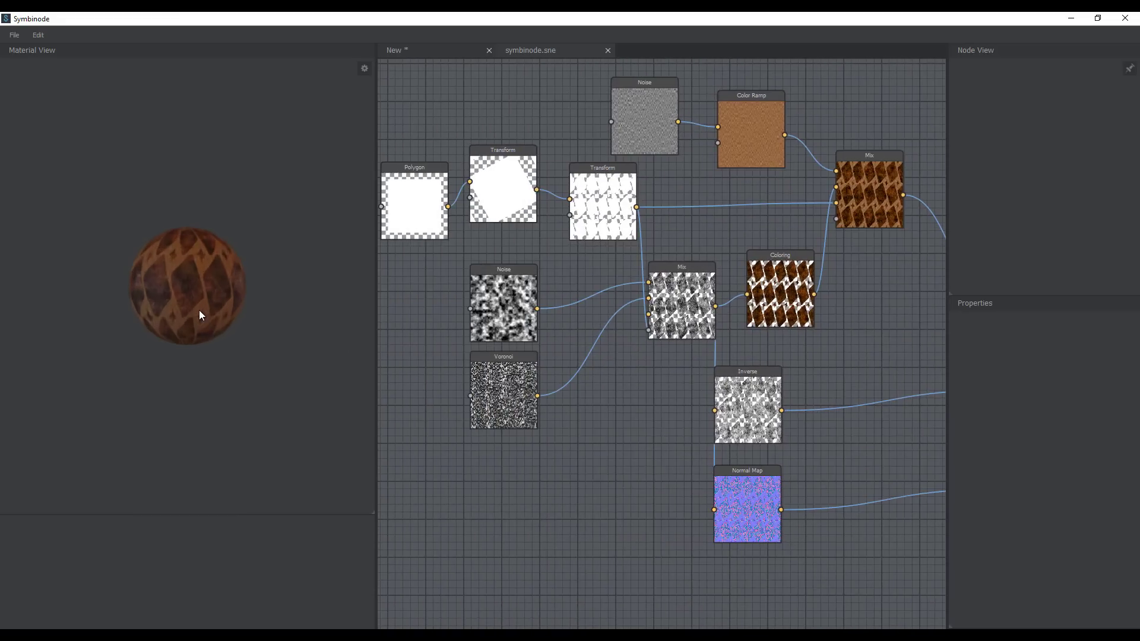
scroll(207, 316, "up", 5)
scroll(171, 263, "down", 5)
left_click_drag(206, 261, 320, 304)
scroll(618, 246, "down", 3)
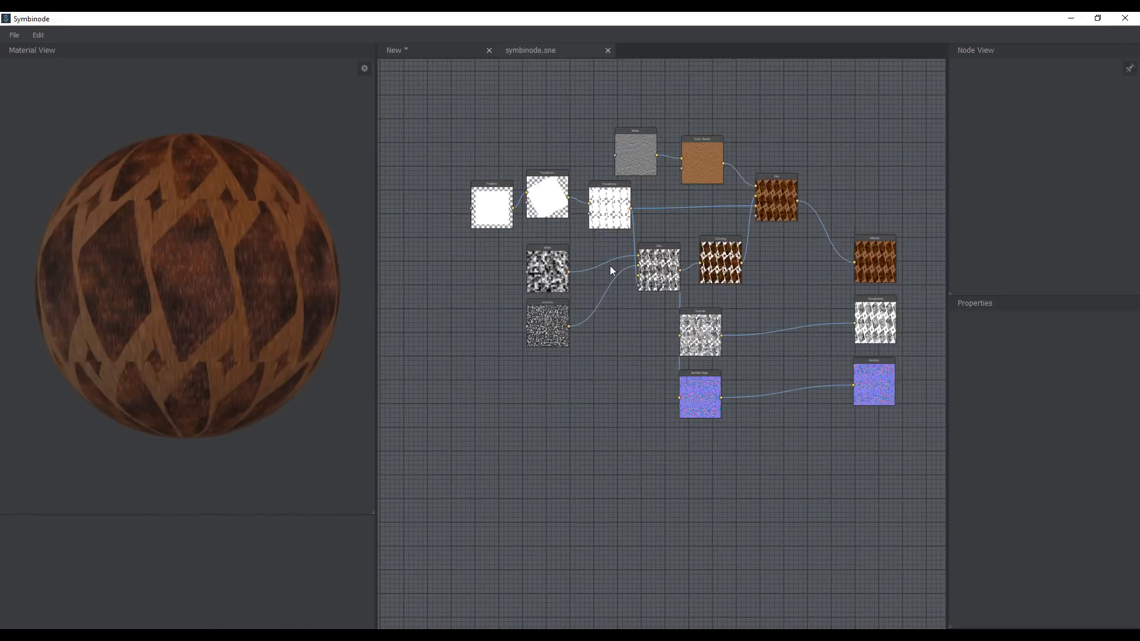
- Reposition the Polygon and two Transform nodes slightly and set the second Transform's Scale X to 0.17
middle_click_drag(629, 129, 697, 190)
scroll(697, 191, "up", 4)
middle_click_drag(622, 256, 717, 209)
mouse_move(461, 300)
left_mouse_down()
mouse_move(470, 240)
mouse_move(470, 285)
left_mouse_up()
left_click_drag(611, 301, 594, 302)
left_click_drag(738, 309, 701, 289)
left_click_drag(1001, 367, 970, 373)
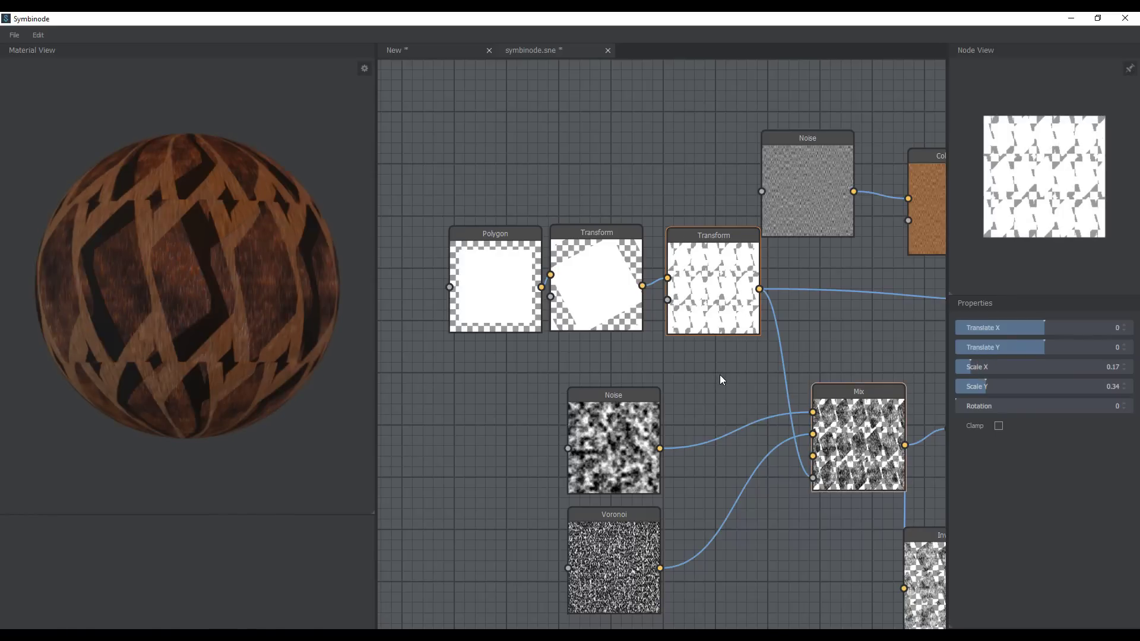
- Move the Noise node that feeds the Color Ramp and set its Scale X to 11
middle_click_drag(878, 354, 780, 387)
left_click_drag(722, 172, 664, 122)
mouse_move(1052, 370)
left_mouse_down()
mouse_move(956, 376)
mouse_move(1048, 374)
left_mouse_up()
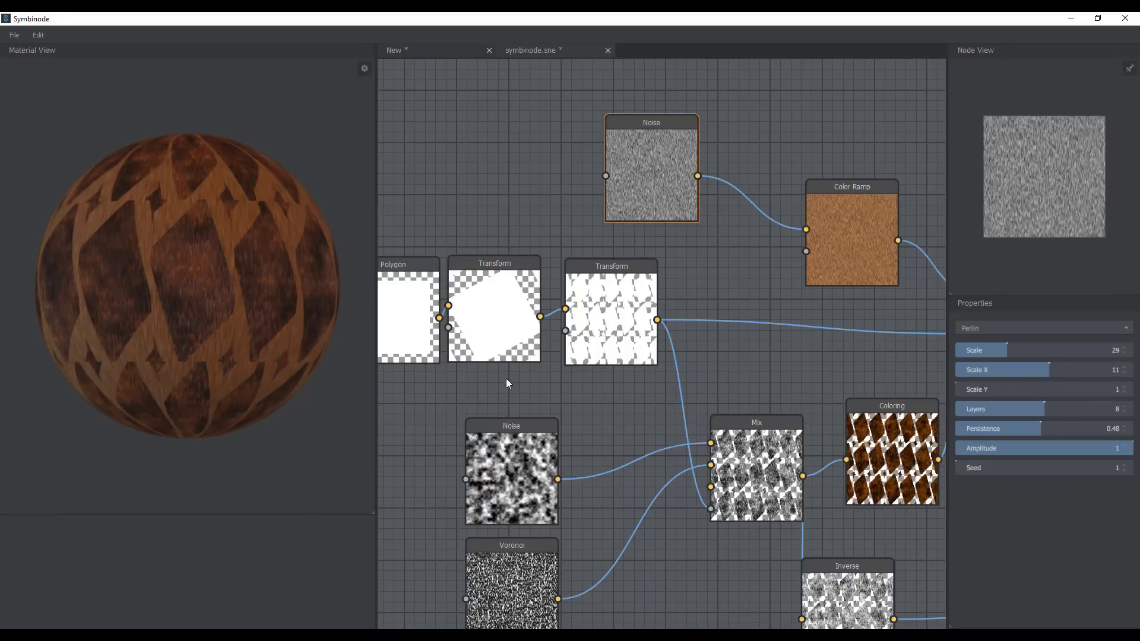
- Examine the graph's output section and the Voronoi and Noise nodes that feed the first Mix node
scroll(615, 341, "up", 1)
scroll(615, 341, "down", 3)
middle_click_drag(701, 396, 428, 233)
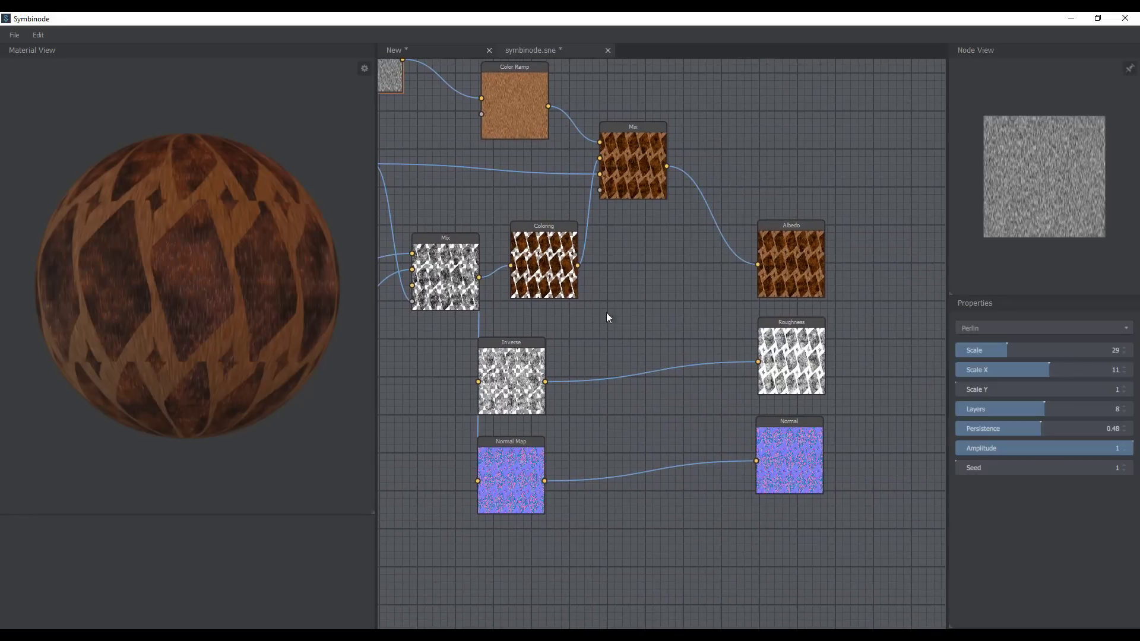
middle_click_drag(596, 330, 684, 249)
left_click(596, 310)
middle_click_drag(553, 371, 742, 368)
left_click(540, 290)
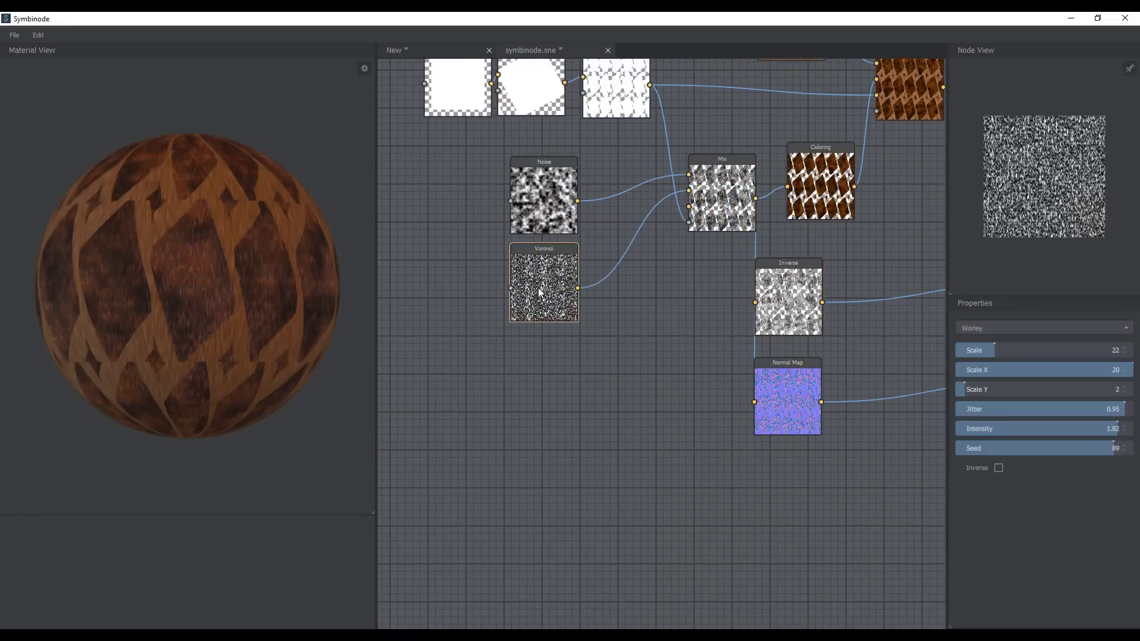
left_click(539, 197)
left_click_drag(516, 377, 732, 171)
- Move the Mix node that feeds Albedo down beside the Coloring node
middle_click_drag(653, 370, 415, 463)
scroll(600, 258, "up", 2)
scroll(600, 258, "up", 1)
left_click(571, 282)
left_click_drag(737, 115, 775, 236)
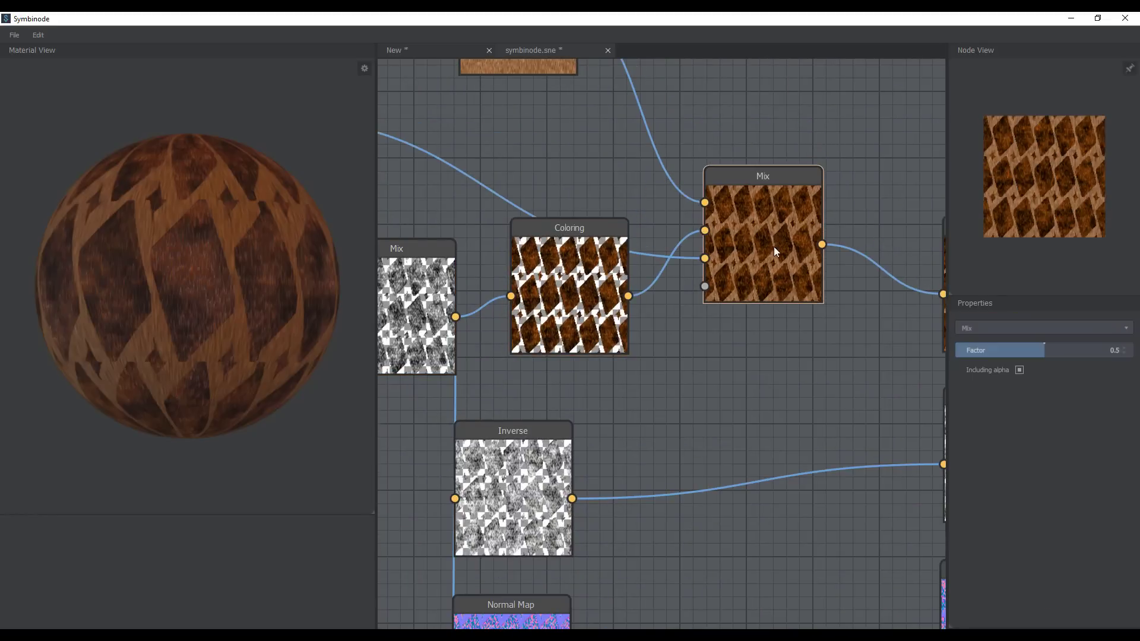
- Examine how the Mix, Inverse and Normal Map nodes feed the Albedo, Roughness and Normal outputs, and view the material on the sphere
scroll(775, 236, "down", 7)
middle_click_drag(738, 353, 718, 344)
scroll(720, 349, "up", 3)
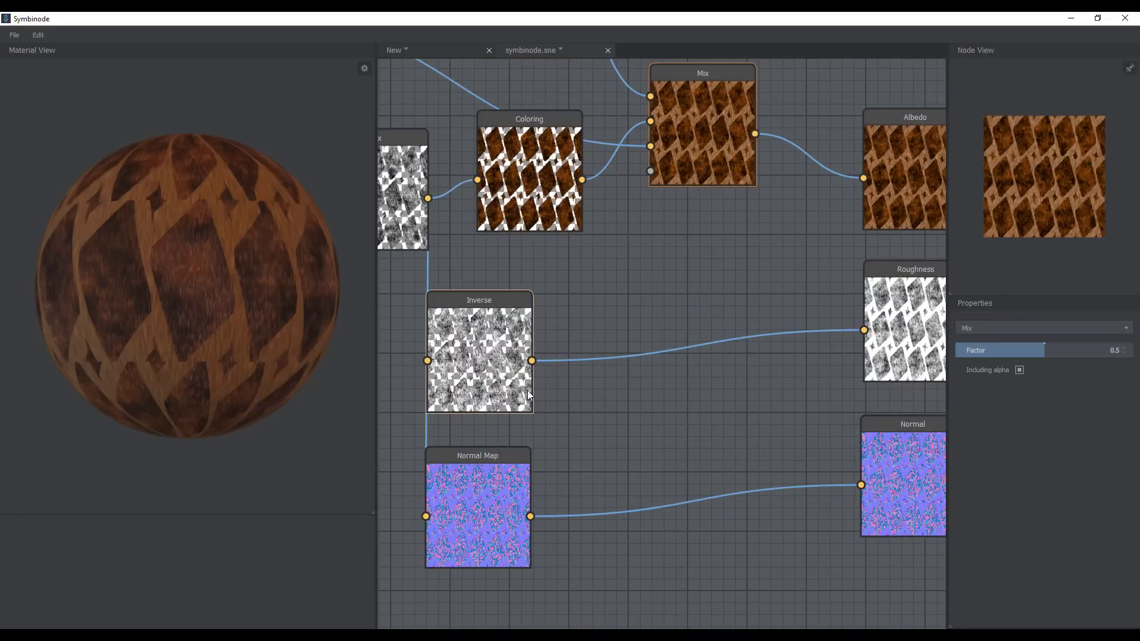
left_click_drag(223, 392, 164, 289)
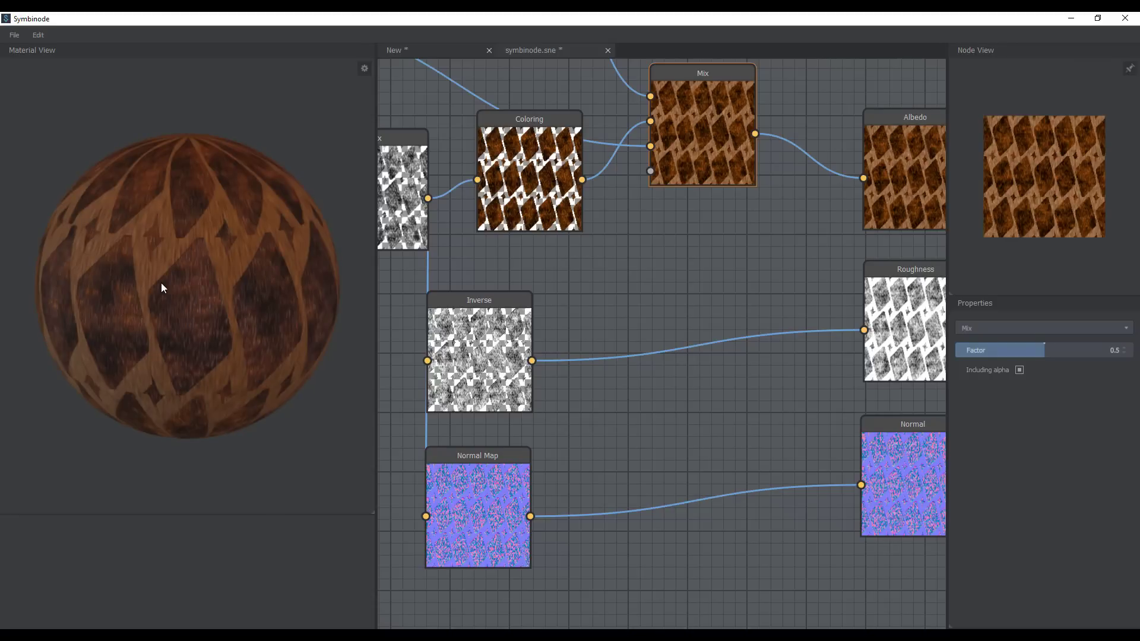
scroll(649, 189, "down", 5)
middle_click_drag(416, 176, 373, 253)
scroll(699, 332, "up", 4)
scroll(699, 332, "down", 3)
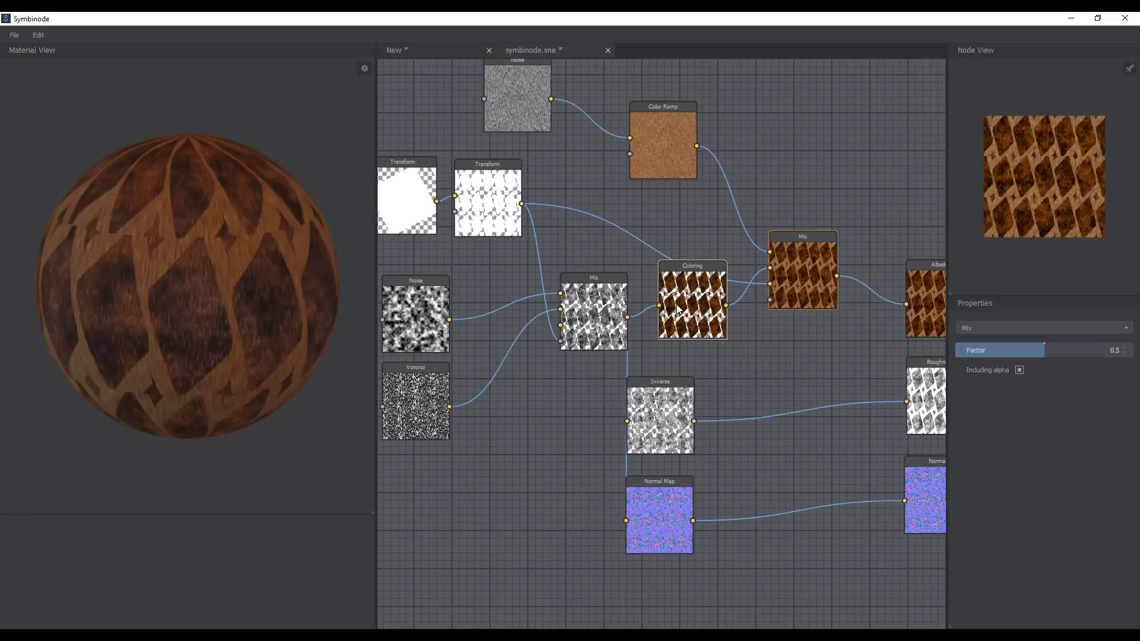
scroll(267, 237, "up", 3)
left_click_drag(267, 237, 170, 395)
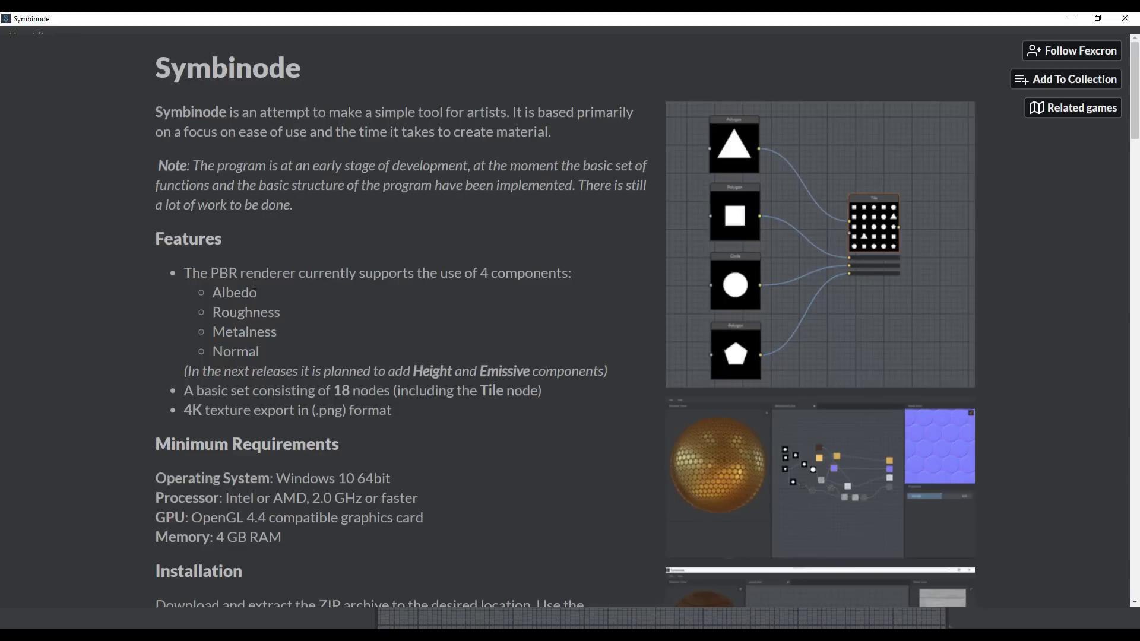
- Read through the features and minimum requirements on the Symbinode web page
scroll(236, 259, "down", 3)
scroll(250, 273, "up", 3)
scroll(301, 306, "down", 3)
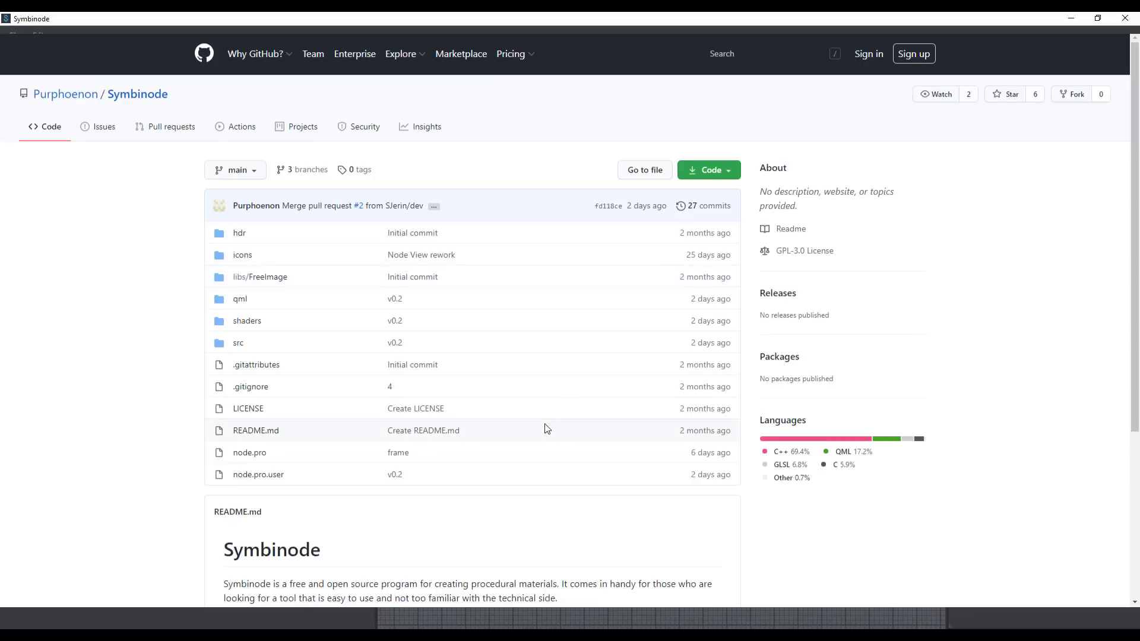
- Look through the file list and README of the Symbinode GitHub repository
scroll(544, 427, "down", 4)
scroll(548, 415, "up", 4)
scroll(549, 415, "down", 4)
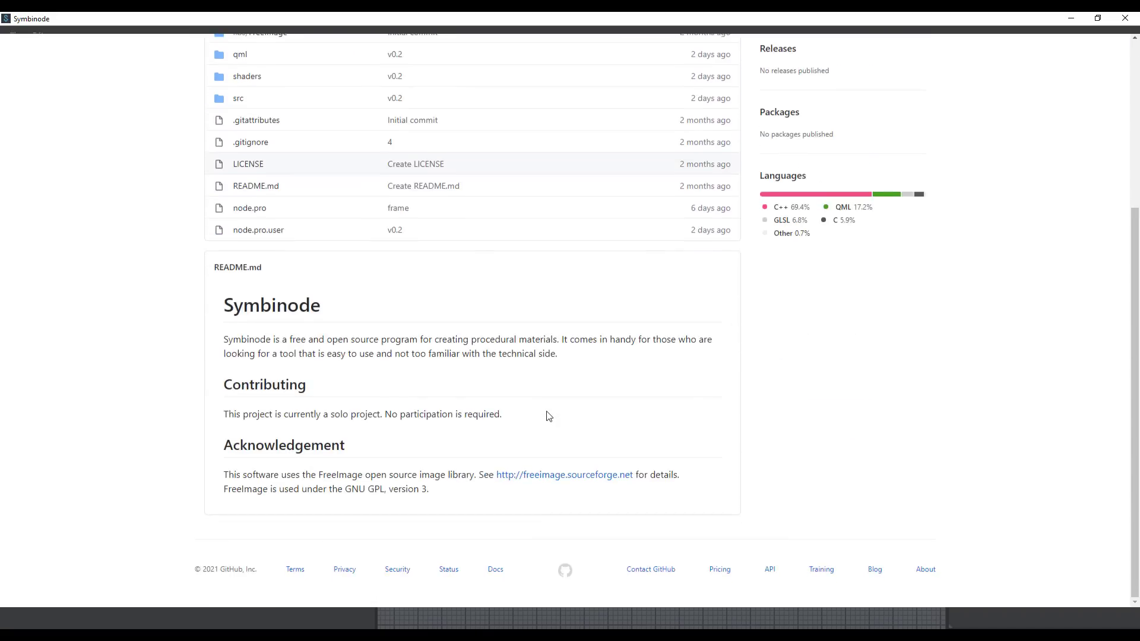